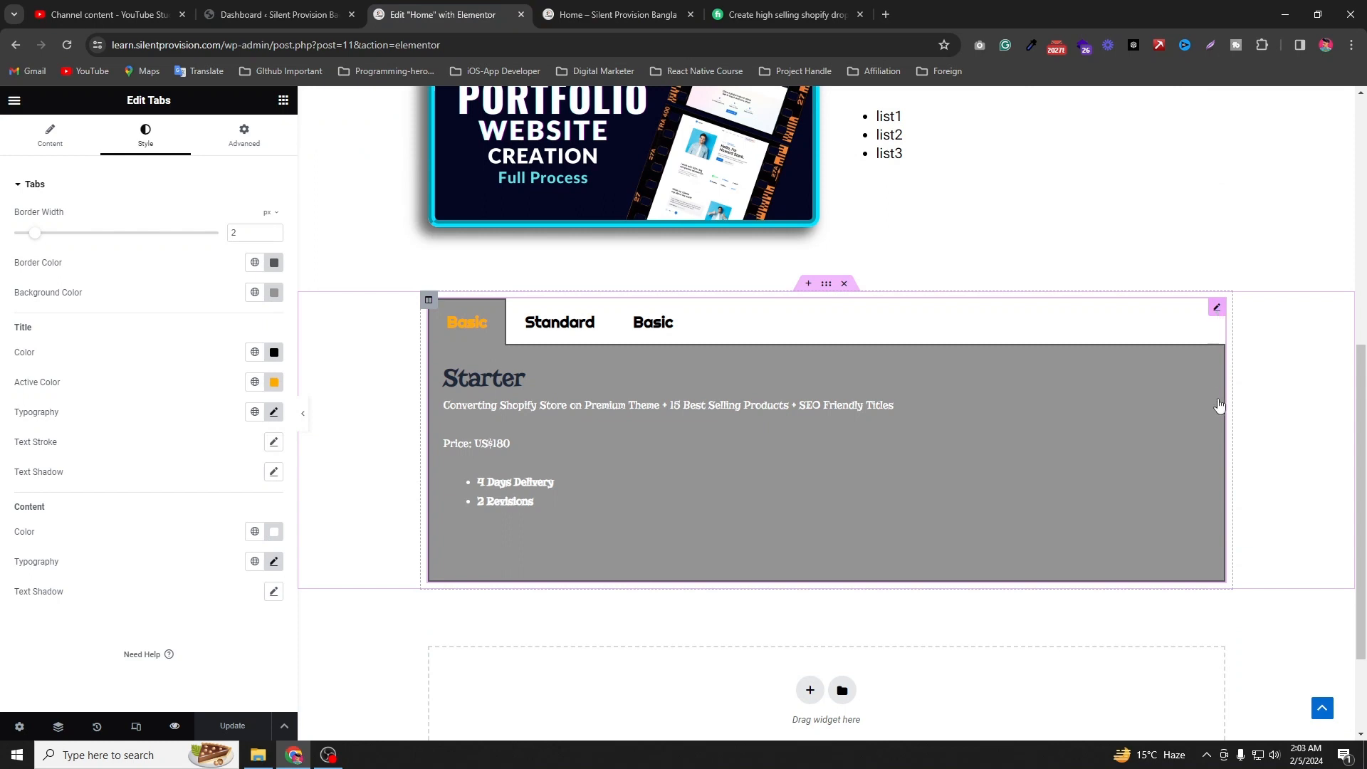
# Step: Delete the Tabs widget below the portfolio image and add an Accordion widget in the emptied section
pyautogui.rightClick(1210, 456)
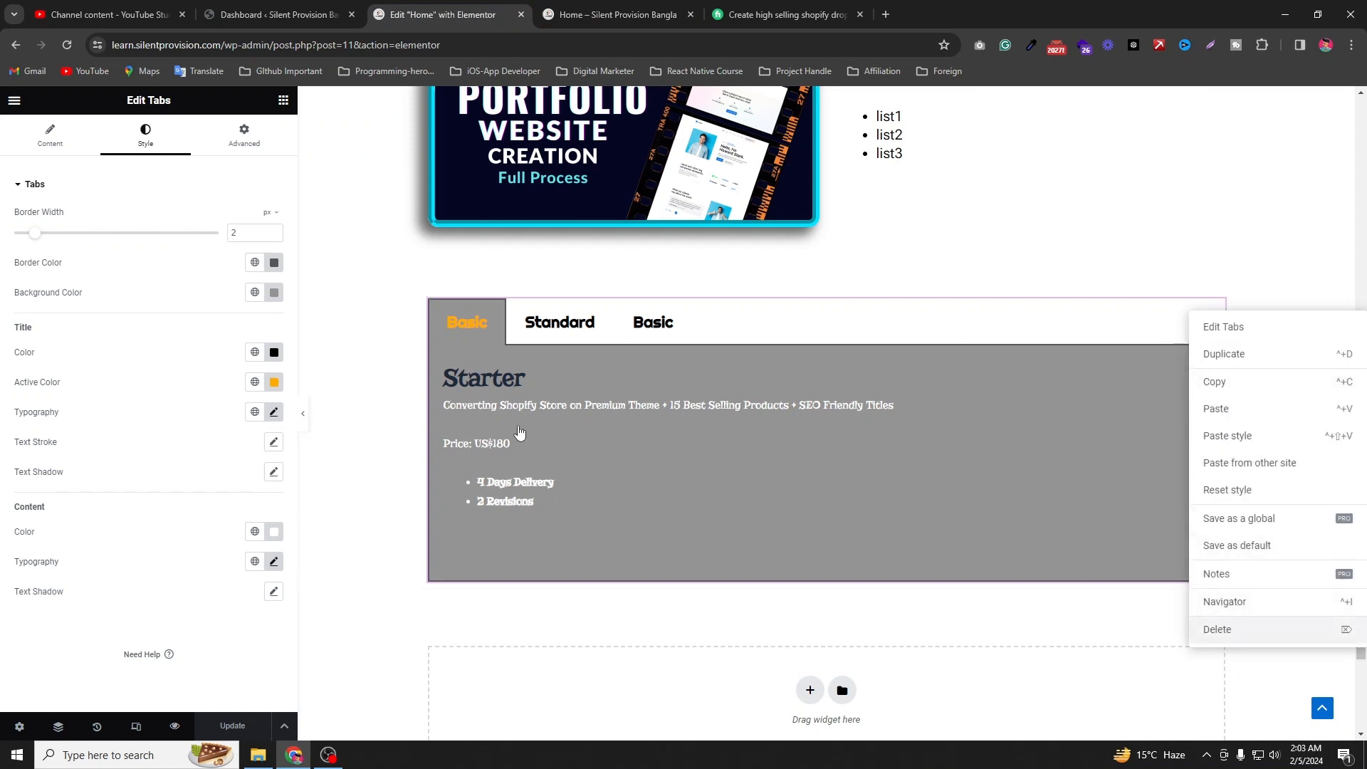
pyautogui.press('Delete')
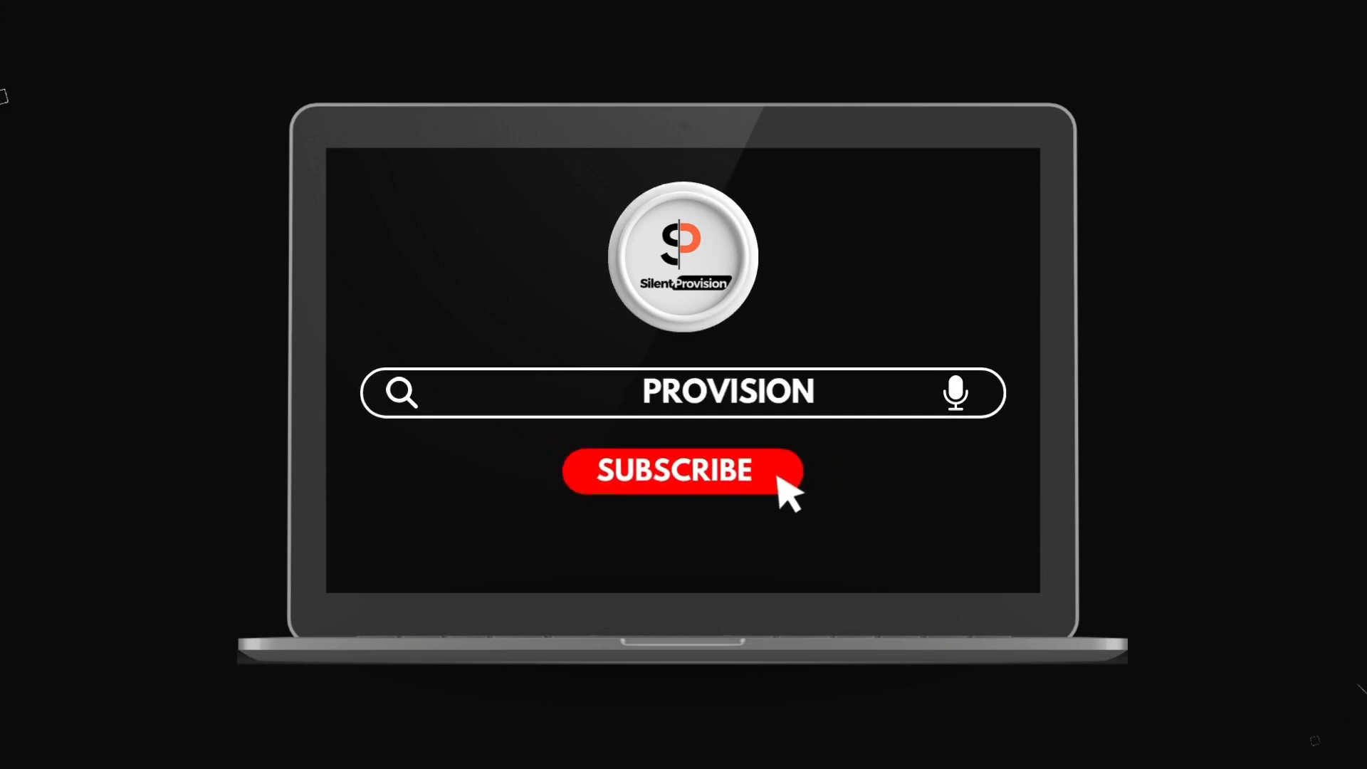
pyautogui.scroll(-10, 35, 461)
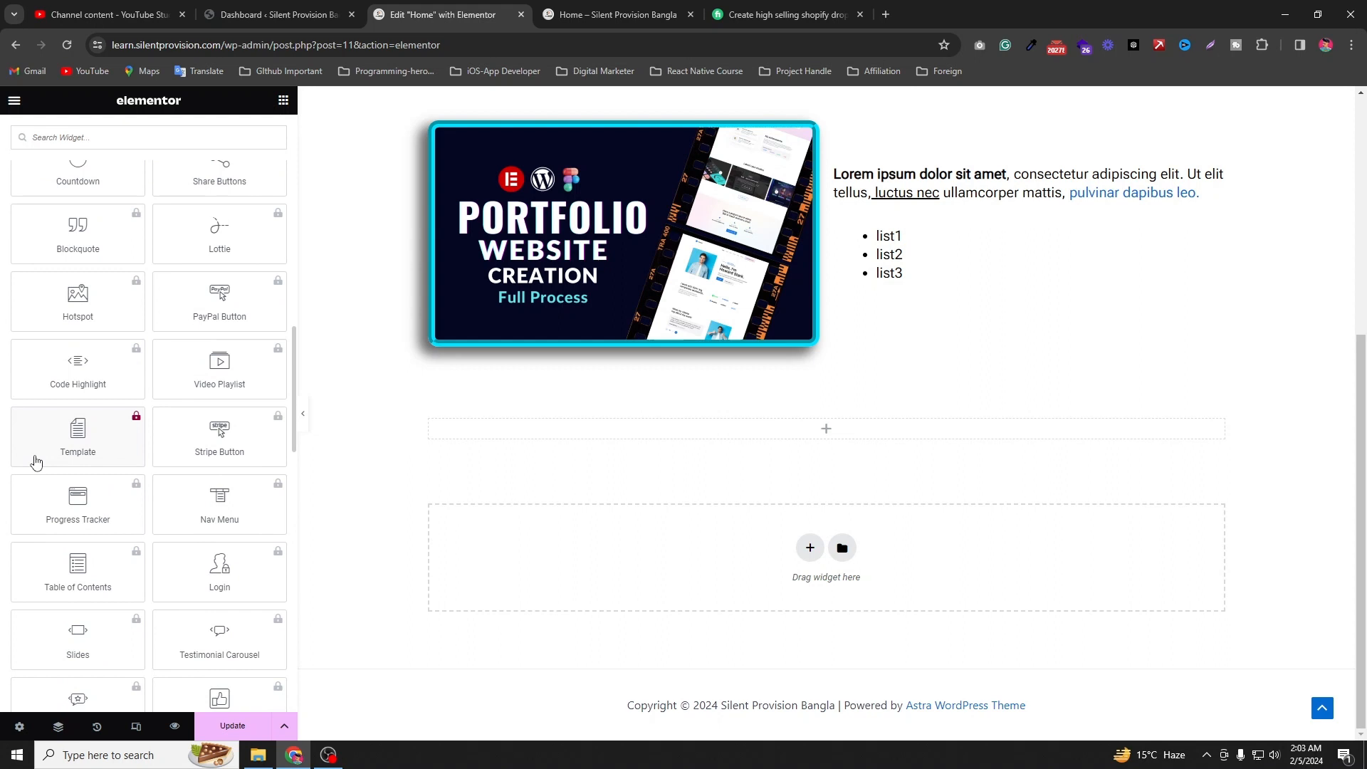
pyautogui.scroll(-10, 36, 461)
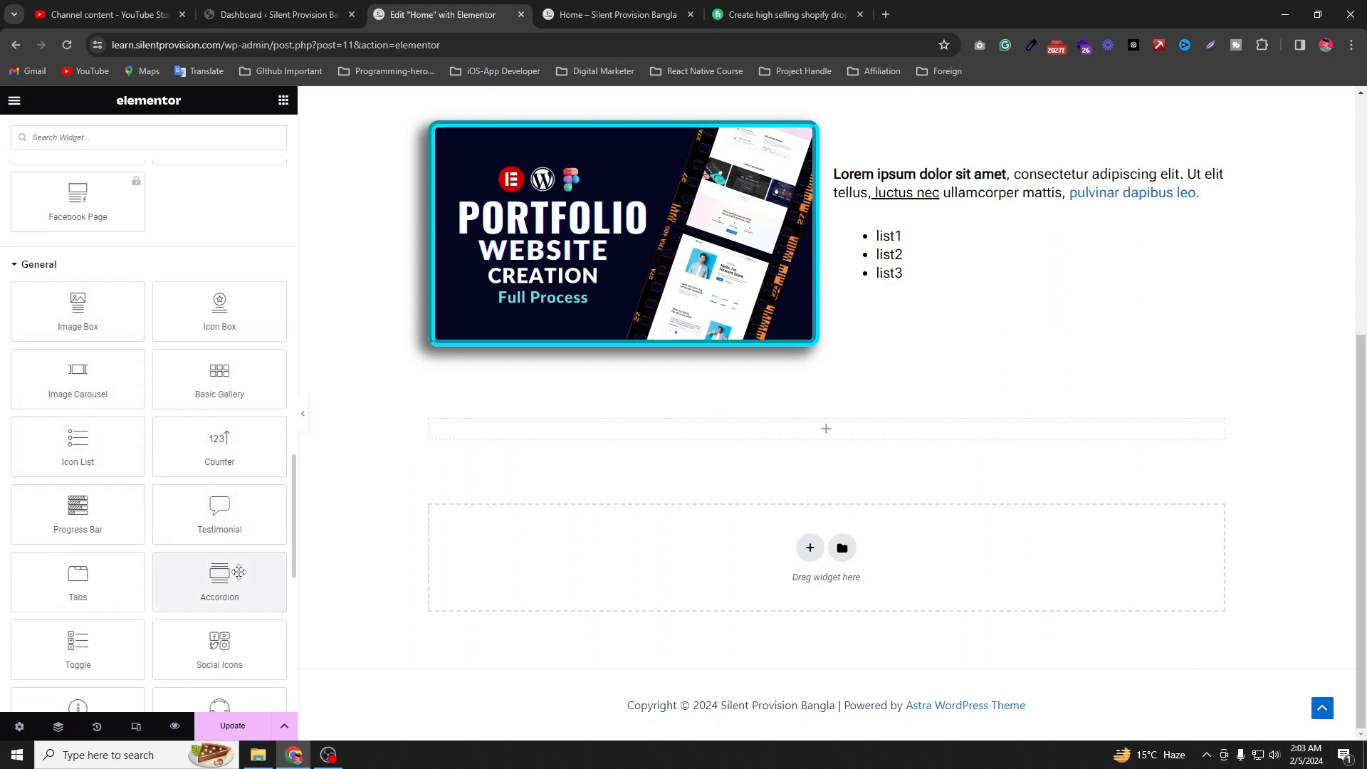
pyautogui.moveTo(226, 578); pyautogui.dragTo(702, 428)
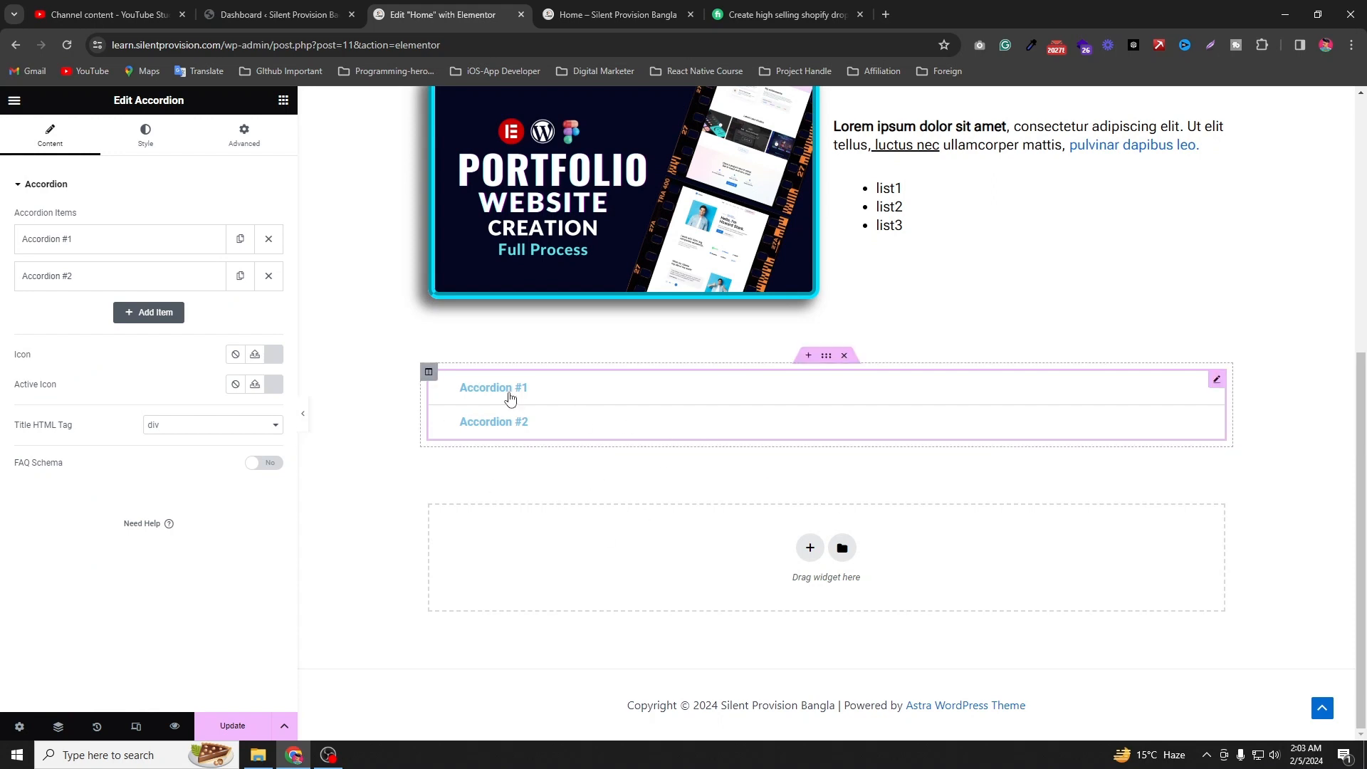
# Step: Expand the two accordion items in turn to examine how their content opens and closes
pyautogui.click(501, 425)
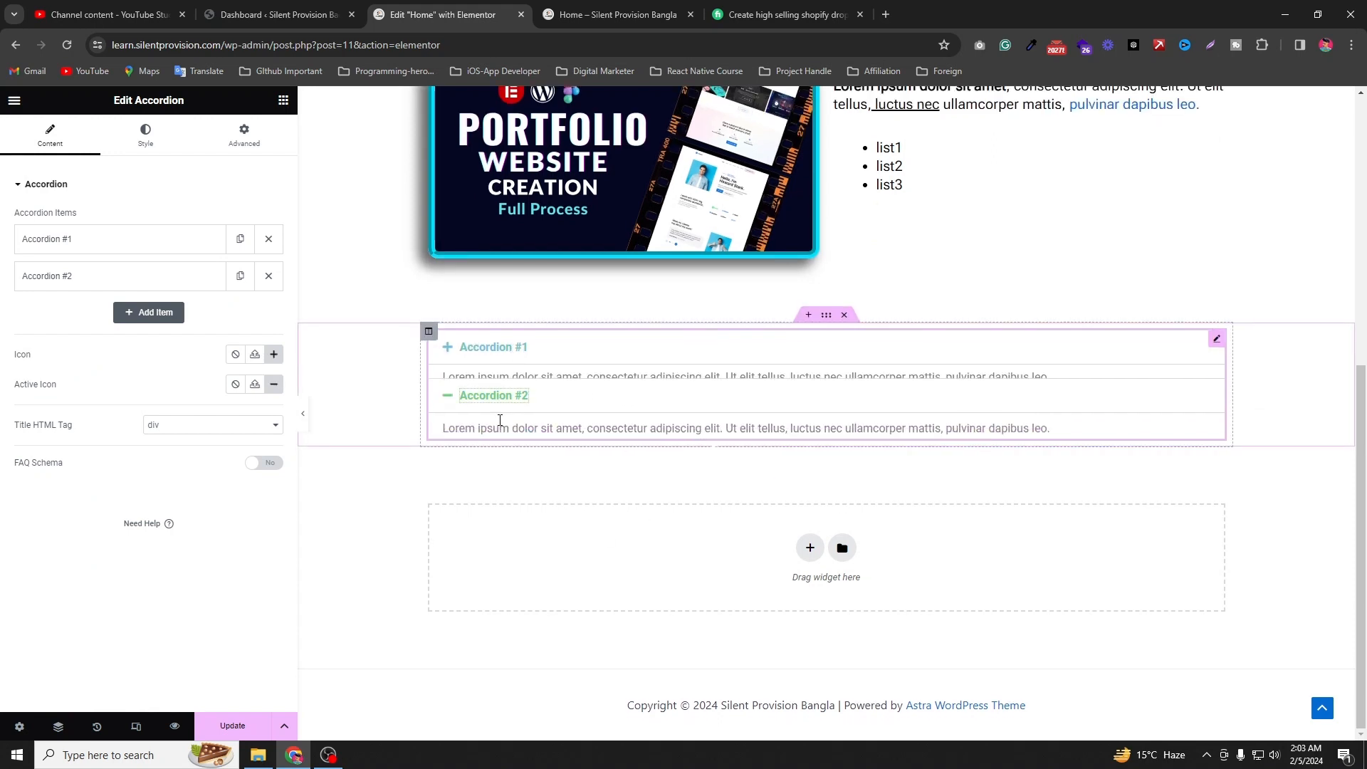
pyautogui.click(491, 347)
pyautogui.click(483, 420)
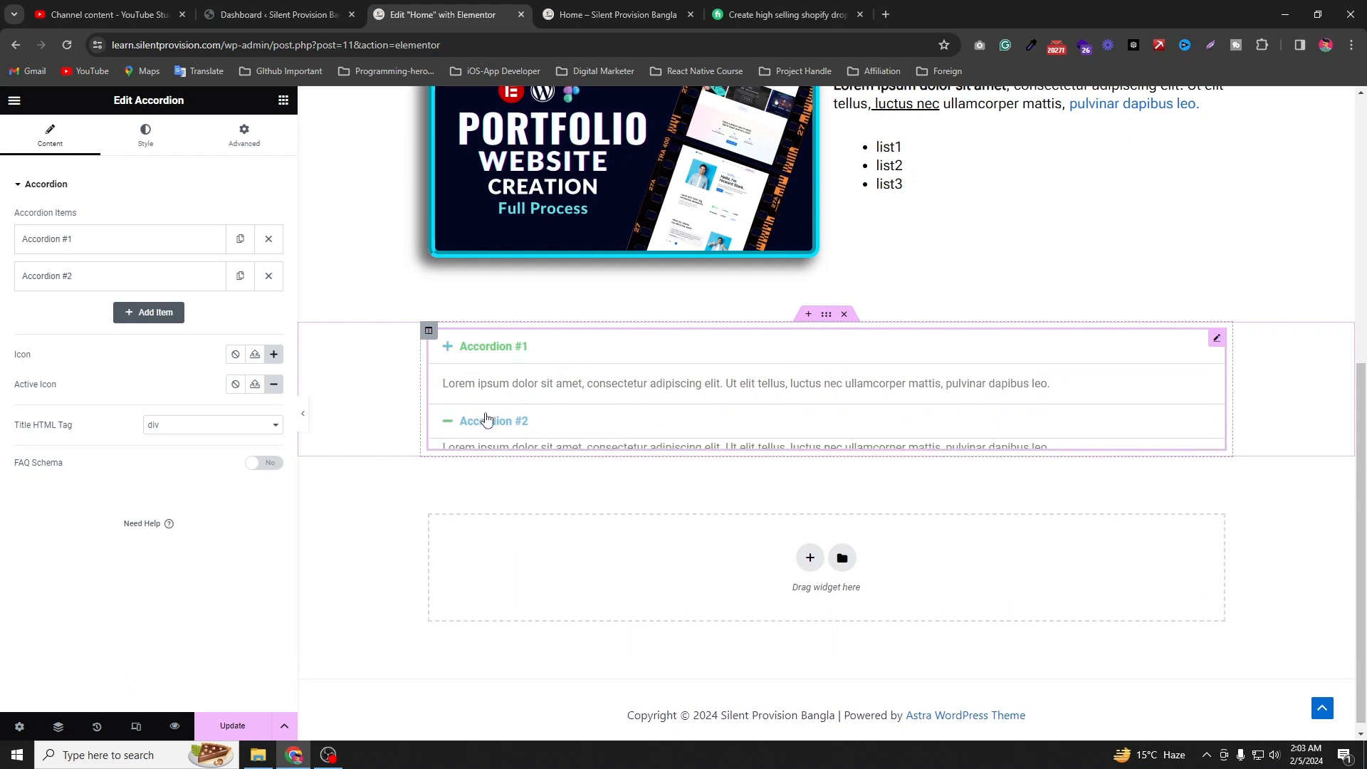
pyautogui.click(497, 350)
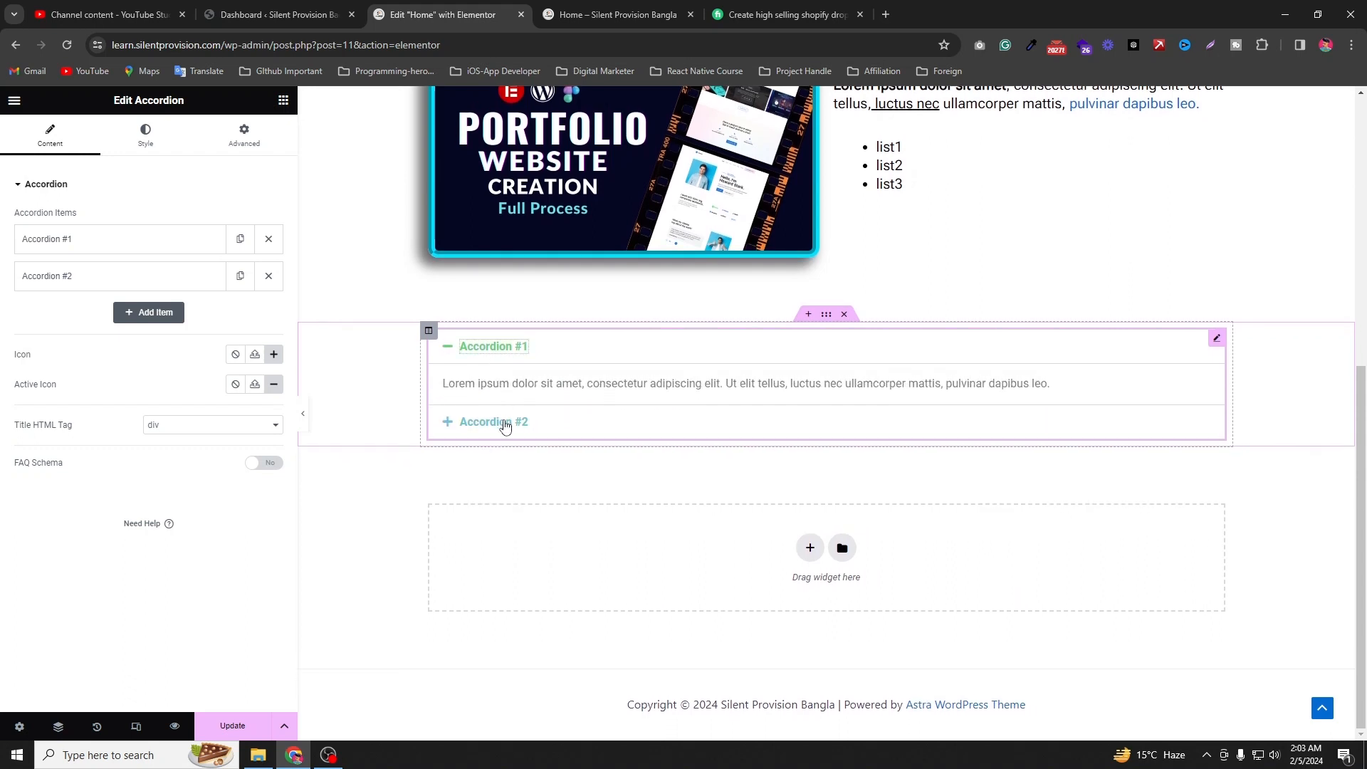
pyautogui.click(505, 424)
pyautogui.click(504, 348)
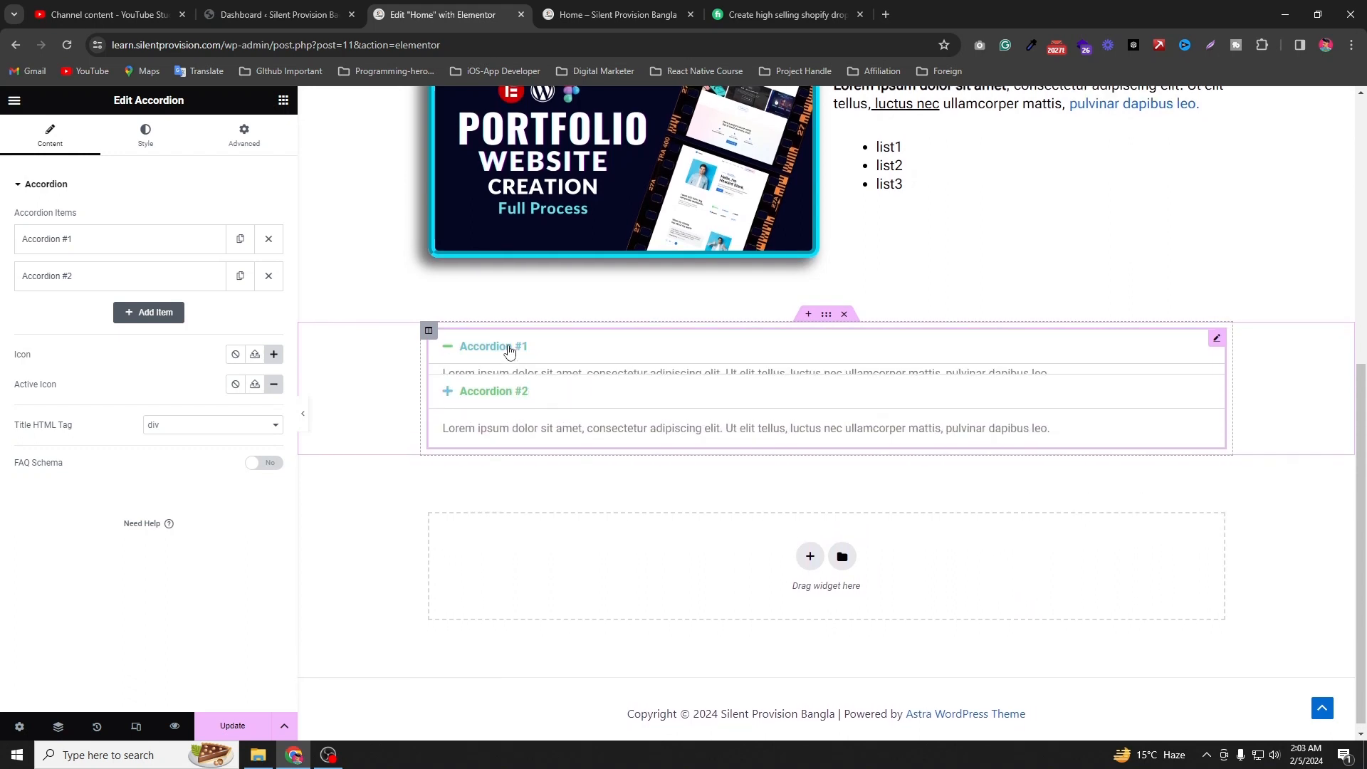
pyautogui.click(482, 424)
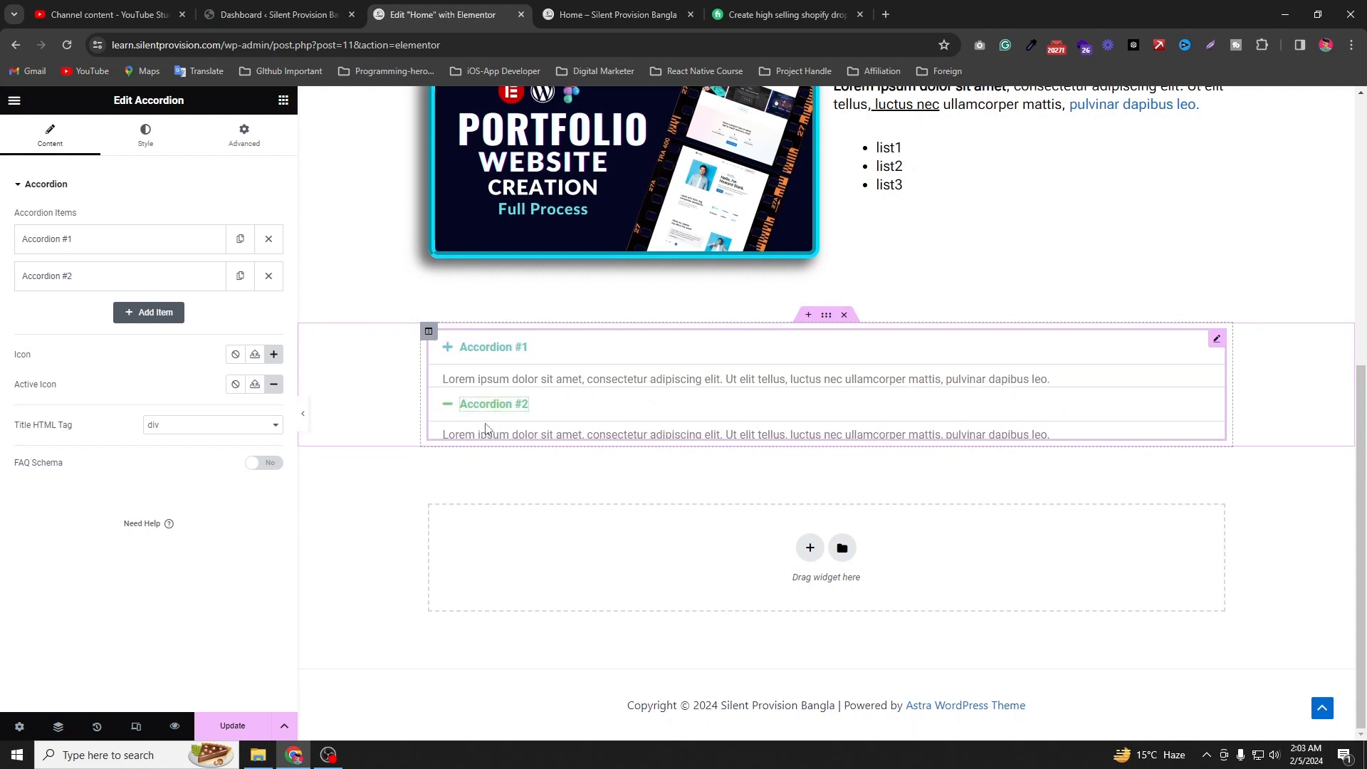
pyautogui.click(511, 356)
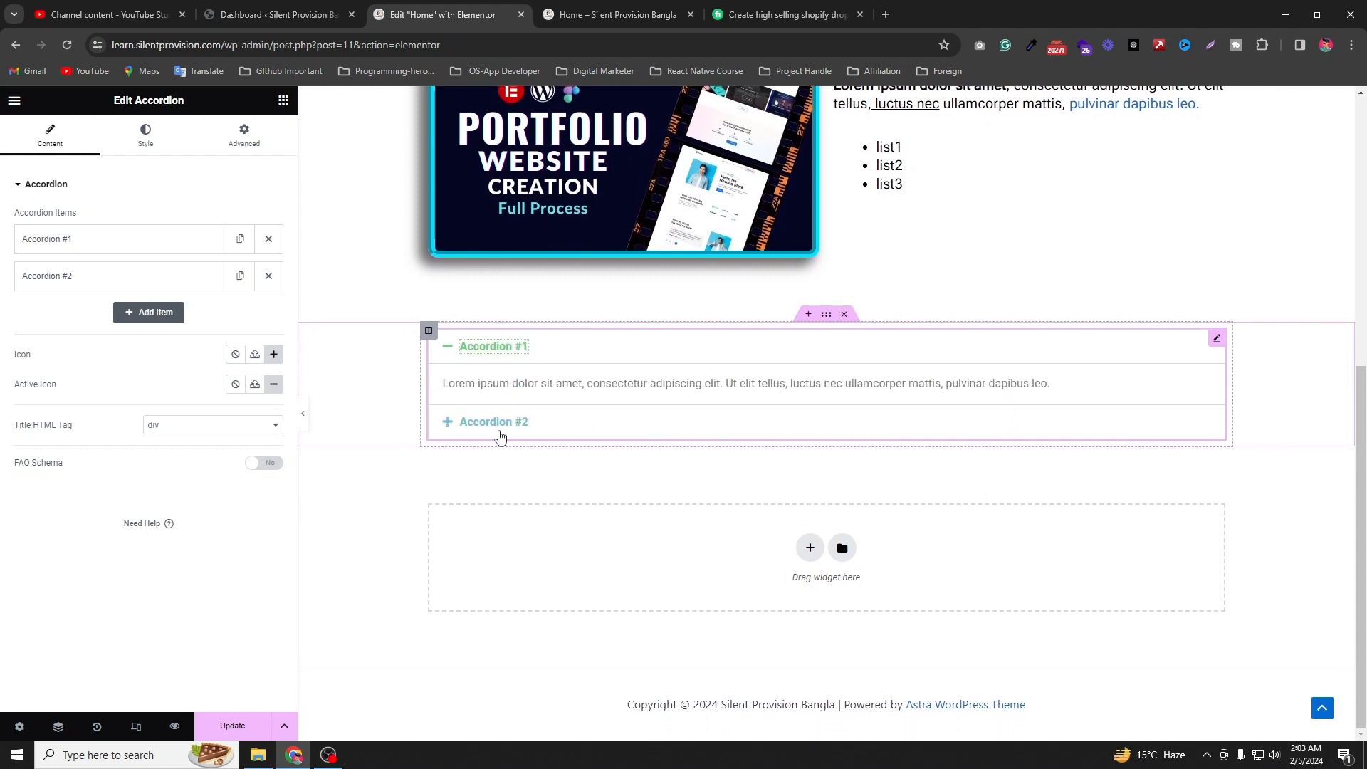
pyautogui.click(502, 434)
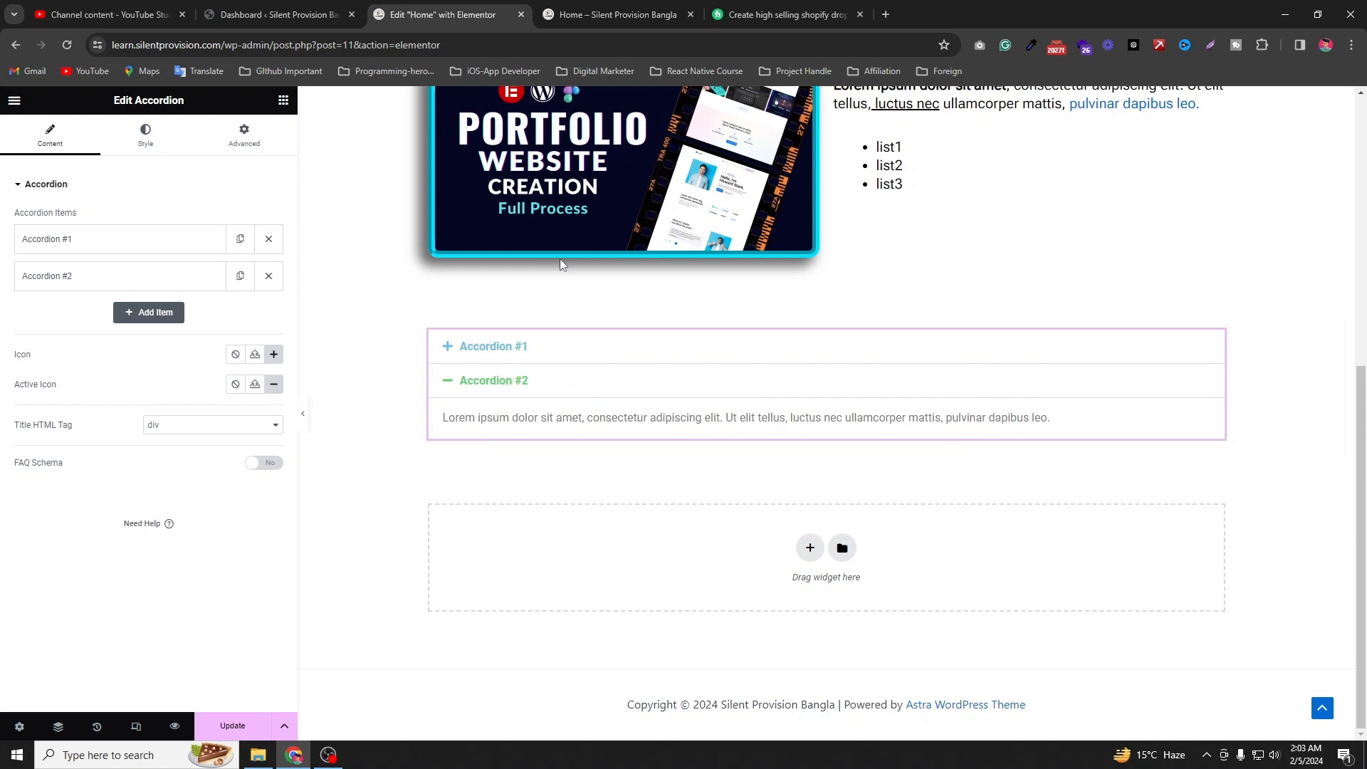
# Step: Switch among the pricing tabs on the Home preview page and compare their behaviour with the accordion items in the editor
pyautogui.click(610, 14)
pyautogui.scroll(-6, 678, 470)
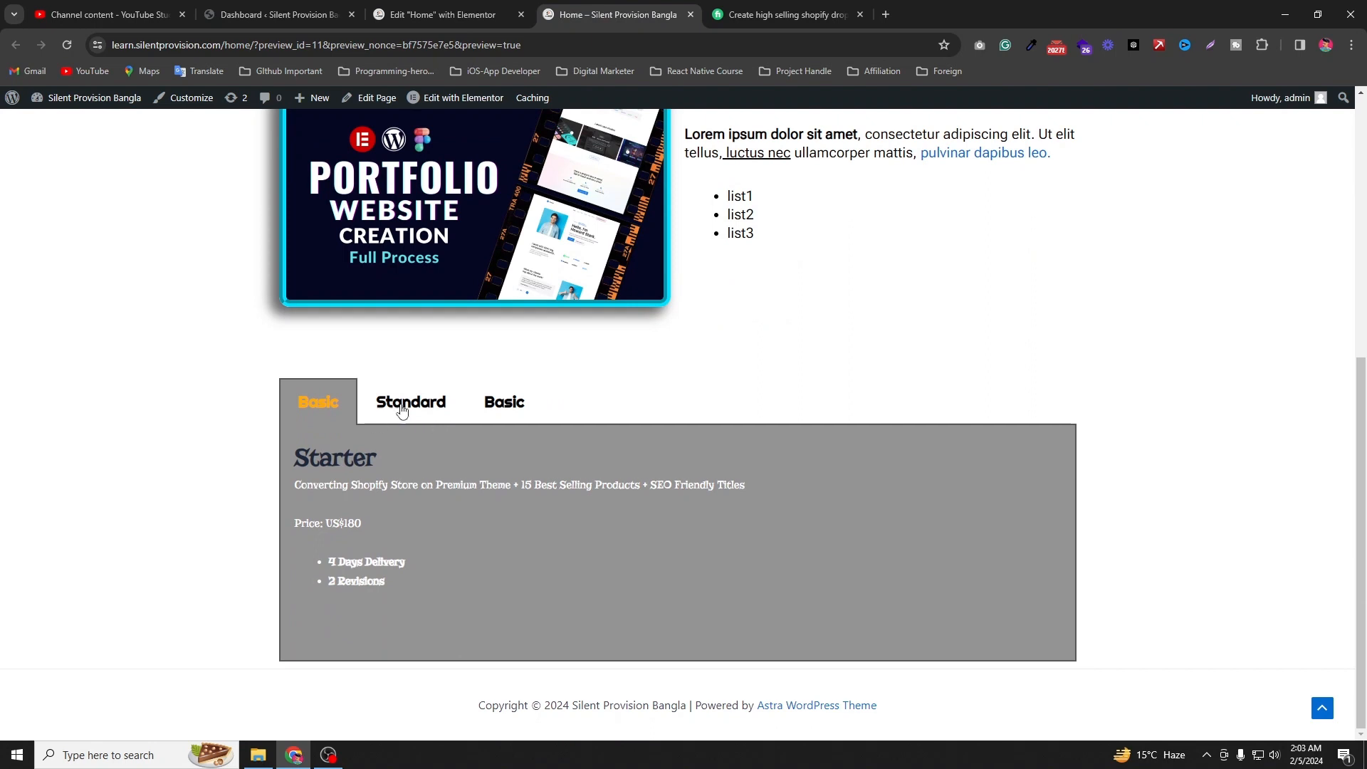
pyautogui.click(371, 456)
pyautogui.click(305, 439)
pyautogui.click(491, 449)
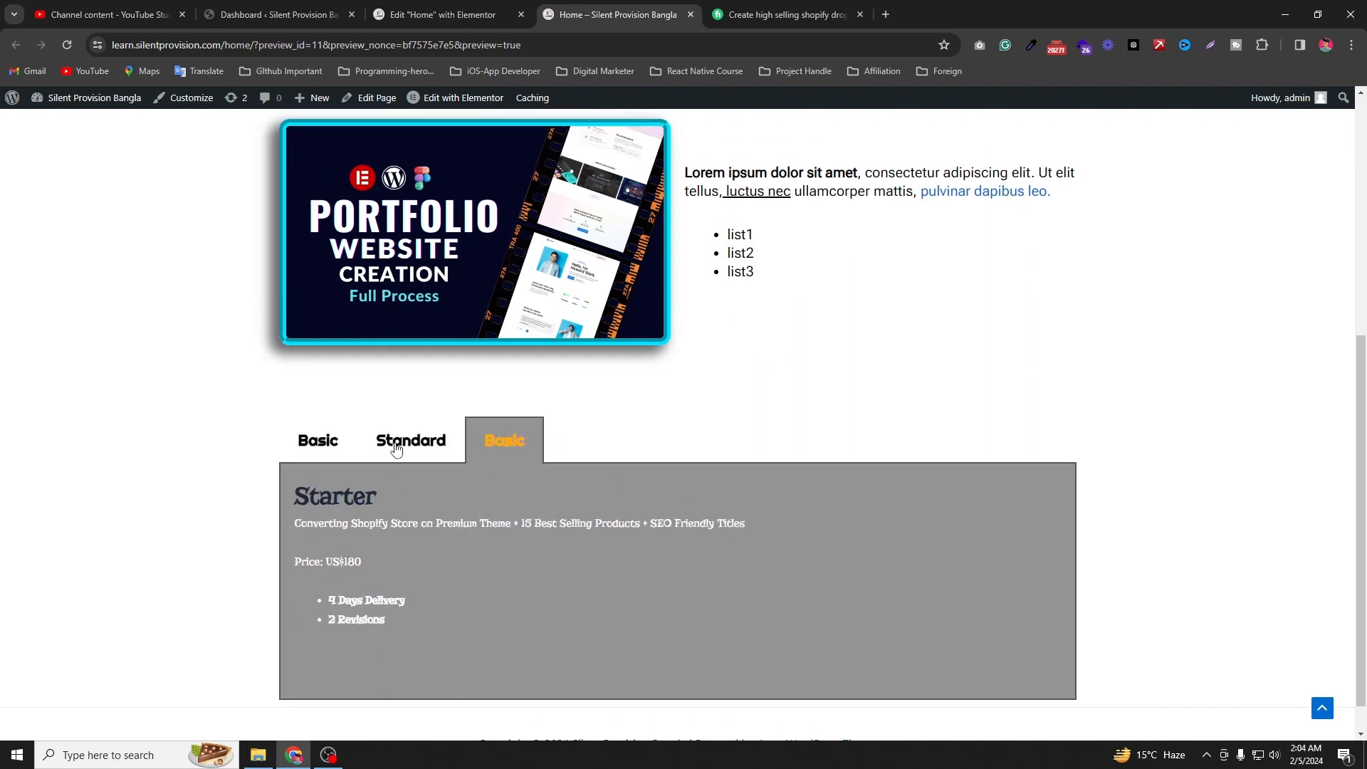
pyautogui.click(396, 451)
pyautogui.click(317, 448)
pyautogui.click(473, 443)
pyautogui.click(448, 7)
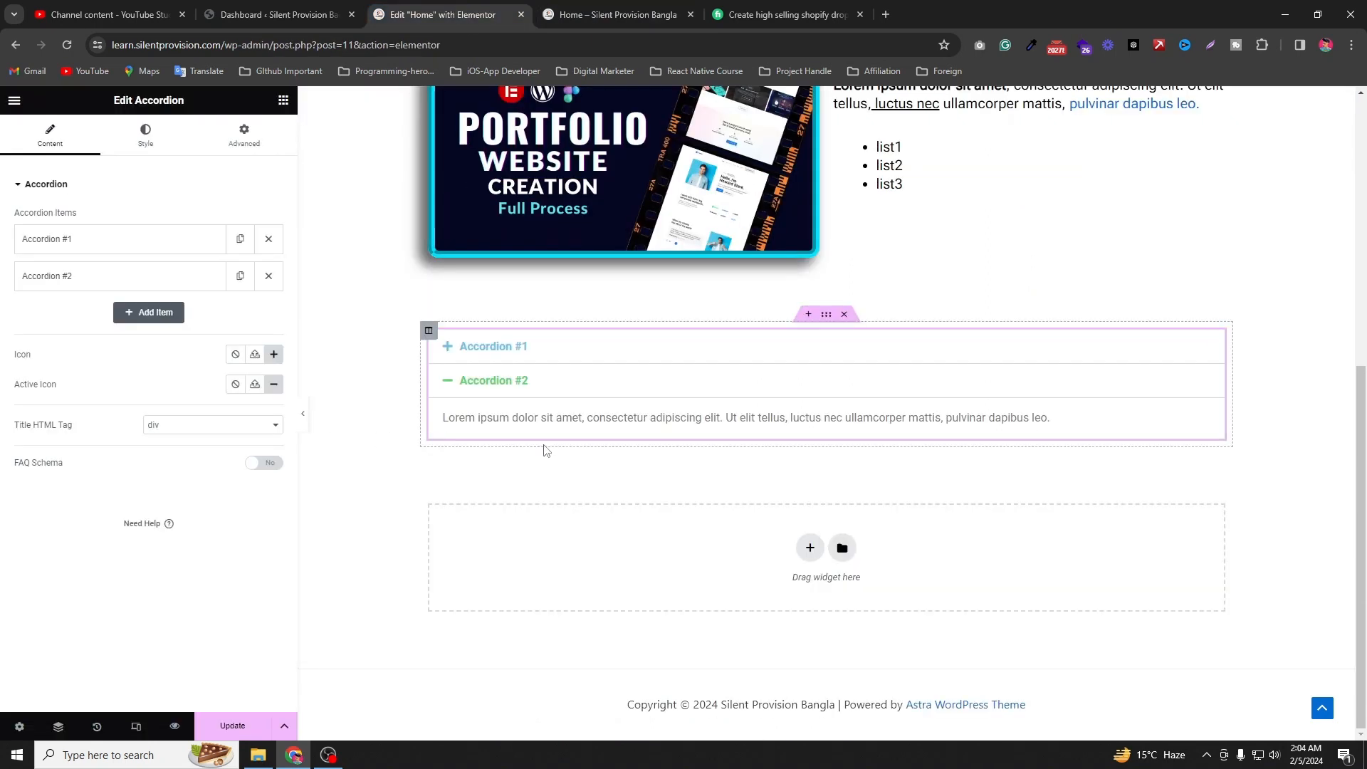
pyautogui.click(511, 349)
pyautogui.click(512, 422)
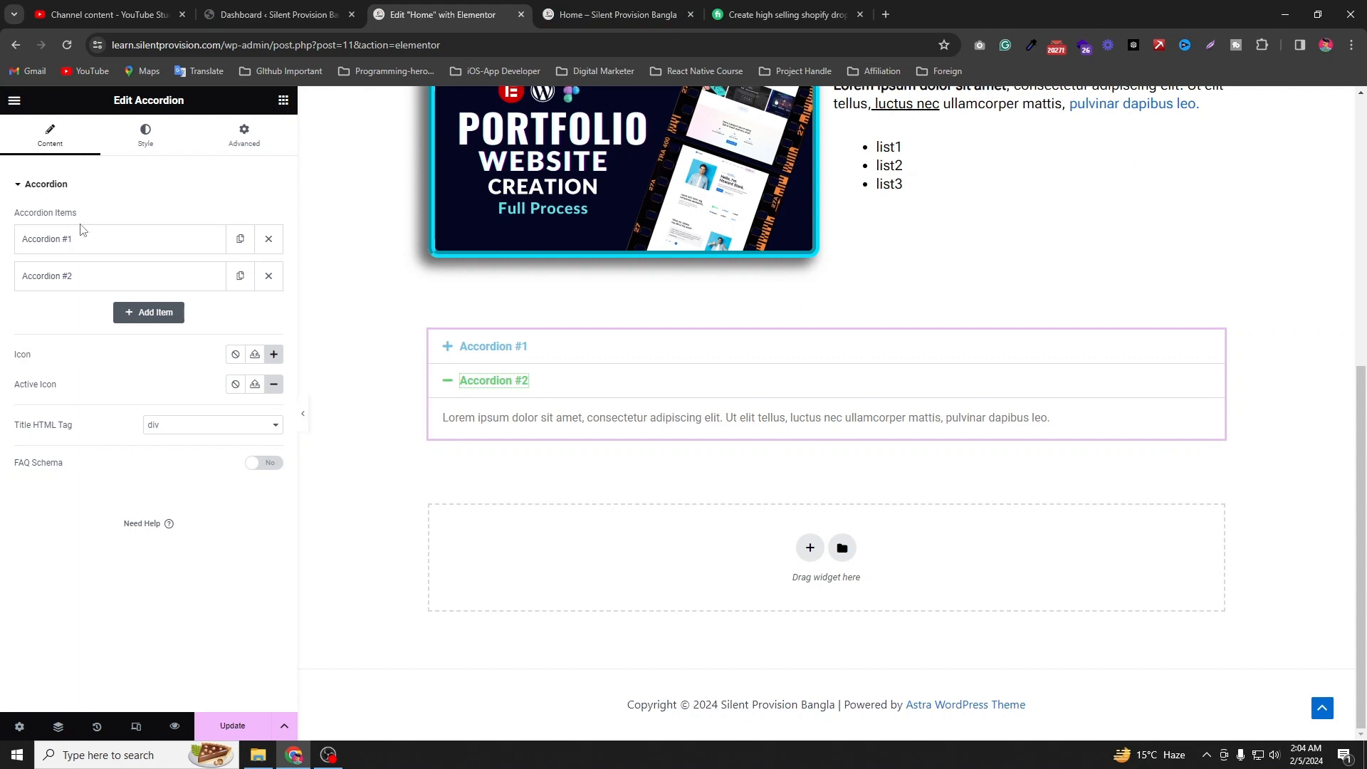
# Step: Set the first accordion item's title to "Basic"
pyautogui.click(79, 238)
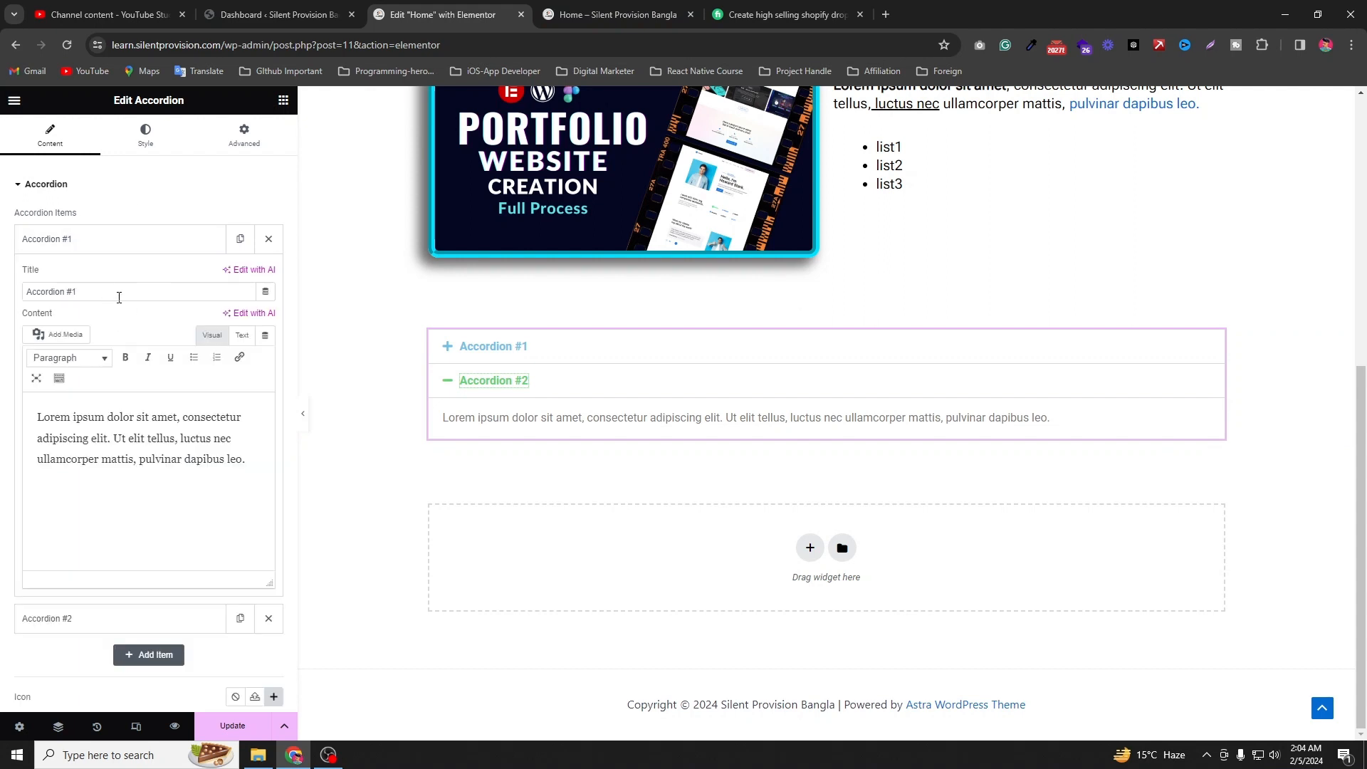
pyautogui.moveTo(119, 298); pyautogui.dragTo(2, 284)
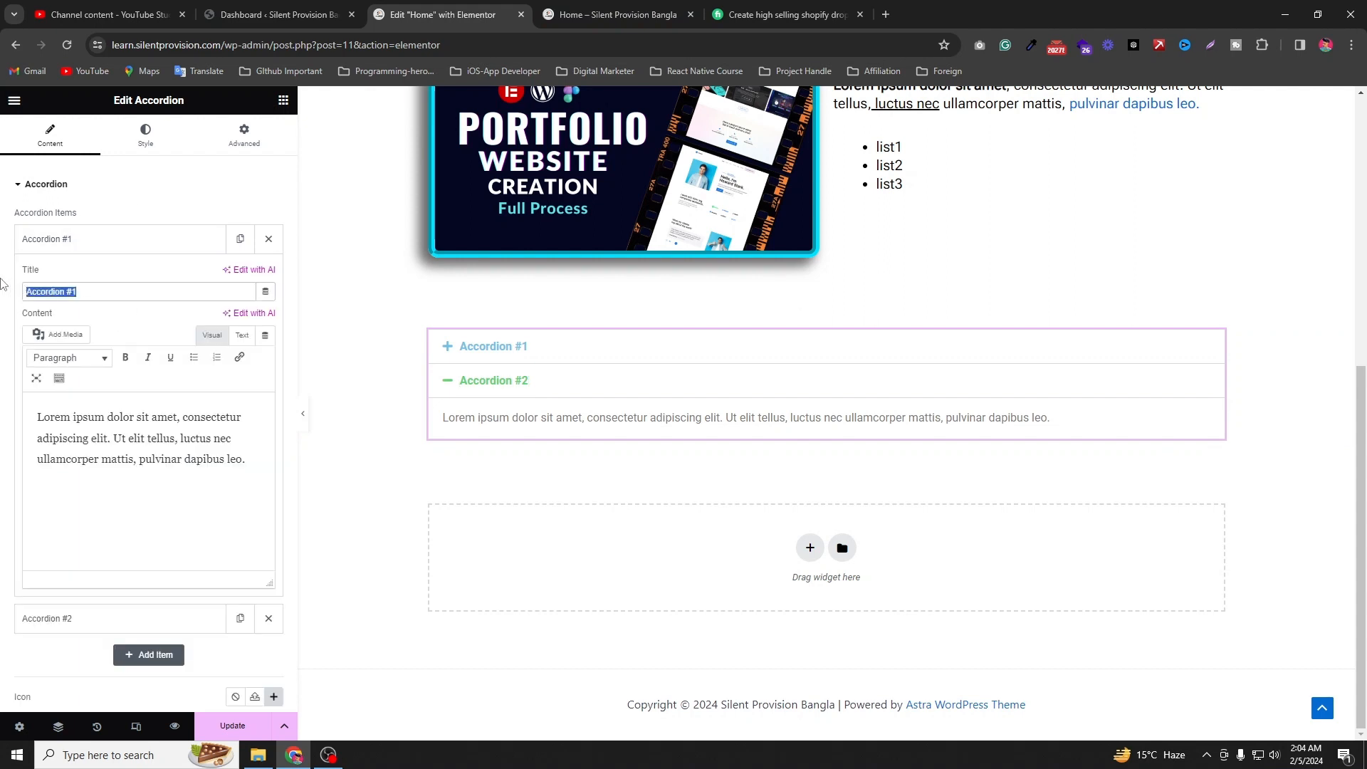
pyautogui.write('Basic')
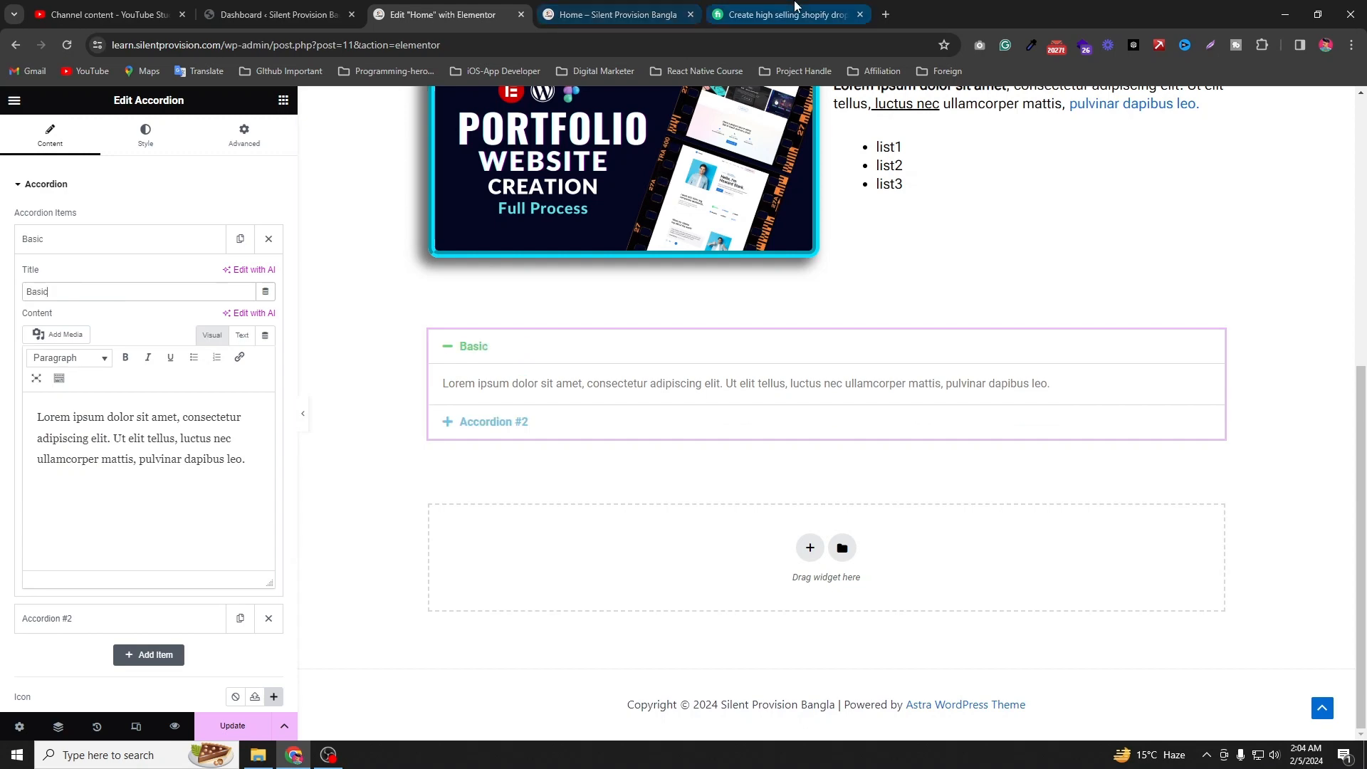
# Step: Copy the package name "Starter" from the Basic package on the Fiverr gig page and return to the Elementor editor
pyautogui.click(784, 14)
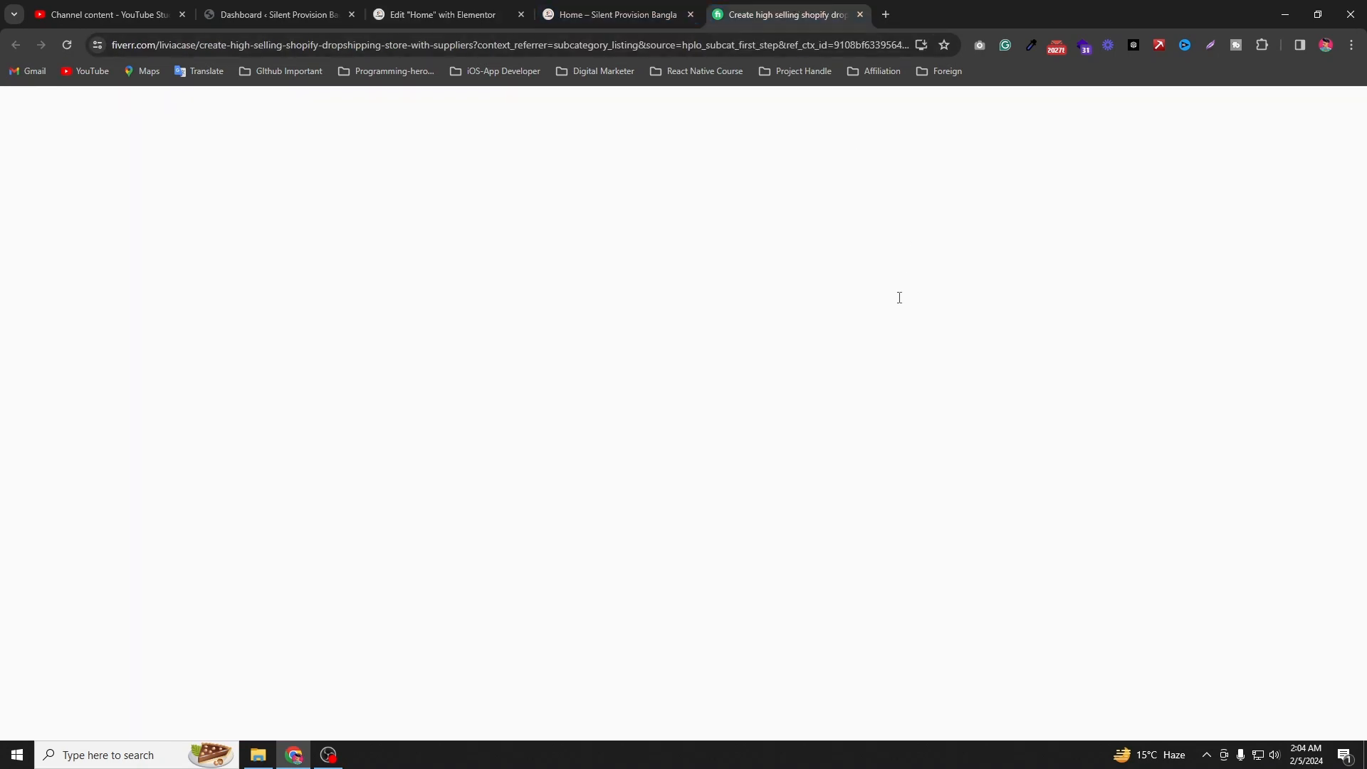
pyautogui.click(883, 255)
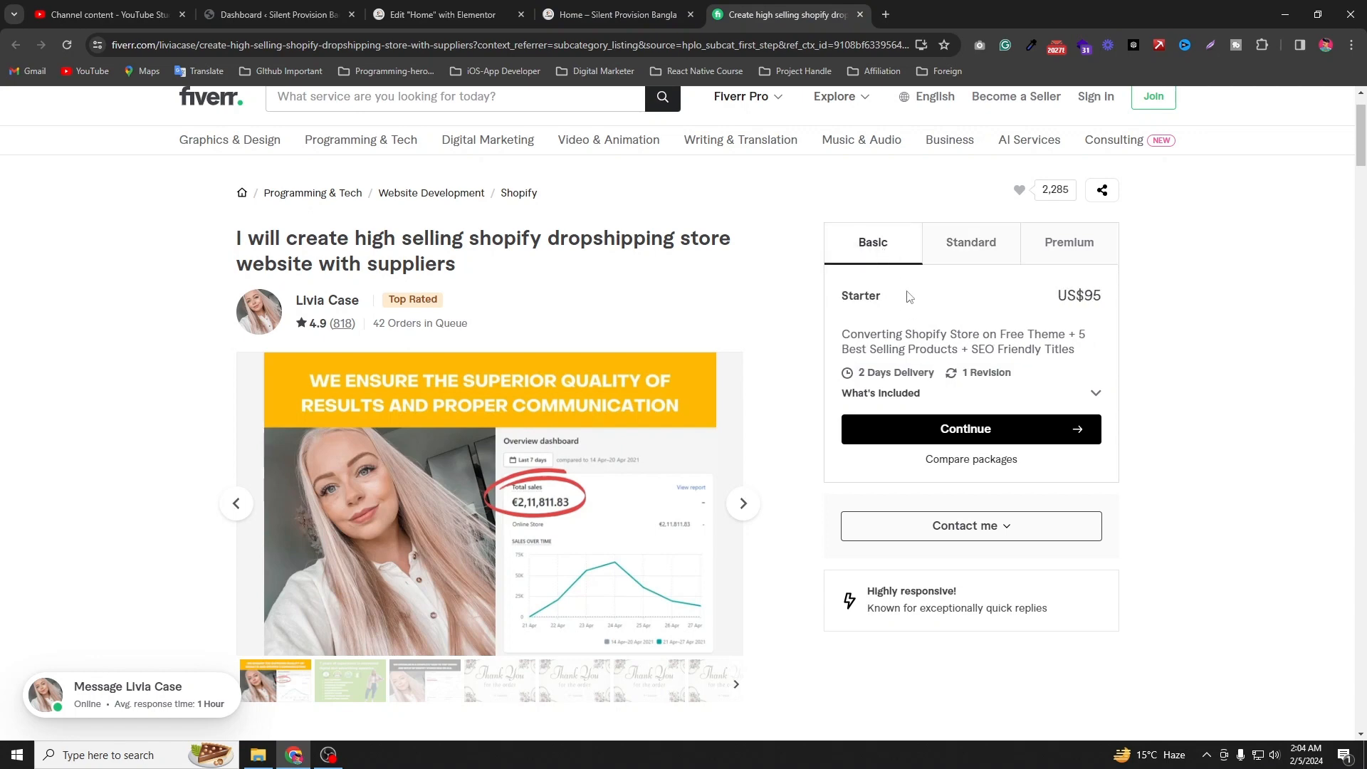
pyautogui.doubleClick(860, 297)
pyautogui.hotkey('ctrl', 'c')
pyautogui.click(442, 14)
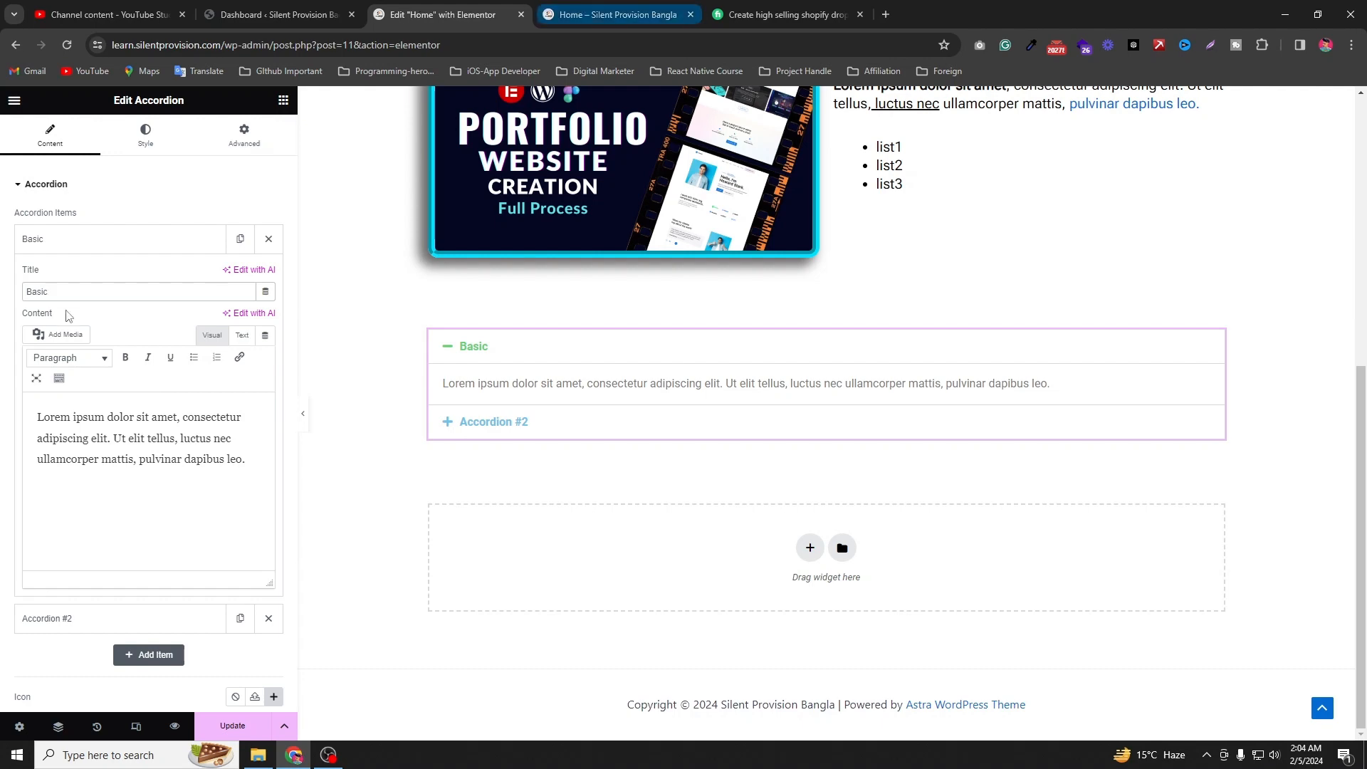
pyautogui.click(591, 14)
pyautogui.click(450, 15)
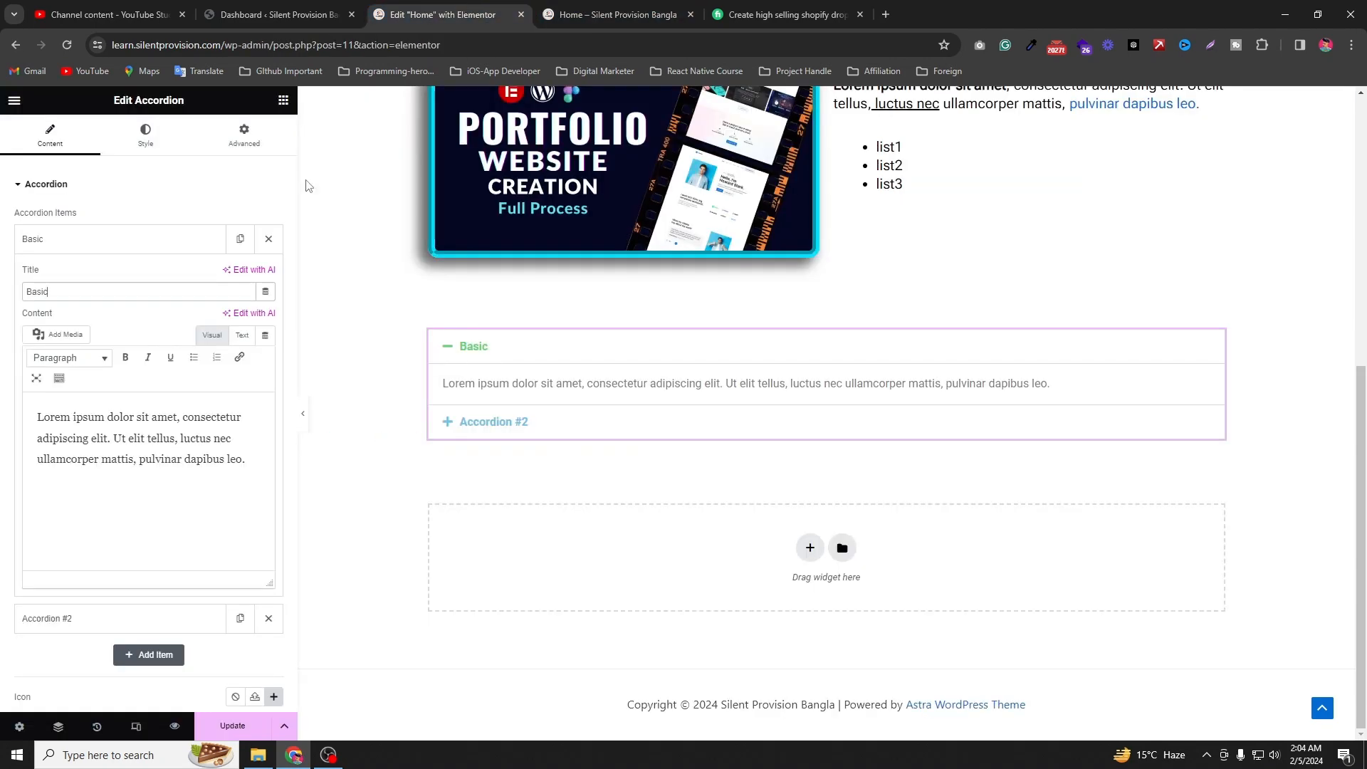
# Step: Replace the Basic item's placeholder content with the copied "Starter" text formatted as Heading 1
pyautogui.moveTo(248, 463); pyautogui.dragTo(34, 423)
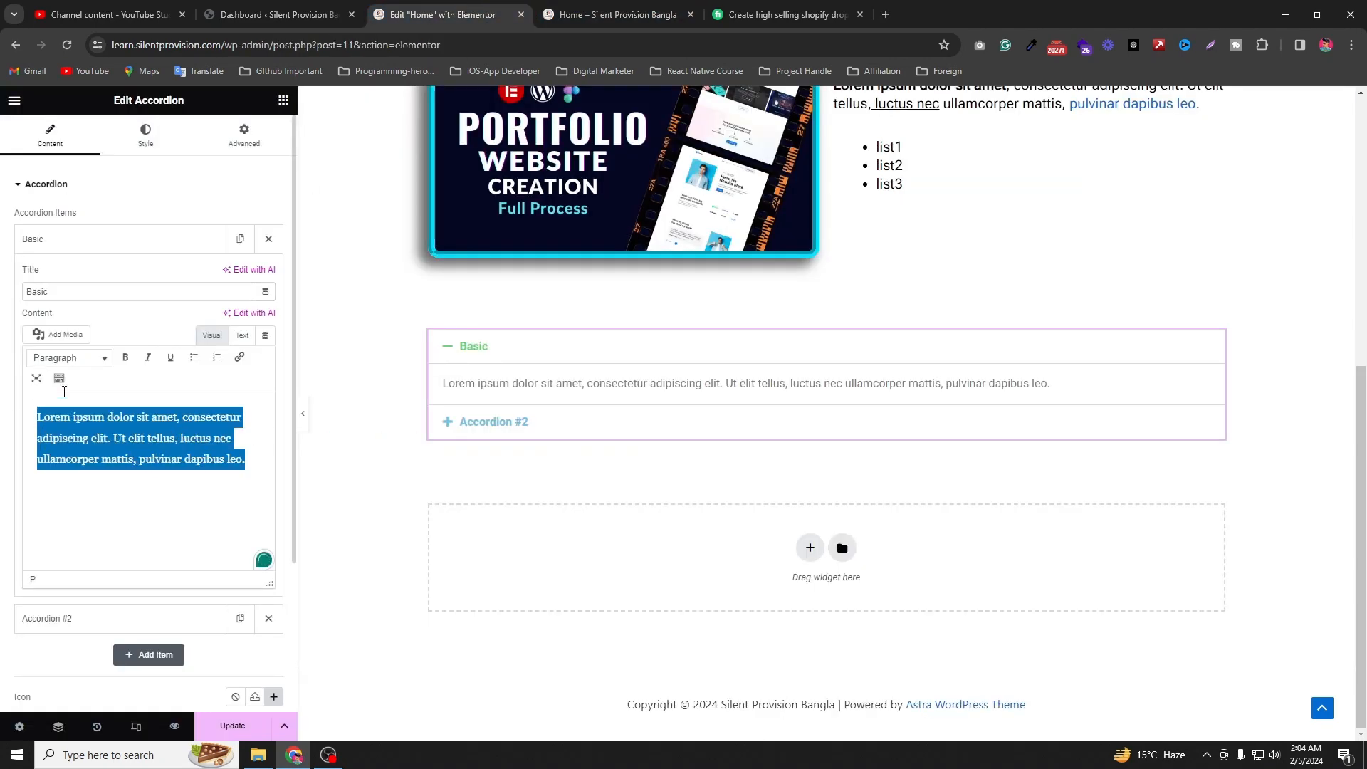
pyautogui.press('BackSpace')
pyautogui.click(100, 358)
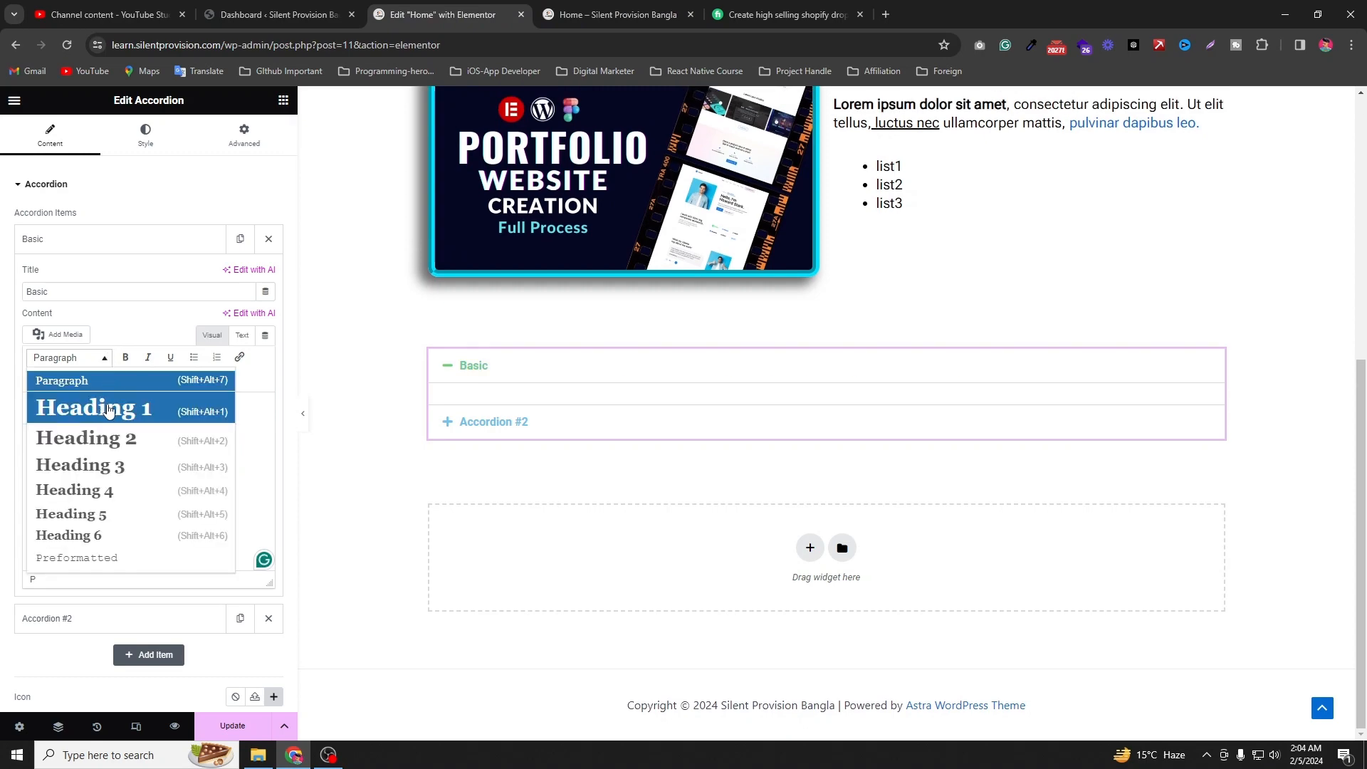
pyautogui.click(108, 411)
pyautogui.hotkey('ctrl', 'v')
# Step: Copy the Basic package description from the Fiverr gig page and paste it beneath the "Starter" heading in the accordion content
pyautogui.click(640, 4)
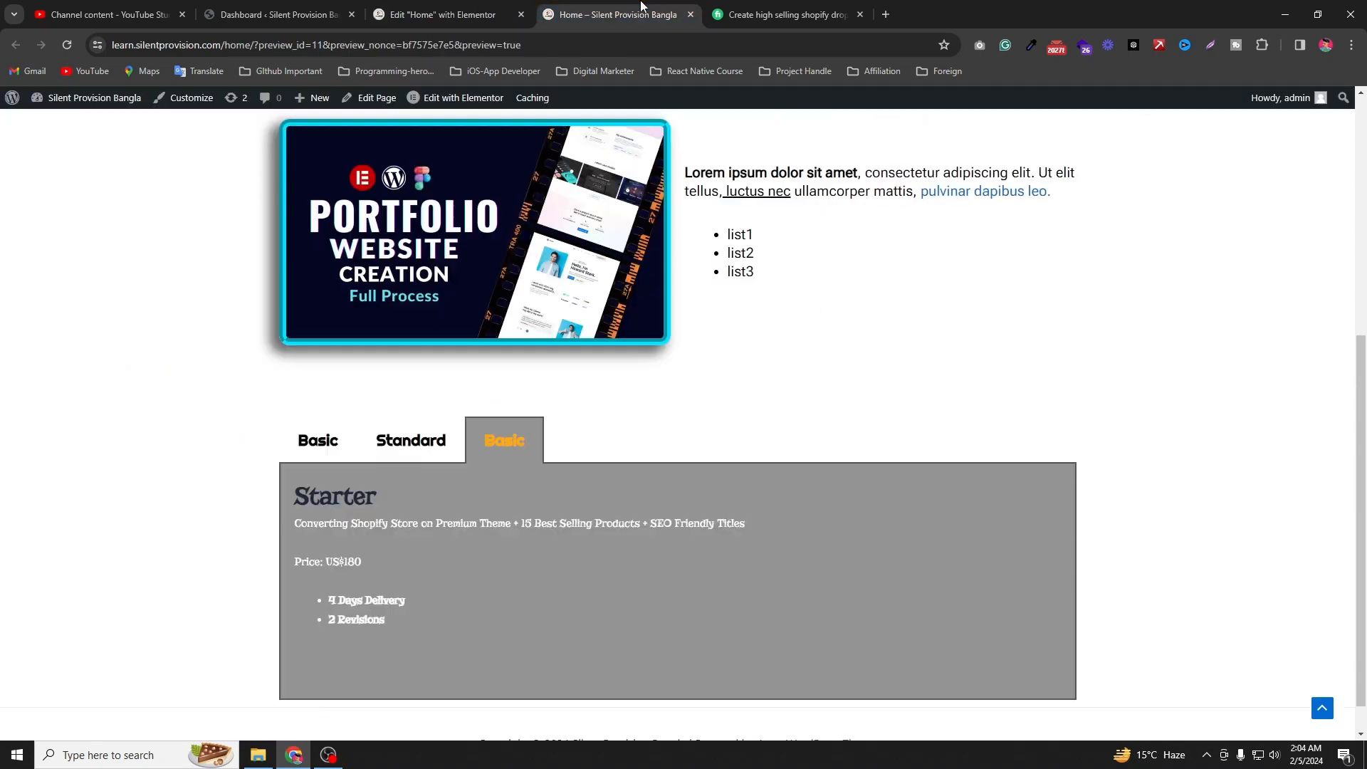
pyautogui.click(783, 14)
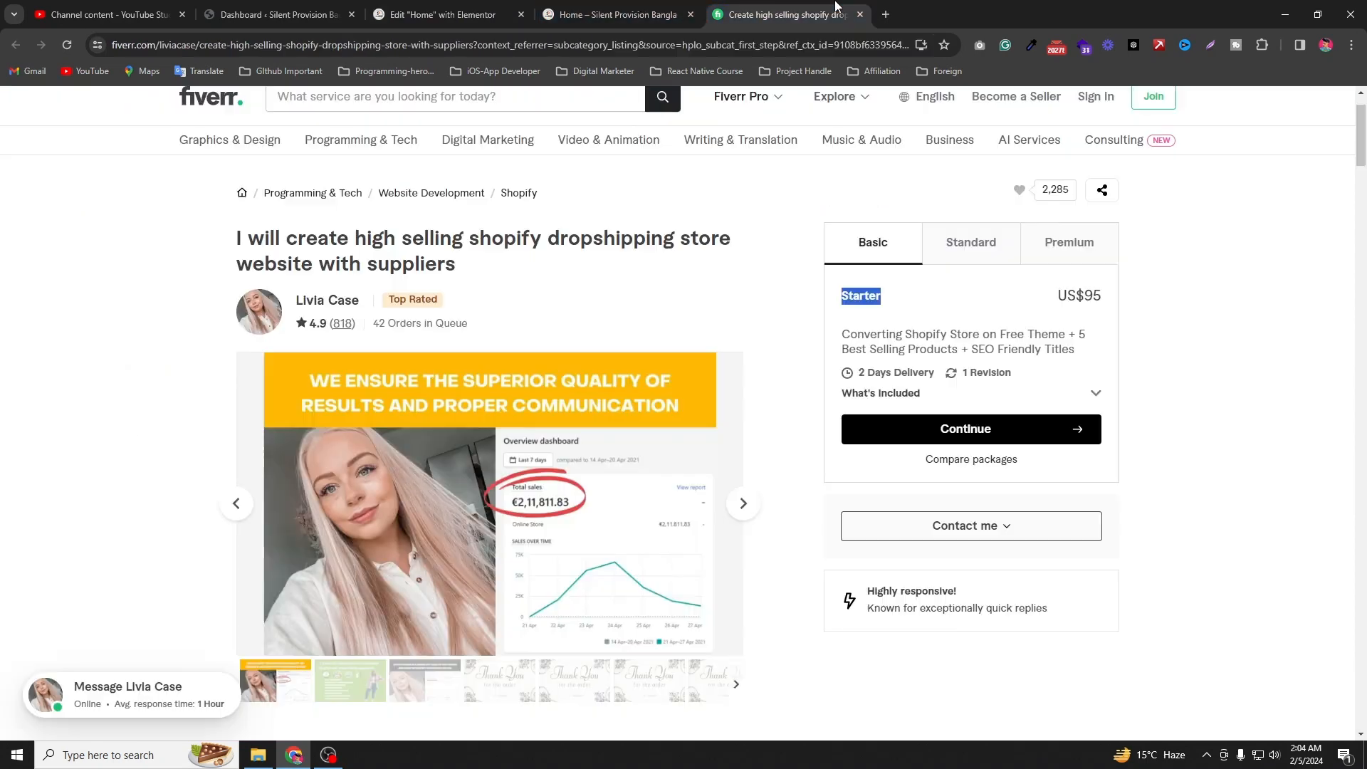
pyautogui.doubleClick(935, 349)
pyautogui.tripleClick(951, 347)
pyautogui.hotkey('ctrl', 'c')
pyautogui.click(441, 14)
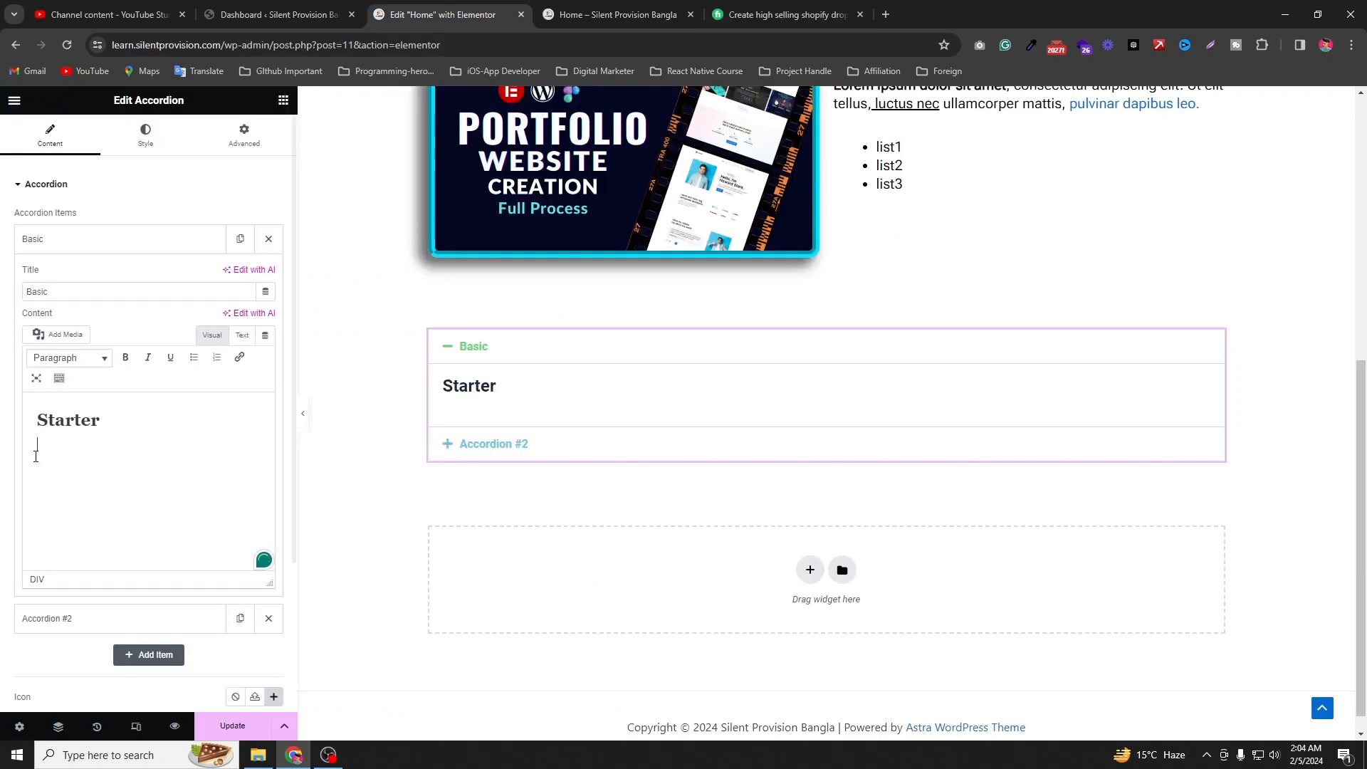
pyautogui.click(109, 443)
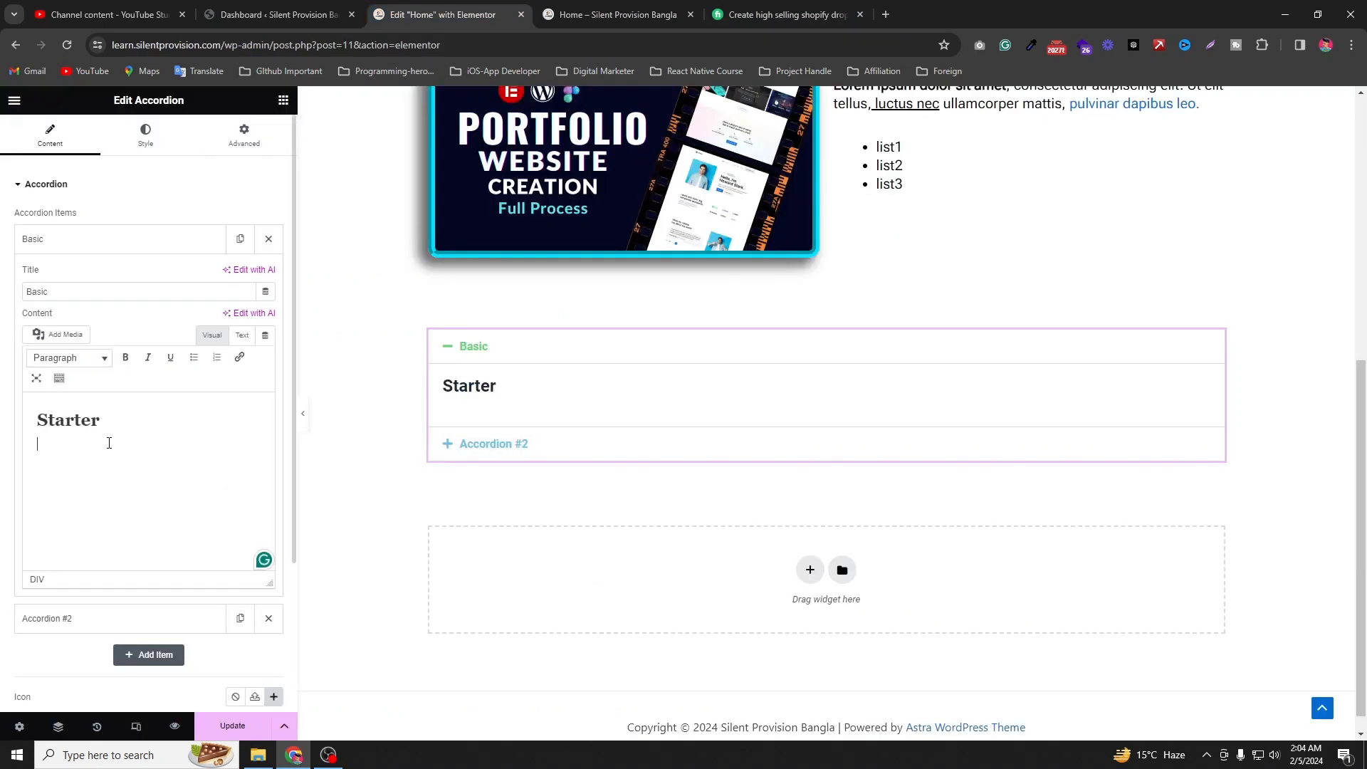
pyautogui.hotkey('ctrl', 'v')
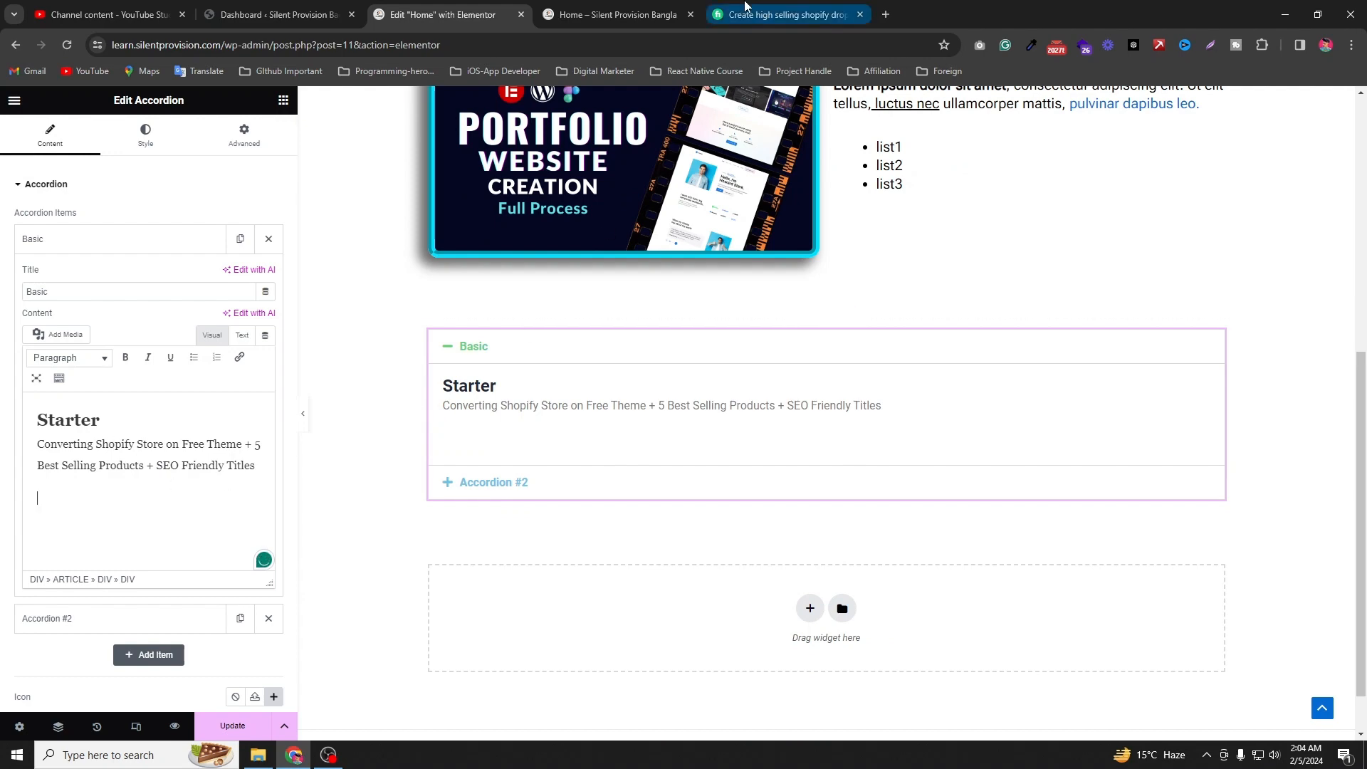
# Step: Copy the Basic package's delivery and revision details from the Fiverr gig page and add them as two bullets beneath the Basic item's description
pyautogui.click(748, 6)
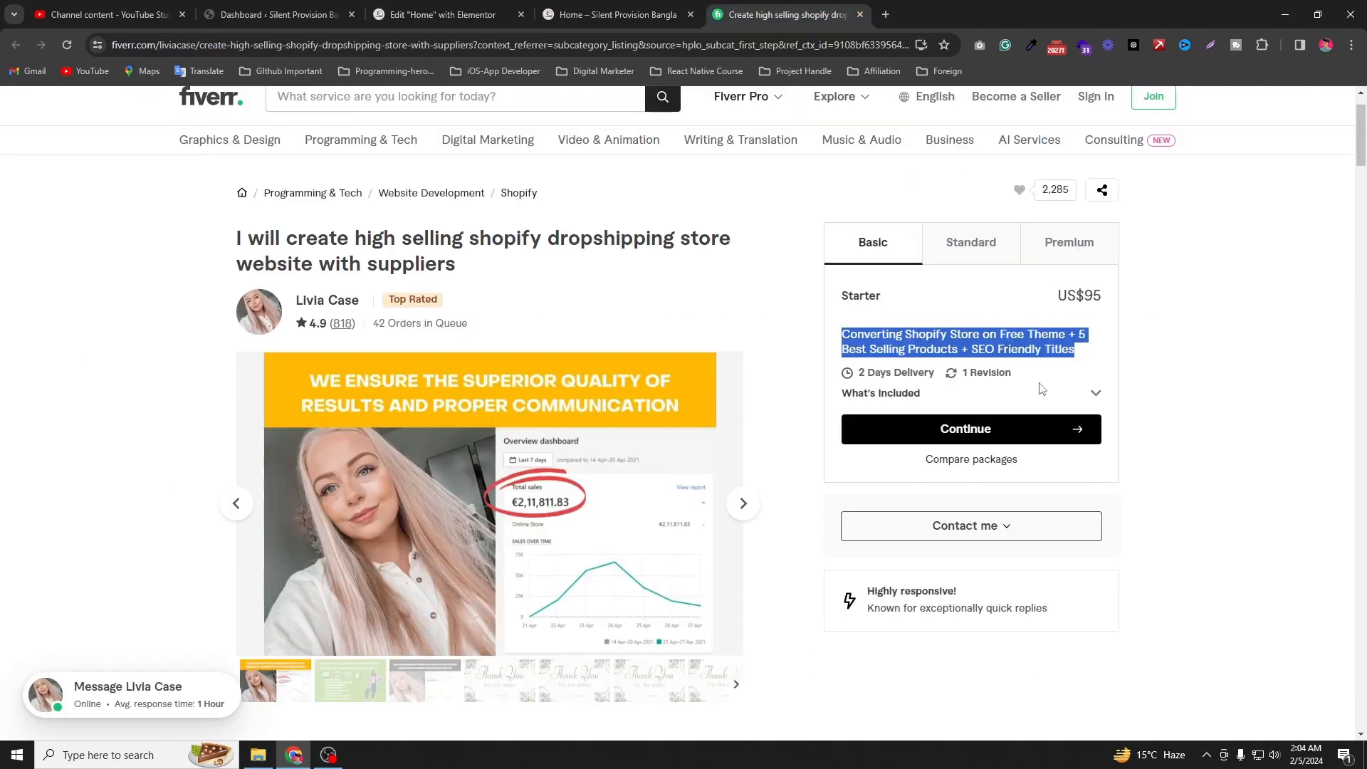
pyautogui.moveTo(1012, 374); pyautogui.dragTo(866, 375)
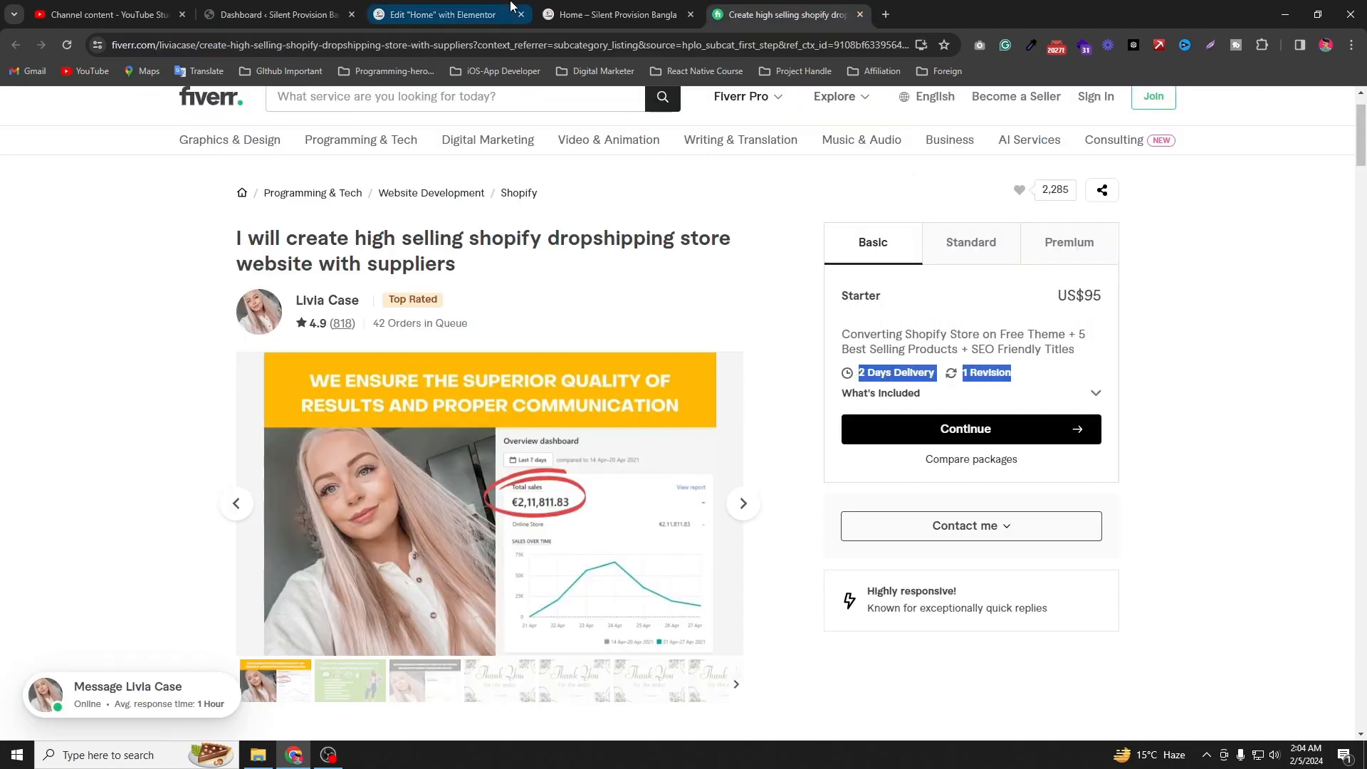
pyautogui.click(612, 14)
pyautogui.click(450, 9)
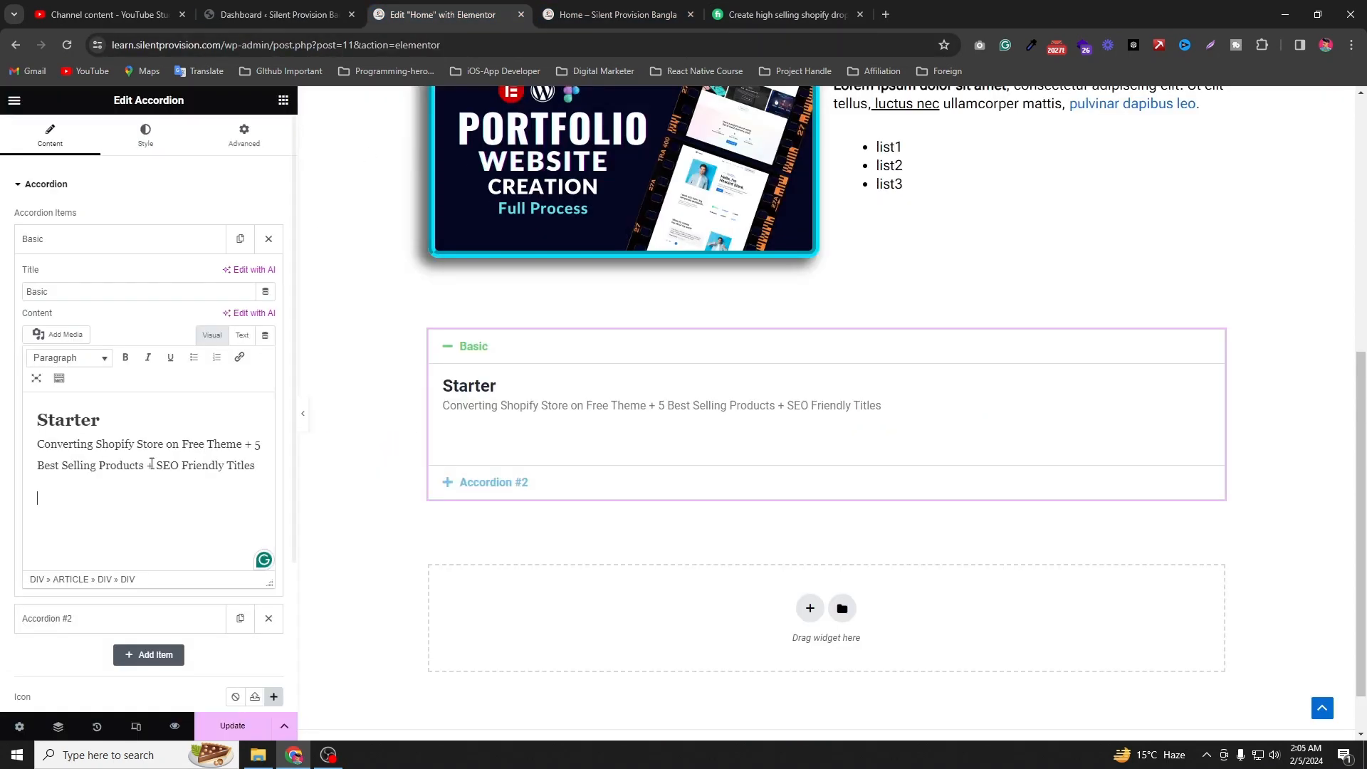
pyautogui.click(193, 357)
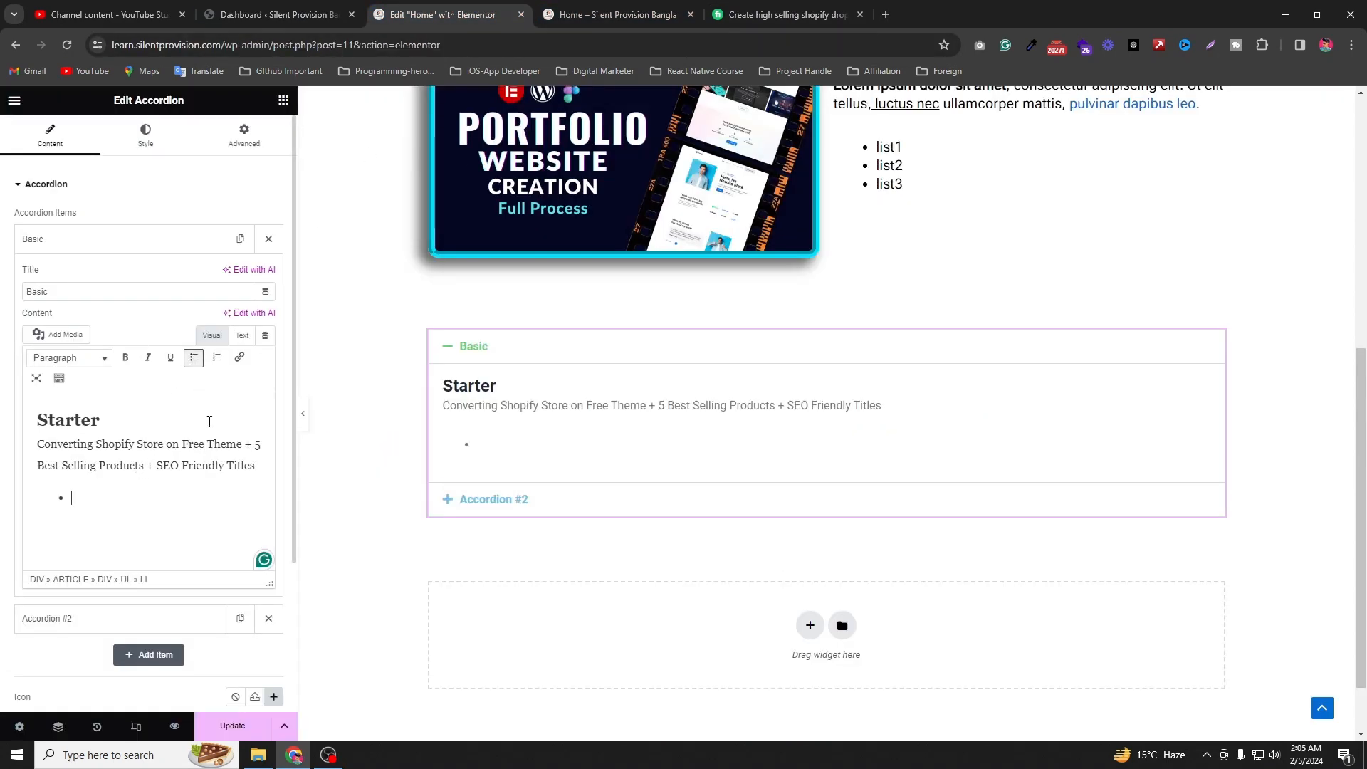
pyautogui.write('2 Days Delivery 1 Revision')
pyautogui.click(72, 520)
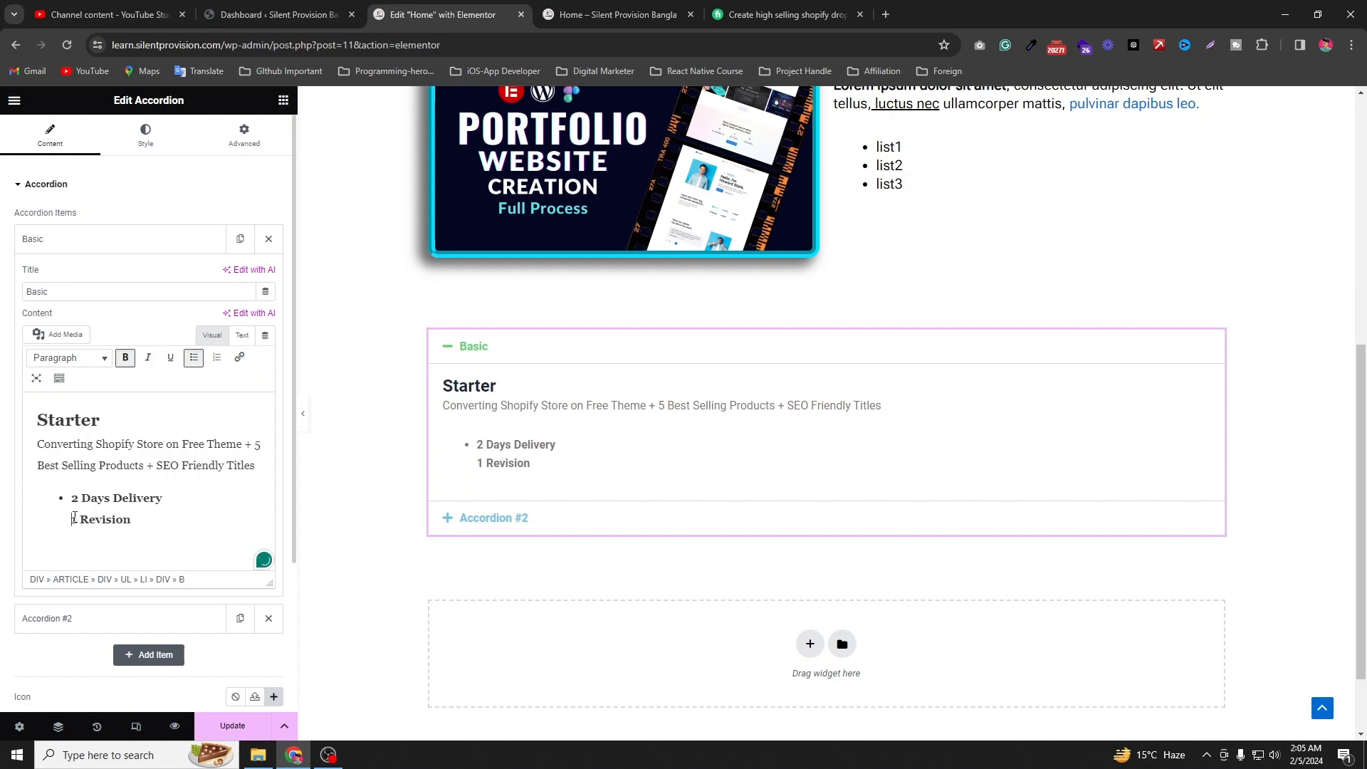
pyautogui.press('BackSpace')
pyautogui.press('Return')
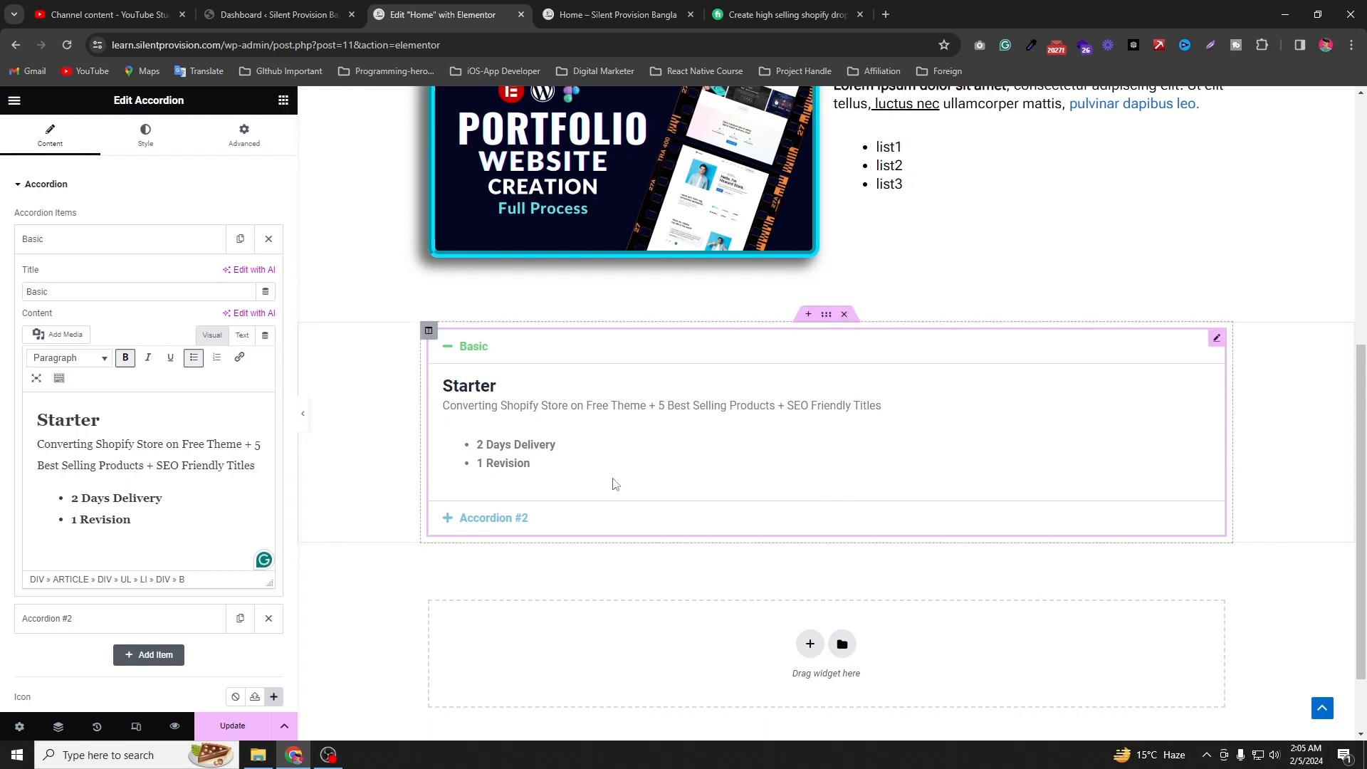
# Step: Open the second accordion item for editing and display the Standard package on the Fiverr gig page
pyautogui.click(106, 624)
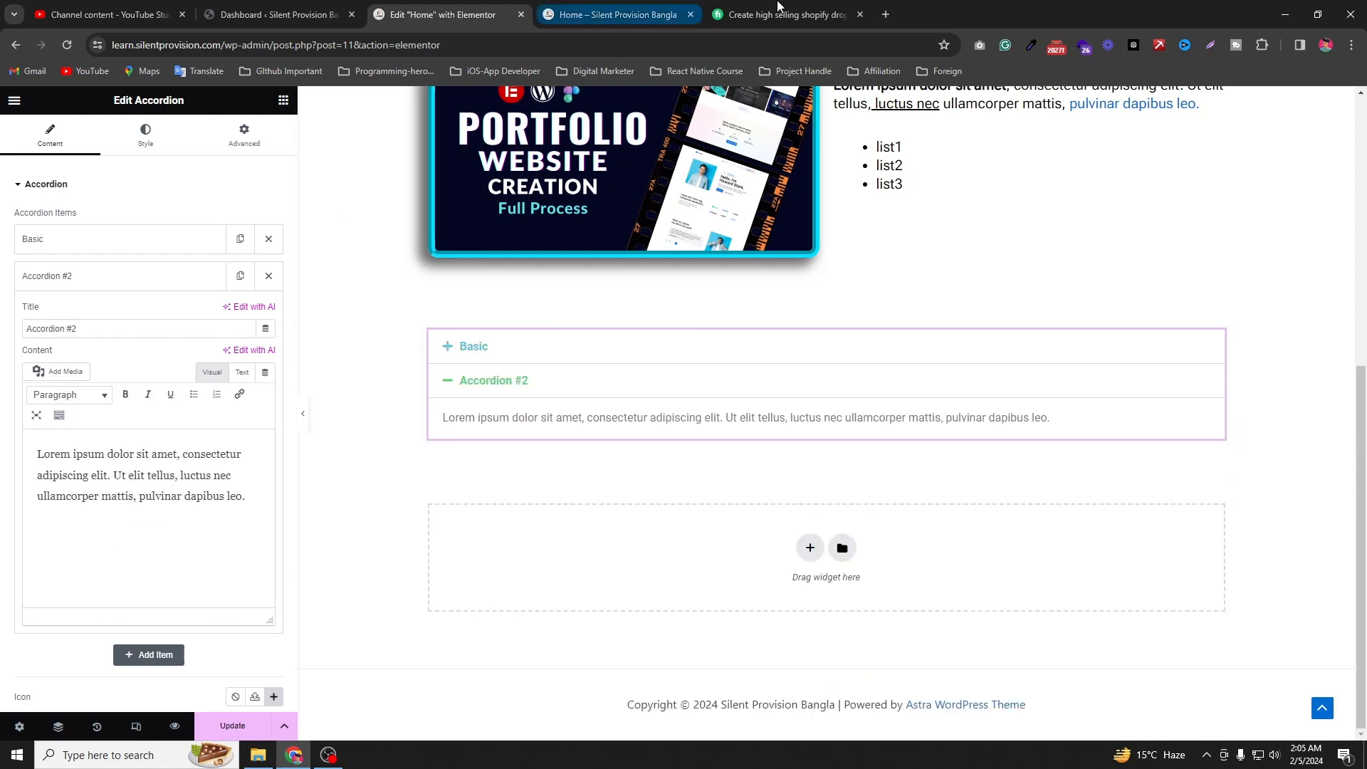
pyautogui.click(783, 14)
pyautogui.click(985, 260)
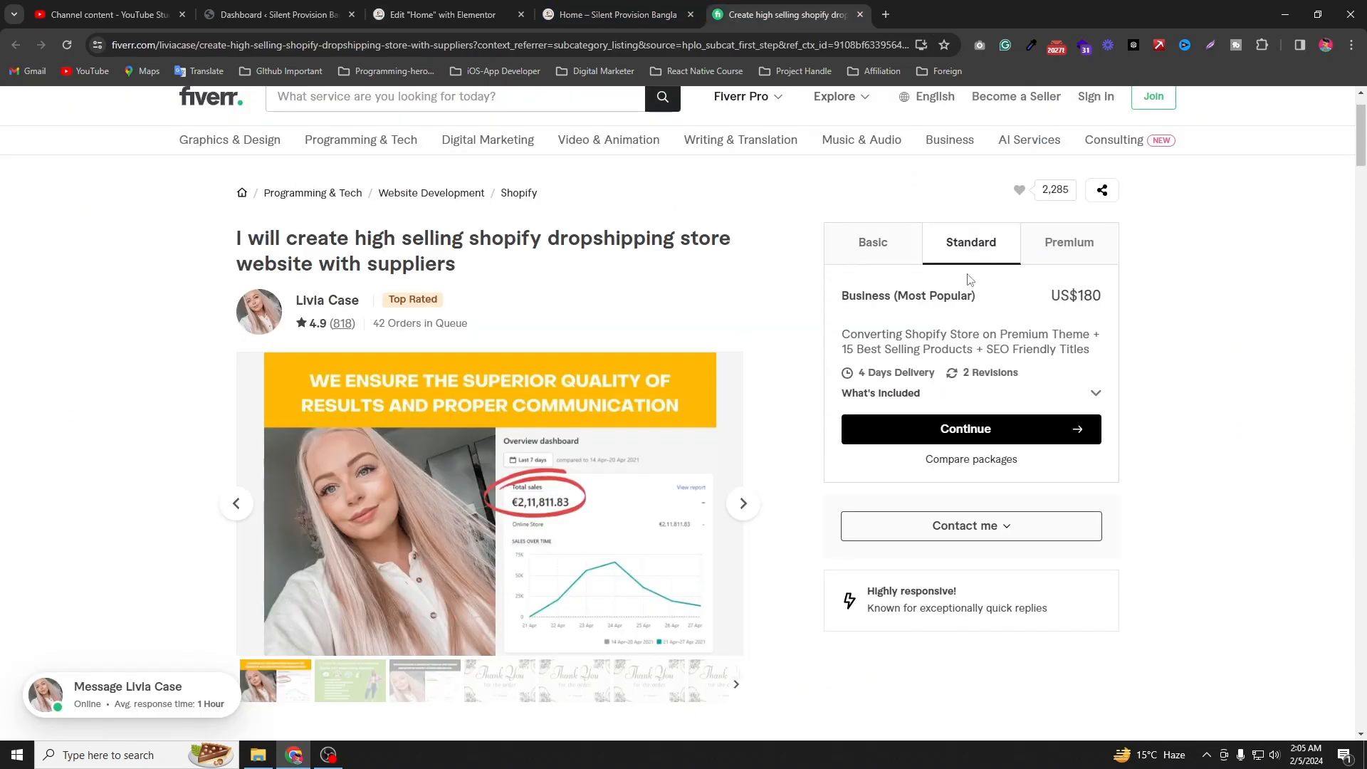
# Step: Copy the package name "Business (Most Popular)" from the Fiverr gig page and paste it as the second accordion item's title
pyautogui.tripleClick(913, 295)
pyautogui.hotkey('ctrl', 'c')
pyautogui.click(381, 9)
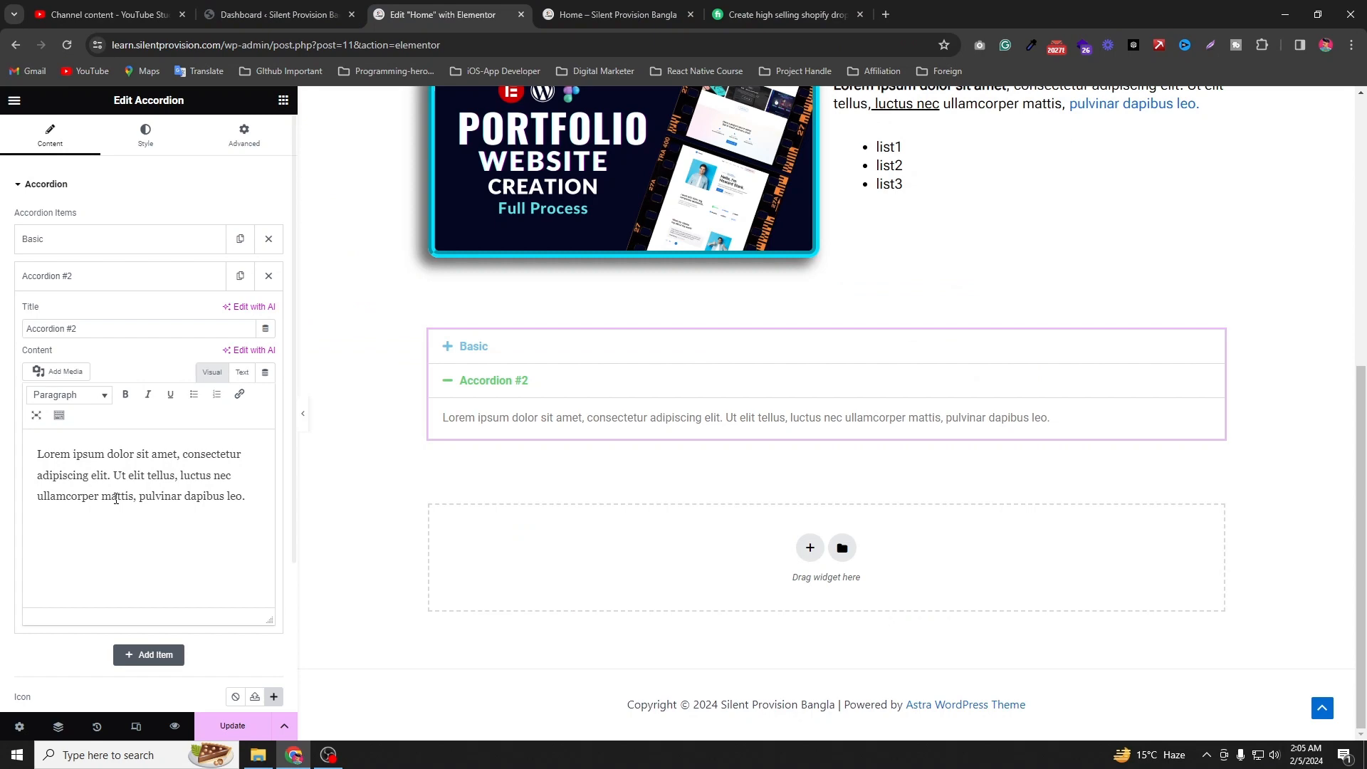
pyautogui.tripleClick(118, 329)
pyautogui.hotkey('ctrl', 'v')
# Step: Copy the Standard package description from the Fiverr gig page and return to the Elementor editor
pyautogui.click(545, 8)
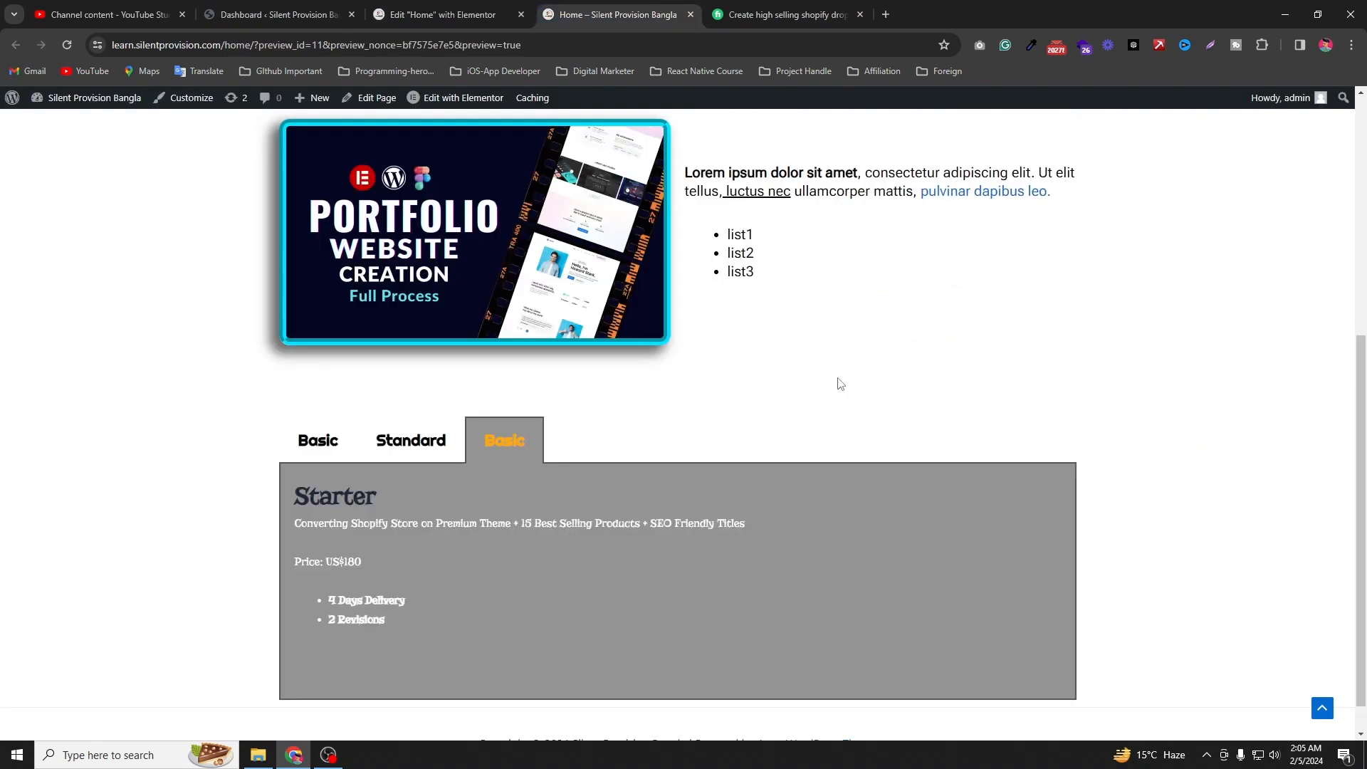
pyautogui.click(783, 15)
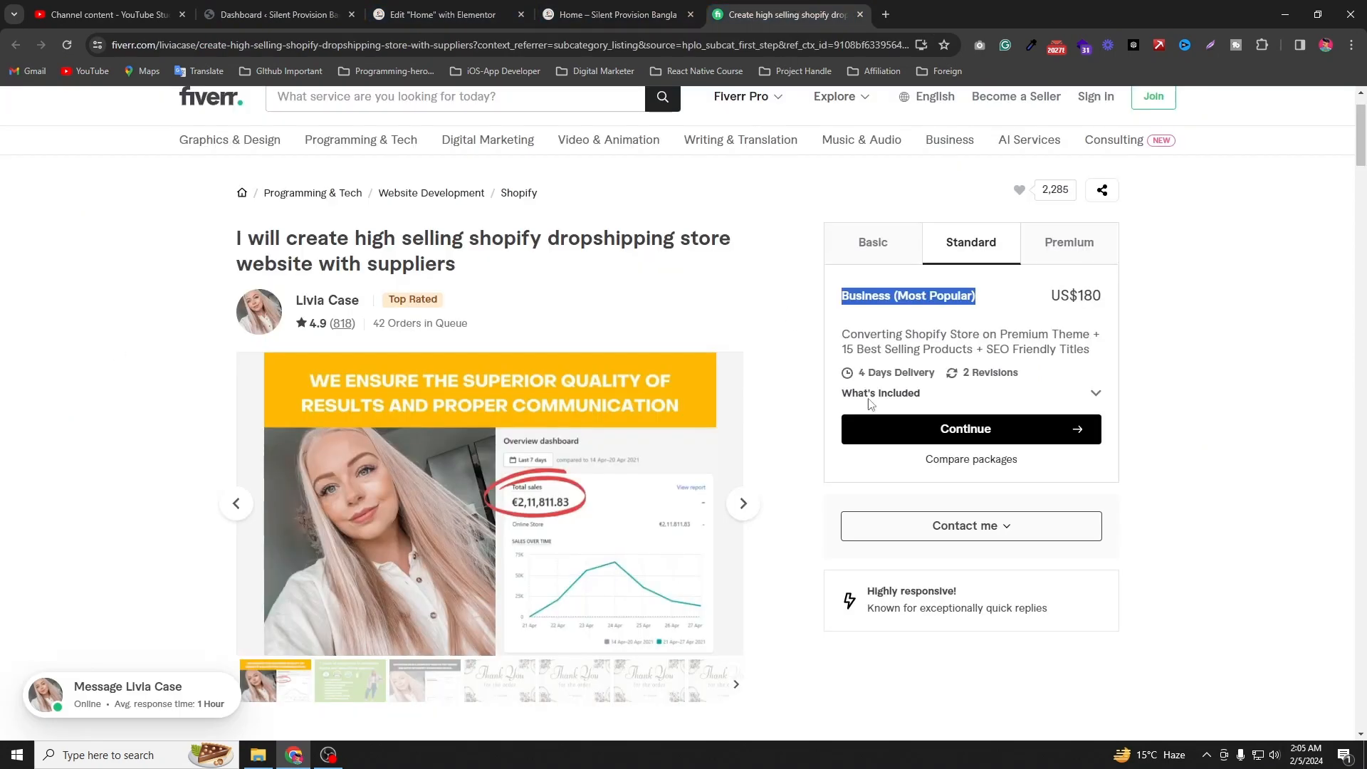
pyautogui.tripleClick(989, 347)
pyautogui.hotkey('ctrl', 'c')
pyautogui.click(441, 14)
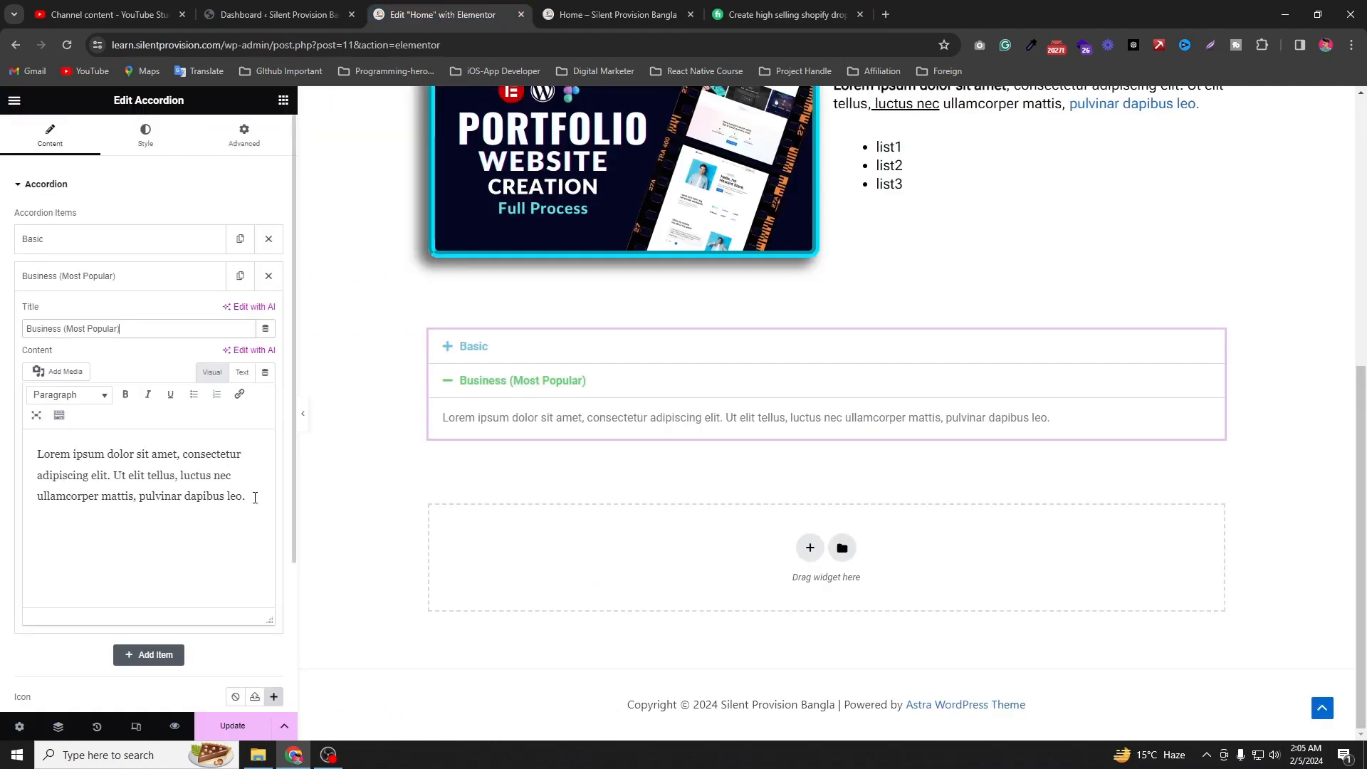
# Step: Retitle the second accordion item "Standard" and replace its placeholder content with the copied description, leaving an empty line above it
pyautogui.moveTo(151, 324); pyautogui.dragTo(13, 330)
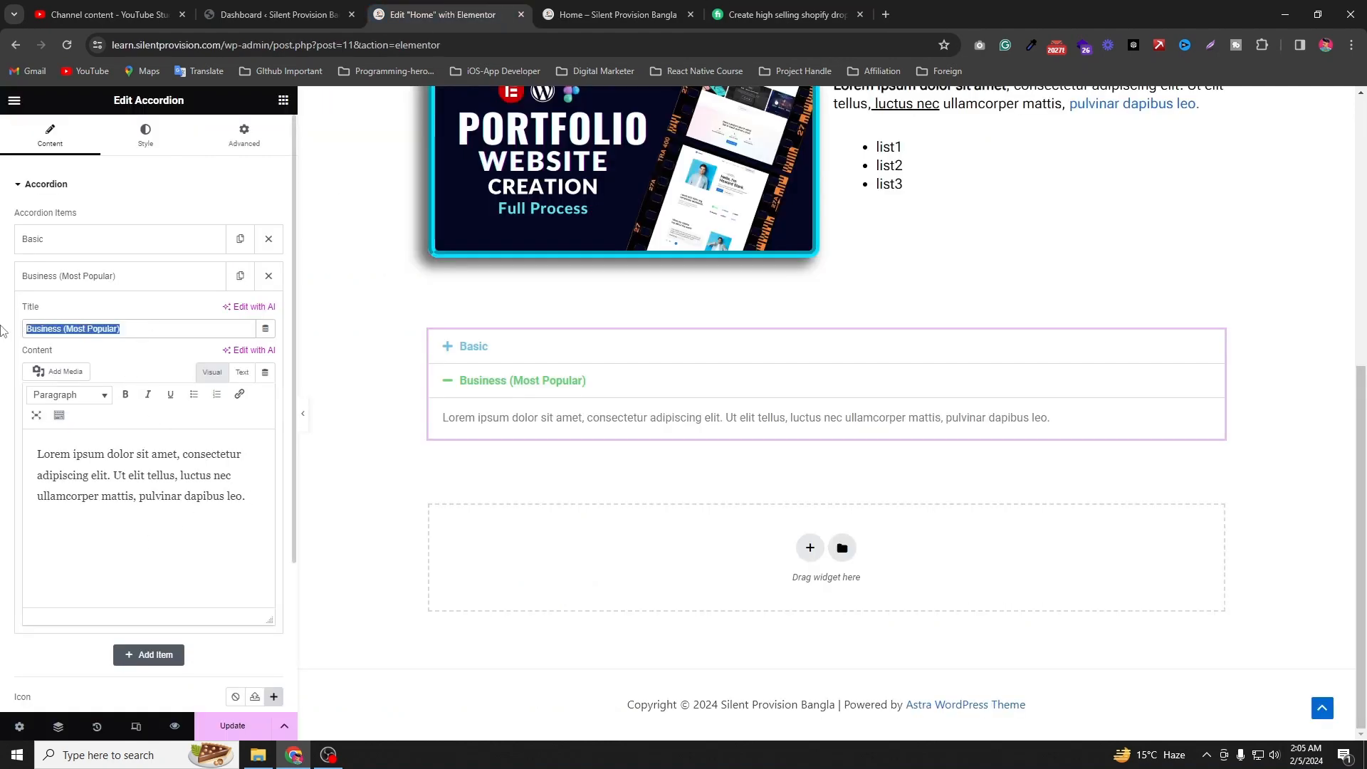
pyautogui.write('Standard')
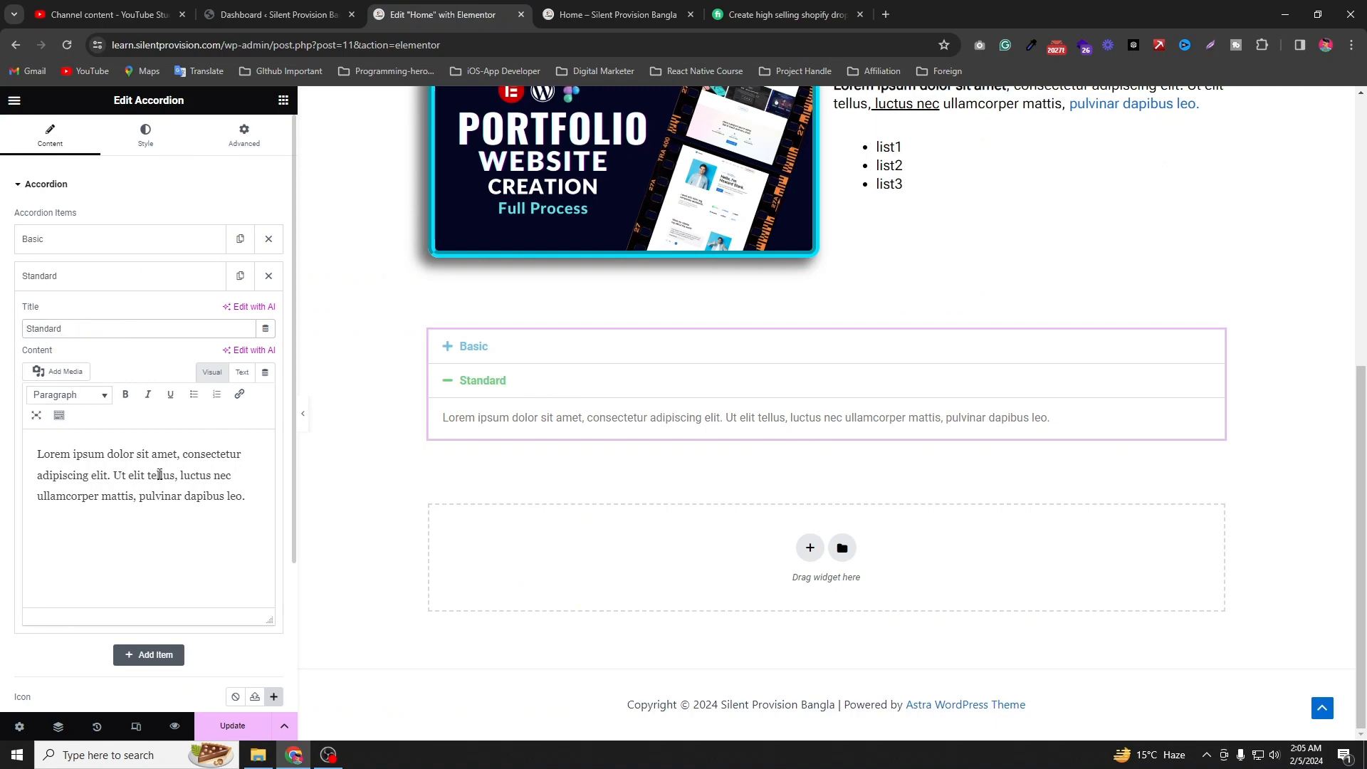
pyautogui.moveTo(242, 495); pyautogui.dragTo(111, 431)
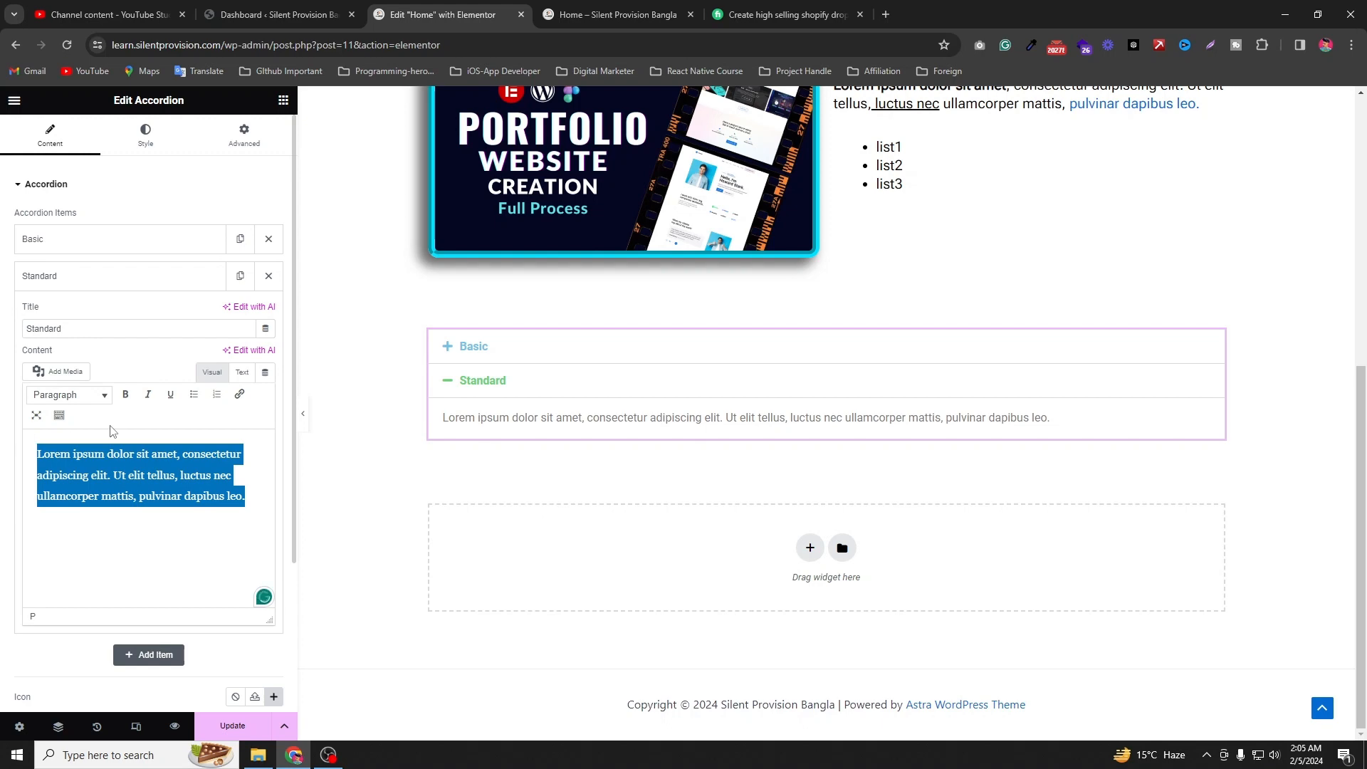
pyautogui.hotkey('ctrl', 'v')
pyautogui.click(40, 454)
pyautogui.press('Return')
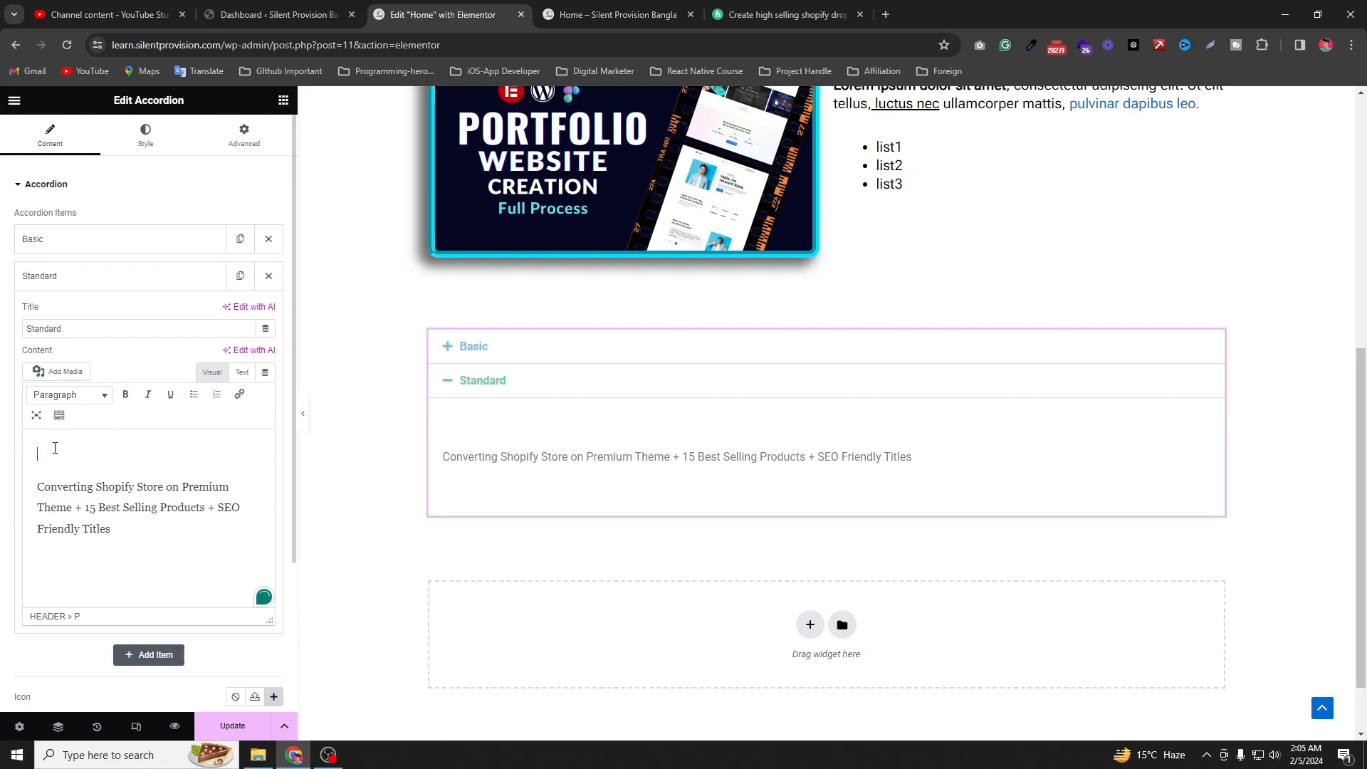
# Step: Copy "Business (Most Popular)" from the Fiverr gig page and paste it as a heading directly above the Standard item's description
pyautogui.click(761, 6)
pyautogui.click(911, 291)
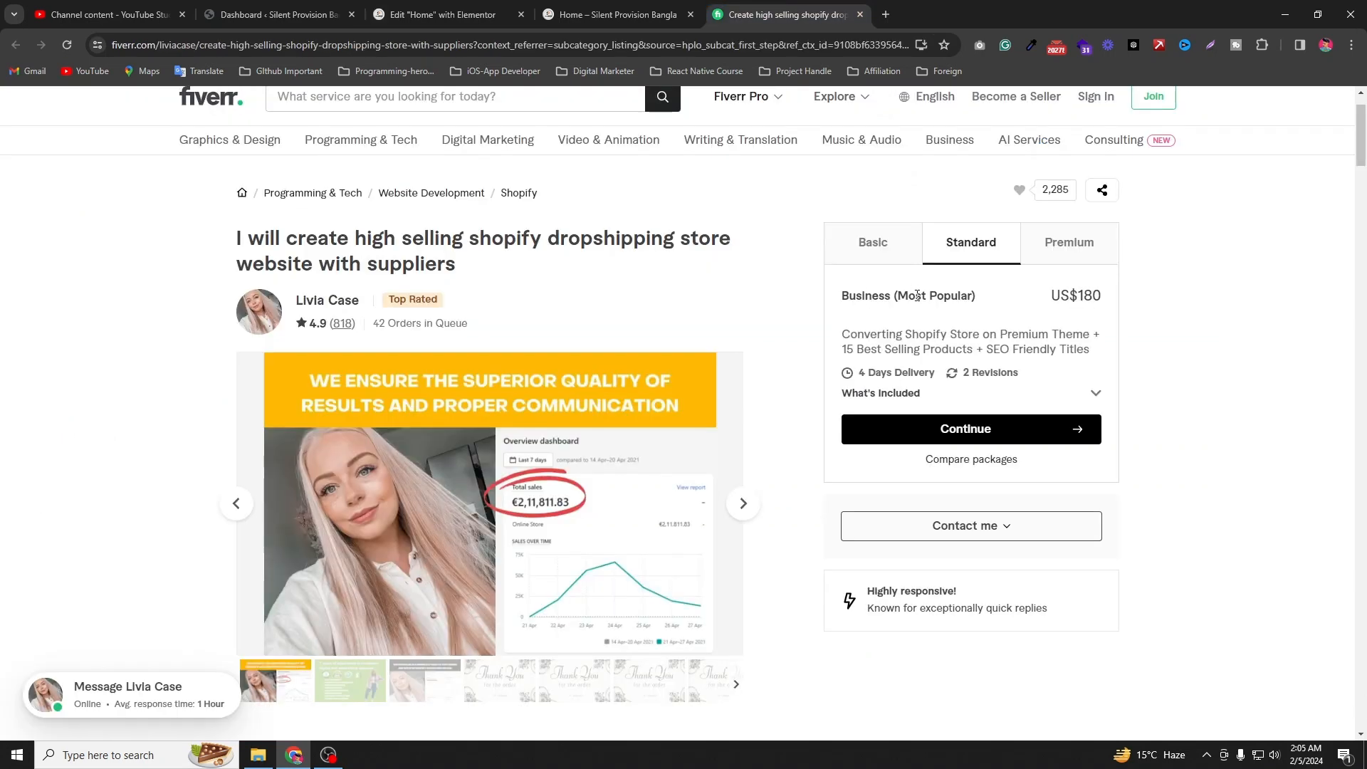
pyautogui.tripleClick(918, 294)
pyautogui.hotkey('ctrl', 'c')
pyautogui.click(442, 15)
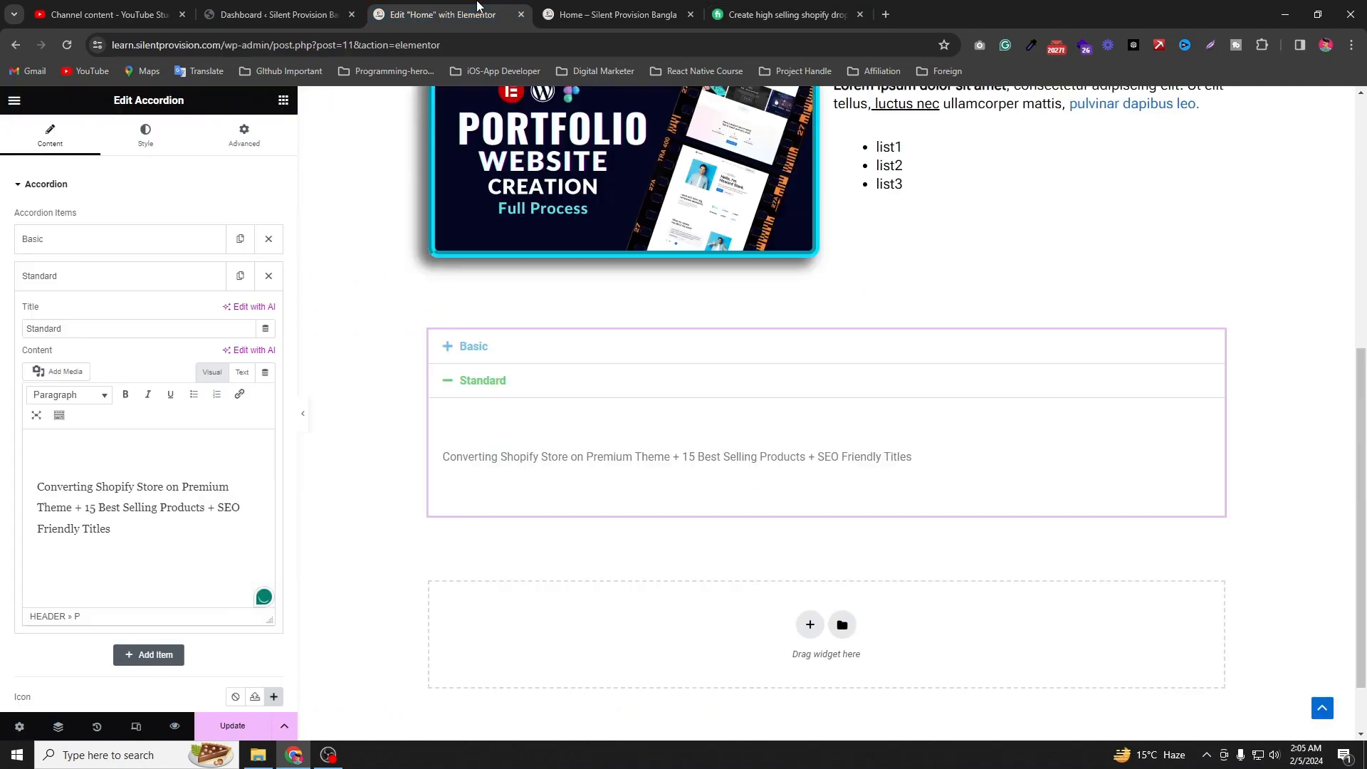
pyautogui.click(77, 395)
pyautogui.click(78, 444)
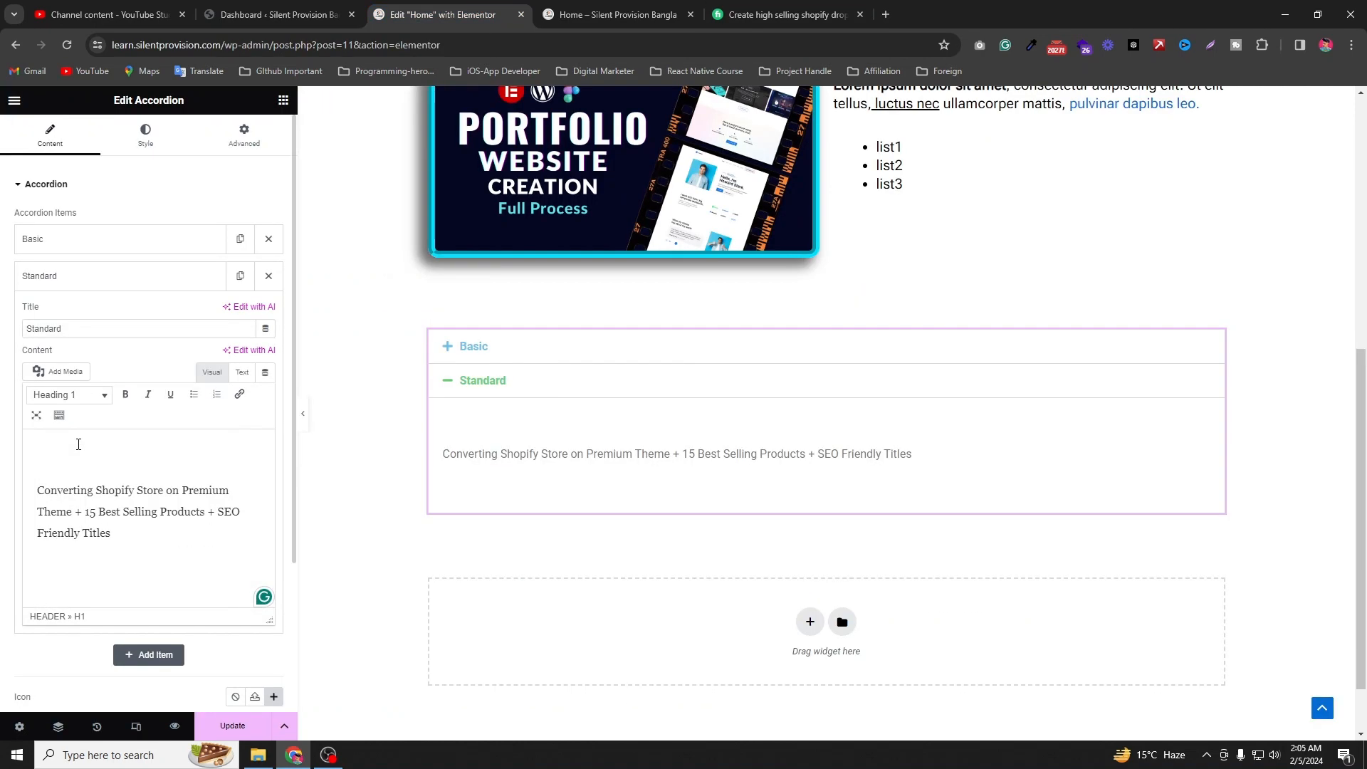
pyautogui.hotkey('ctrl', 'v')
pyautogui.press('BackSpace')
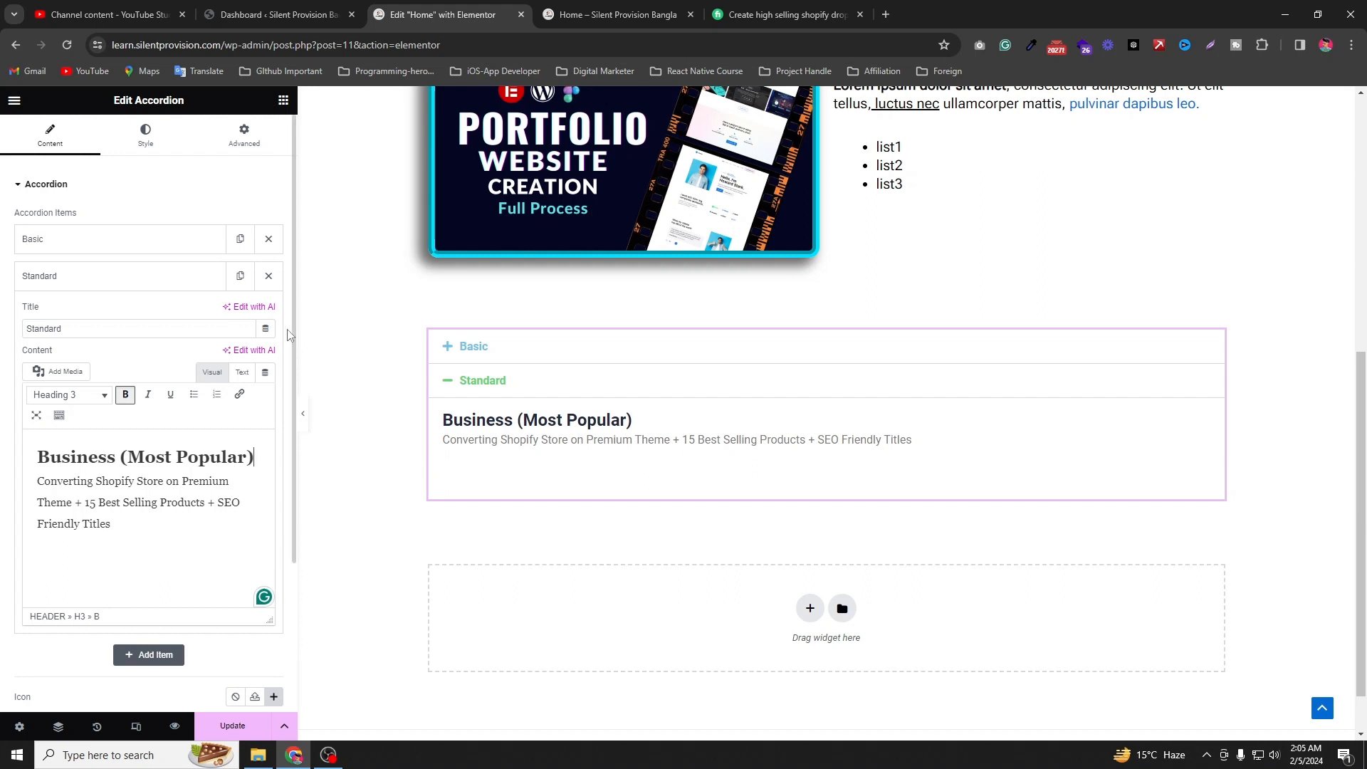
# Step: Expand the Basic and Standard items alternately in the page preview to check their content and toggle icons
pyautogui.scroll(-3, 292, 335)
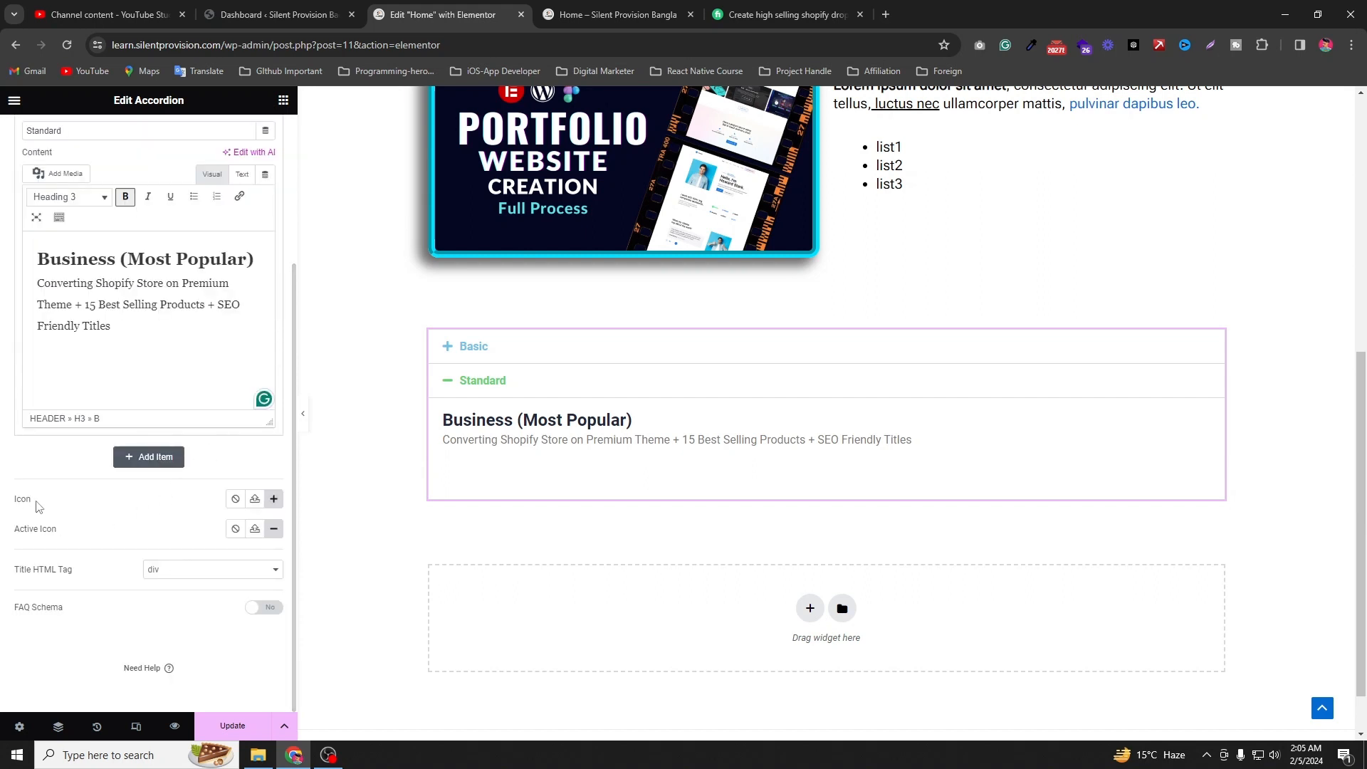
pyautogui.click(470, 349)
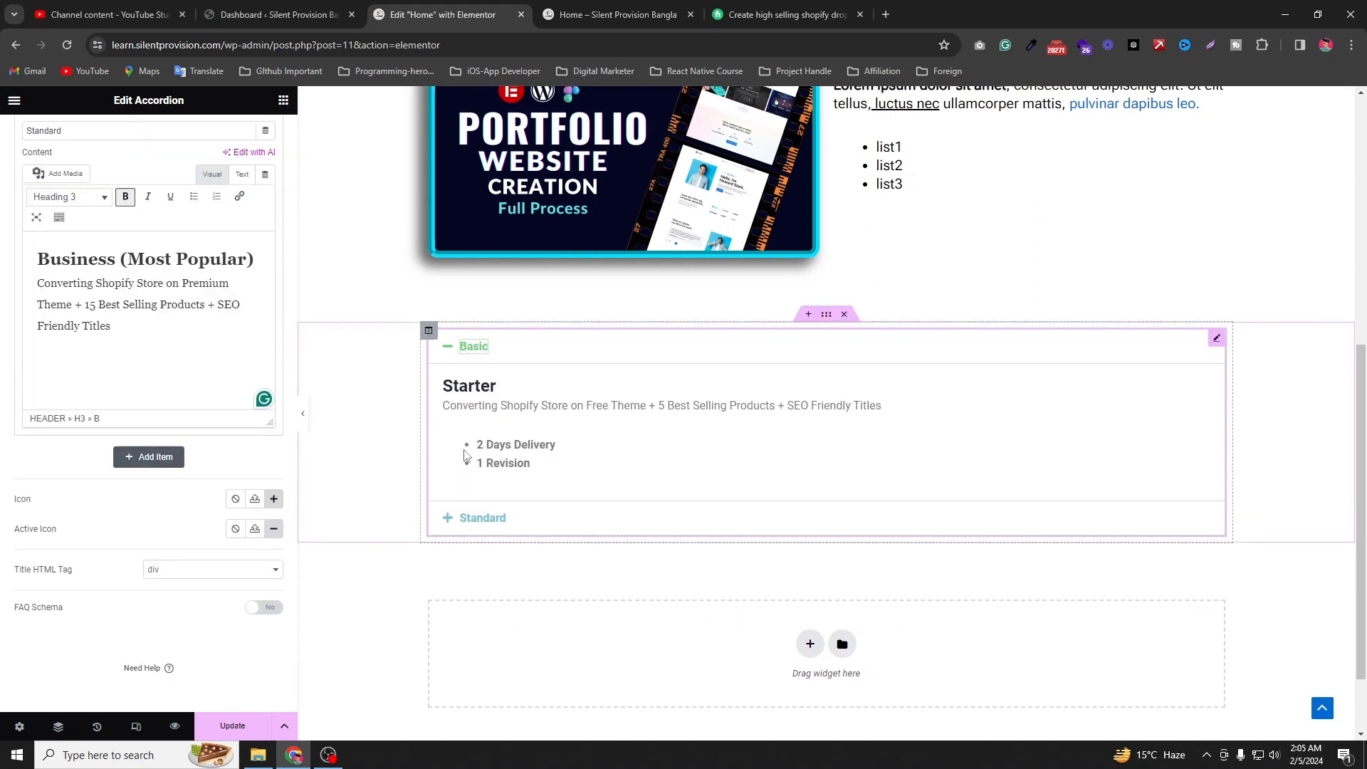
pyautogui.click(456, 520)
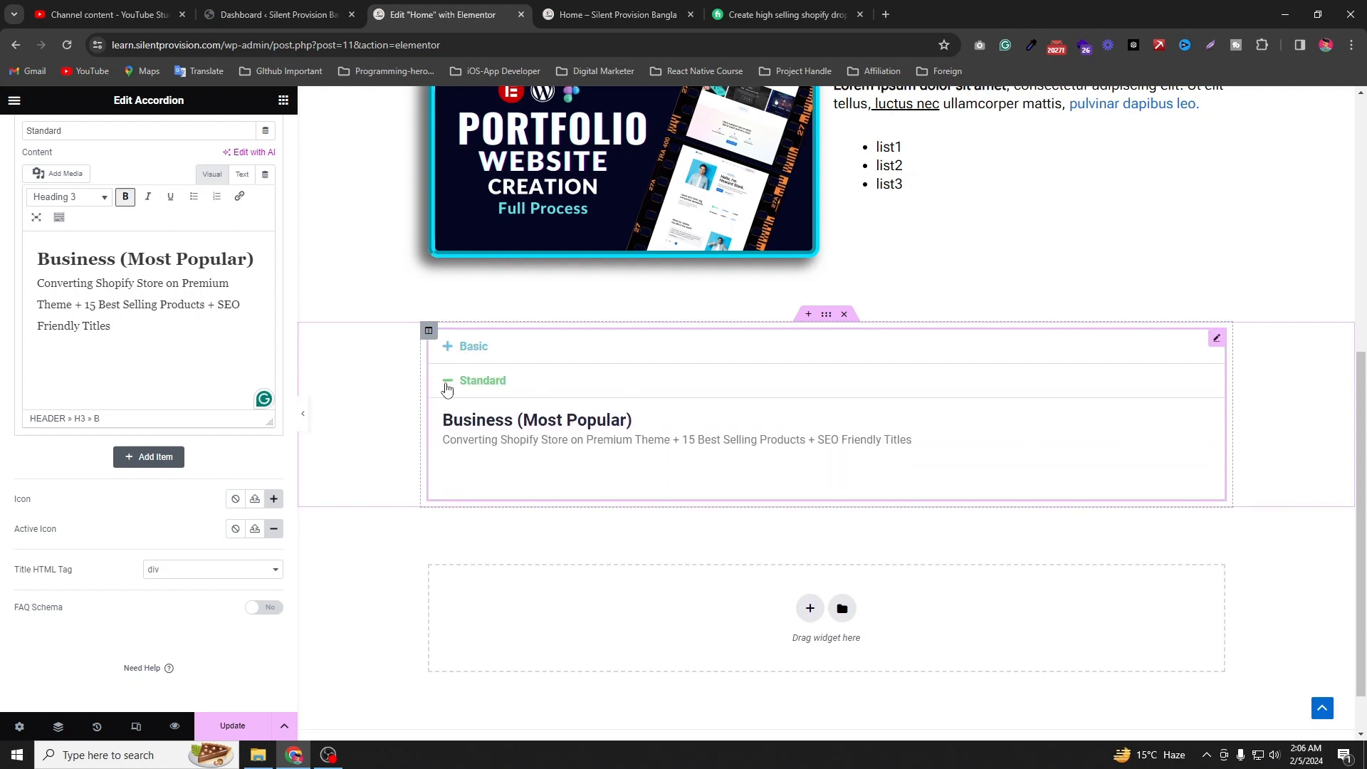
pyautogui.click(470, 349)
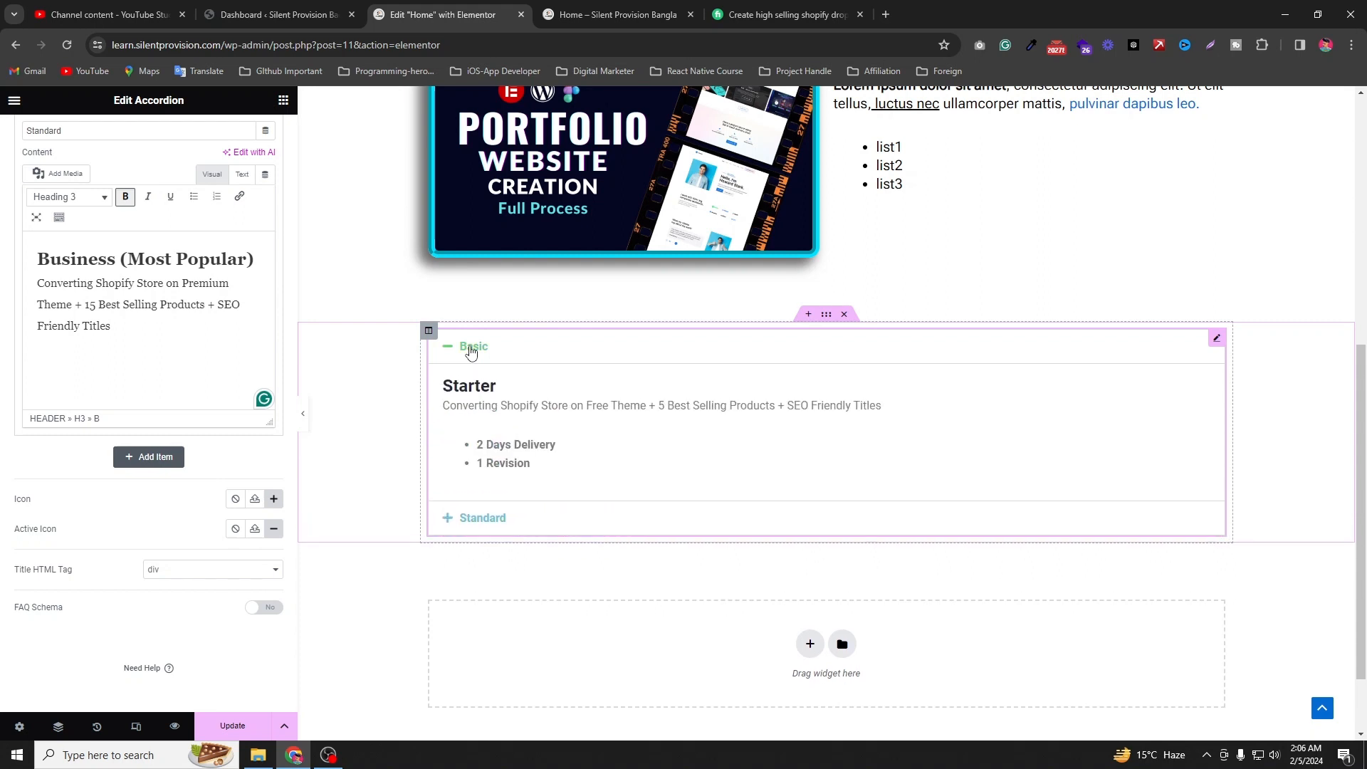
pyautogui.click(481, 519)
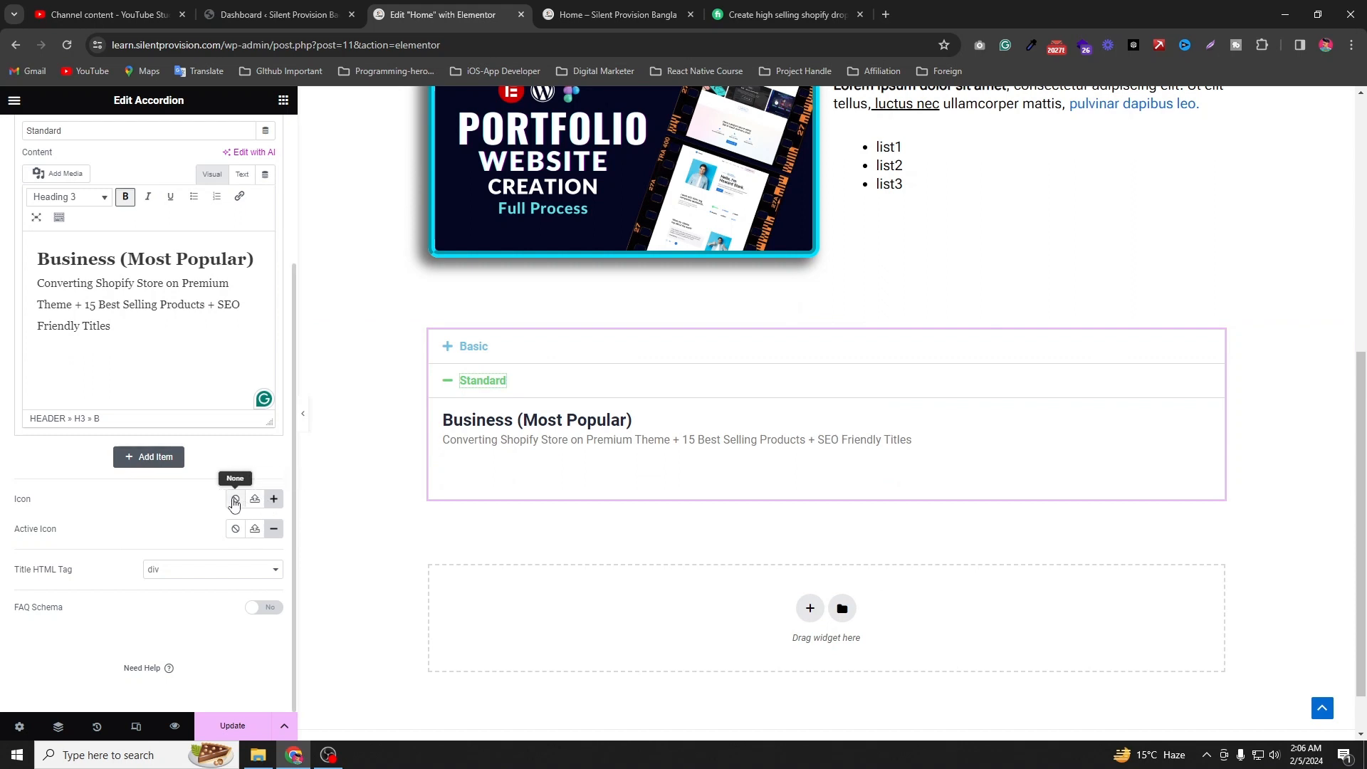
# Step: Replace the accordion's Icon with the Angry icon from the Font Awesome - Regular library
pyautogui.click(235, 500)
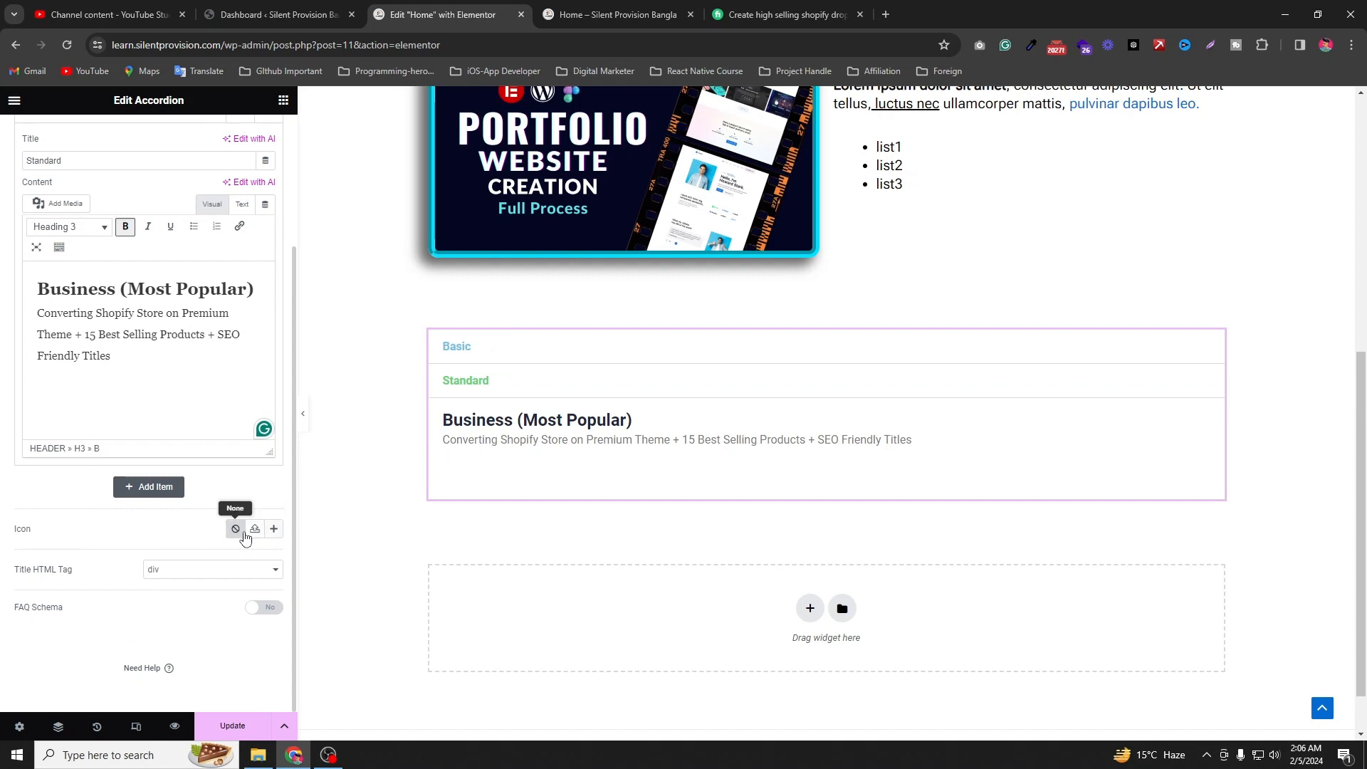
pyautogui.click(272, 529)
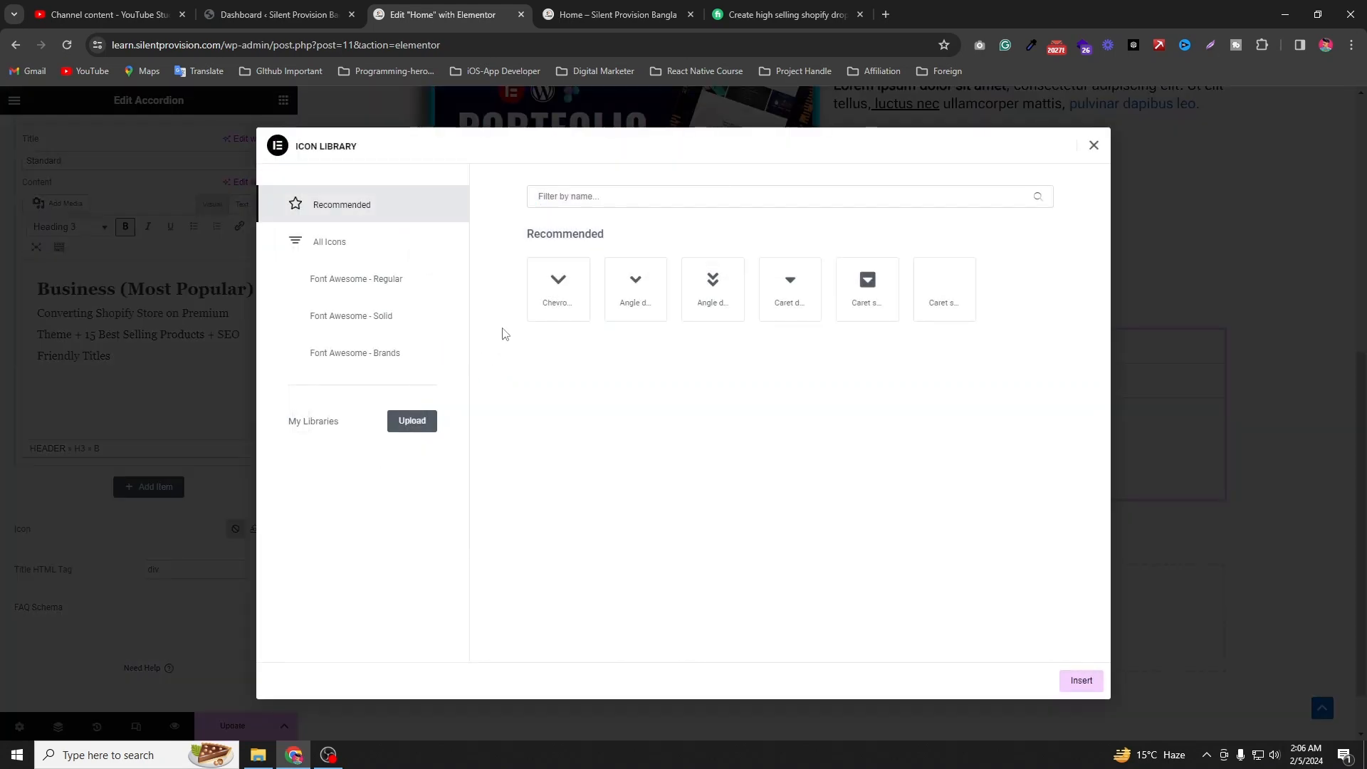
pyautogui.click(377, 246)
pyautogui.click(364, 313)
pyautogui.click(391, 292)
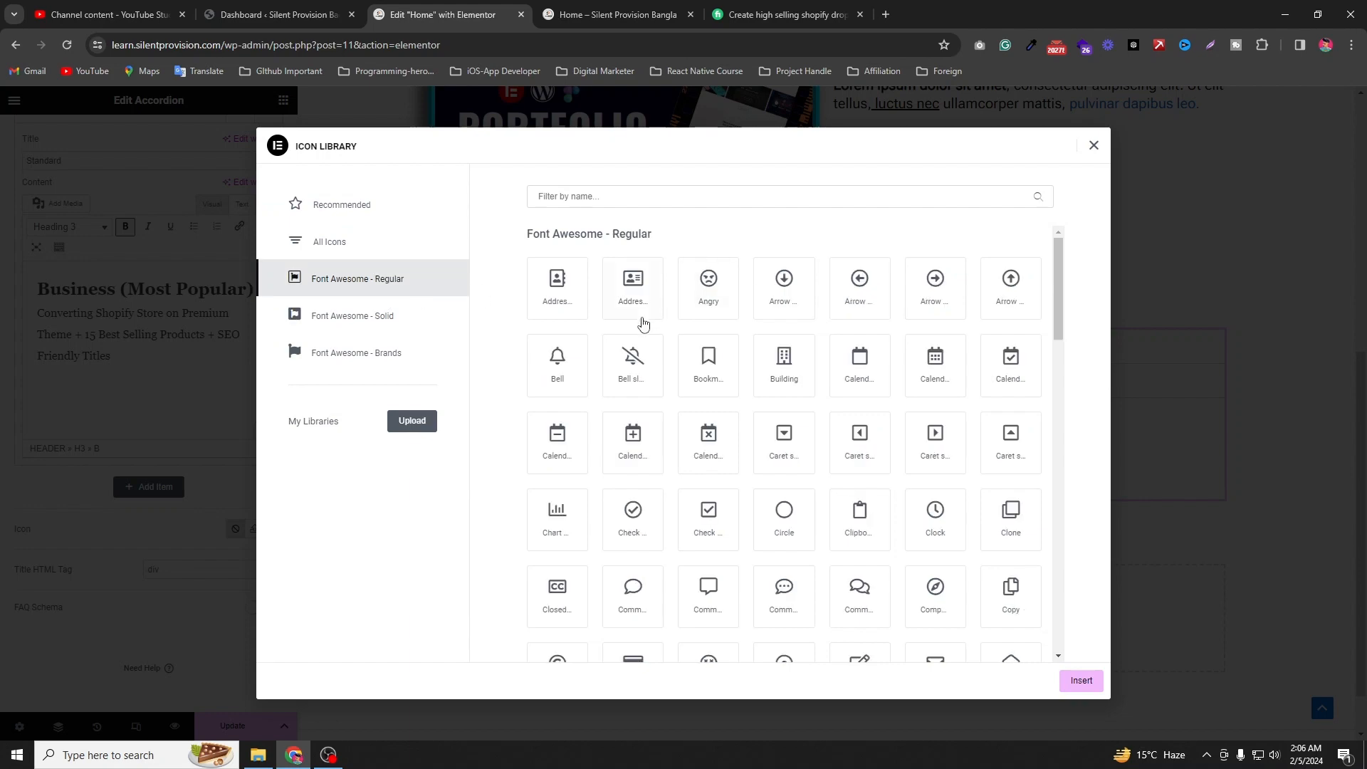
pyautogui.click(783, 281)
pyautogui.click(721, 301)
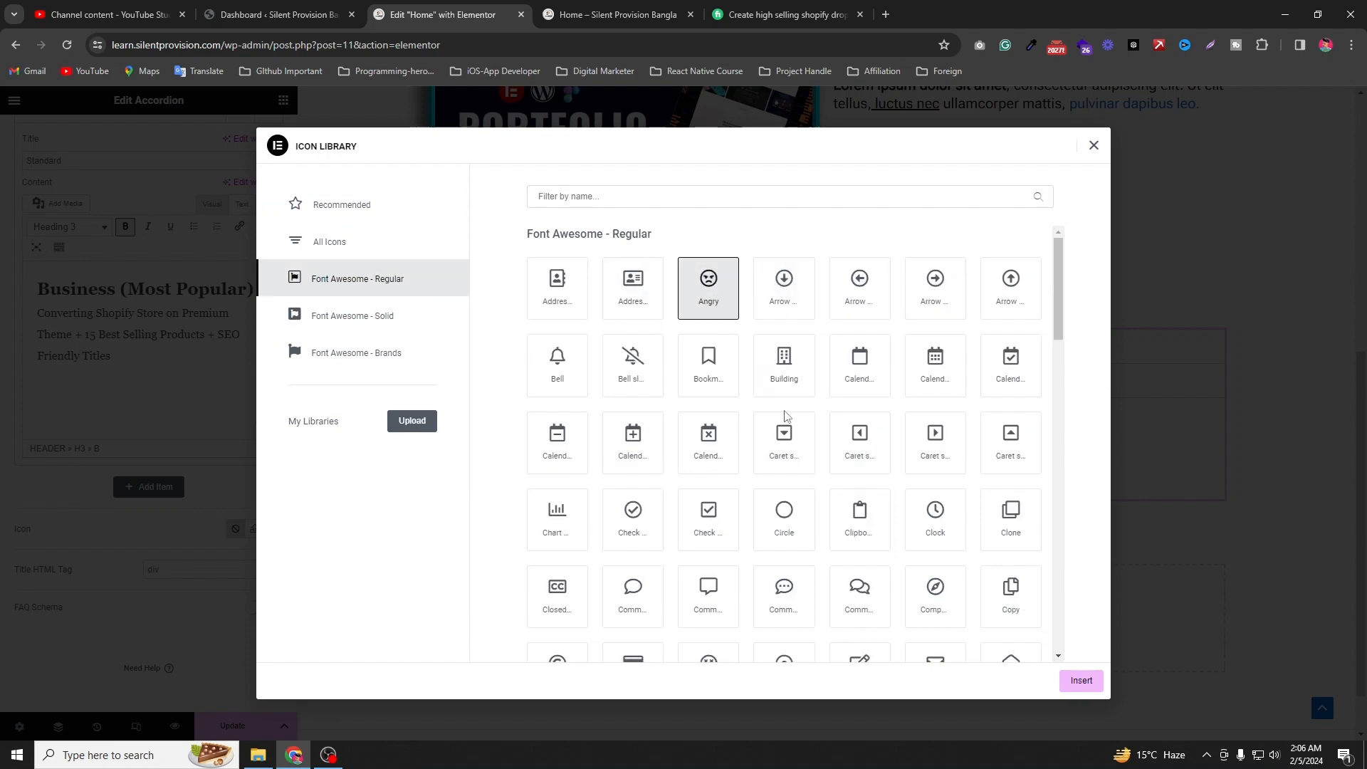
pyautogui.click(1081, 680)
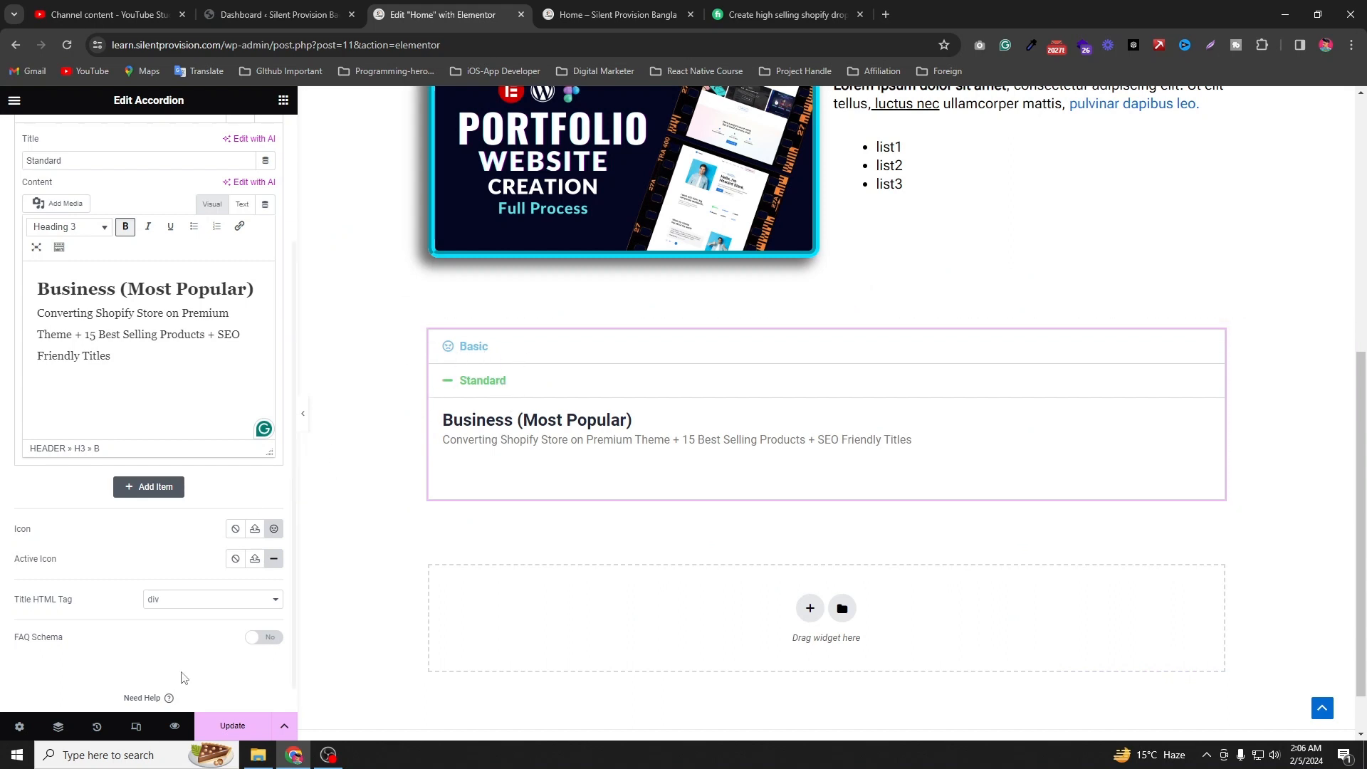
# Step: Expand the Basic item in the preview and replace the Active Icon with the Font Awesome - Regular bell slash icon
pyautogui.scroll(-1, 63, 541)
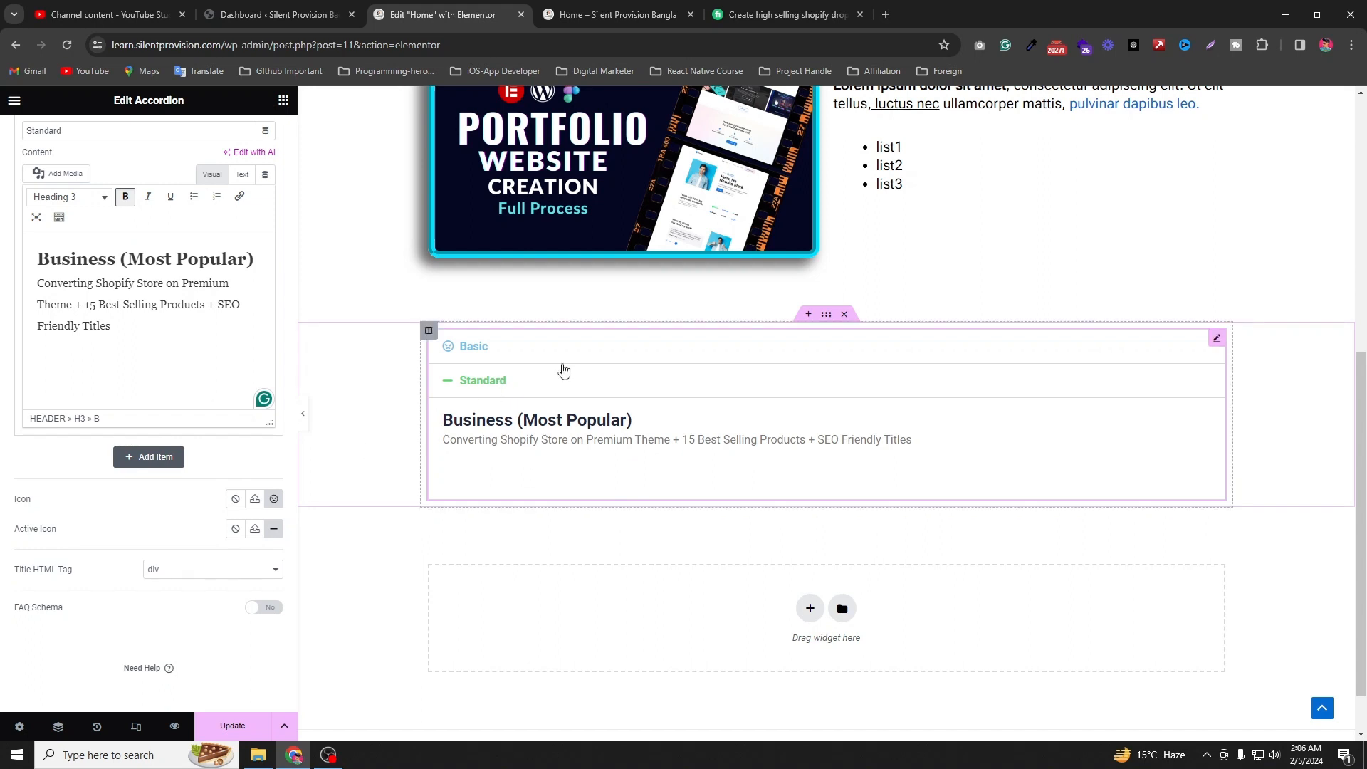
pyautogui.click(466, 351)
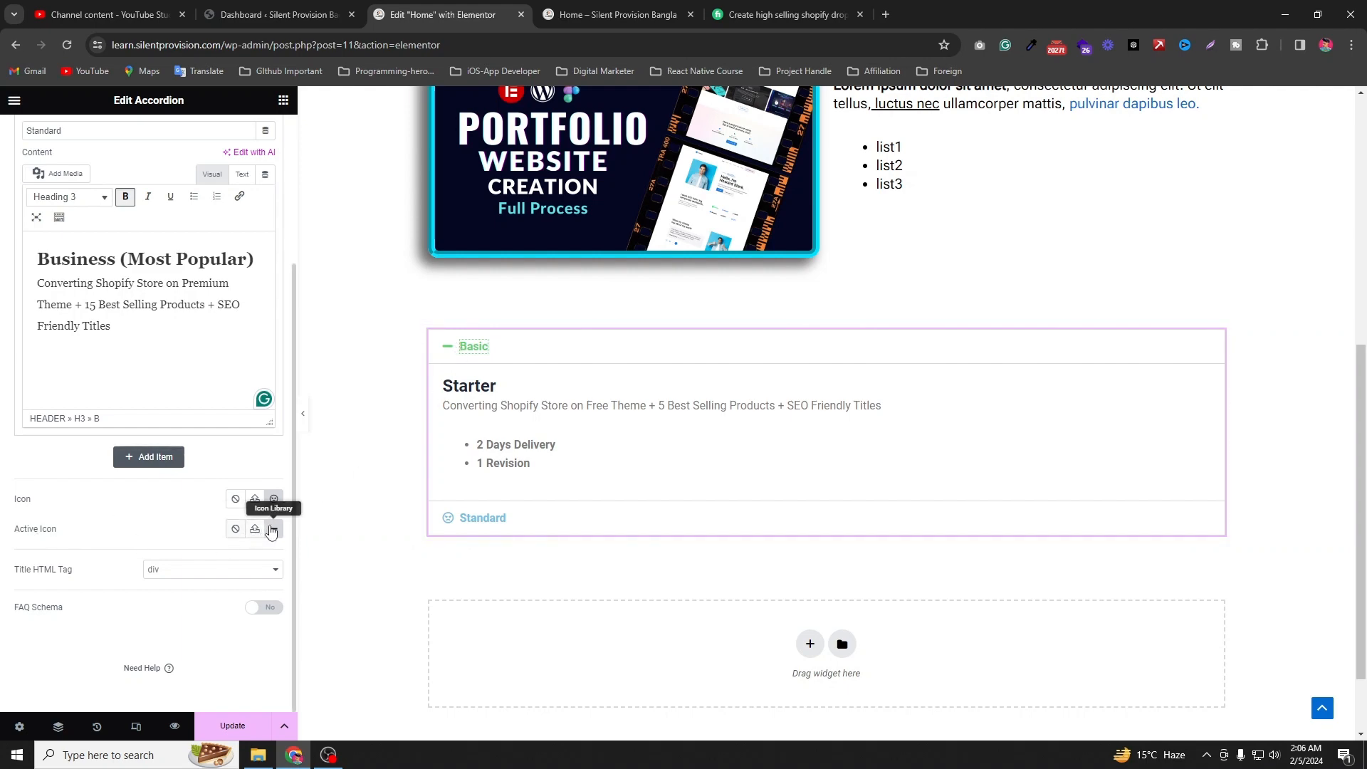
pyautogui.click(274, 528)
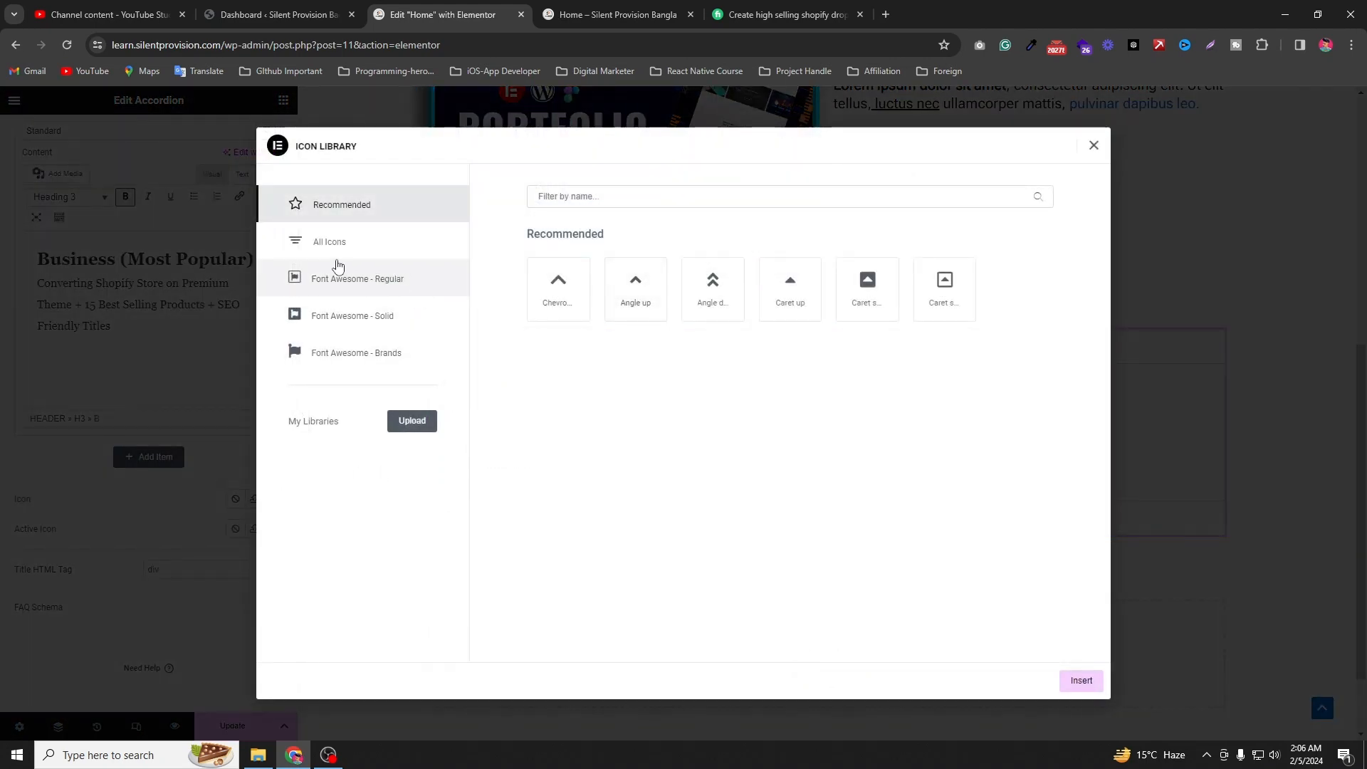
pyautogui.click(348, 282)
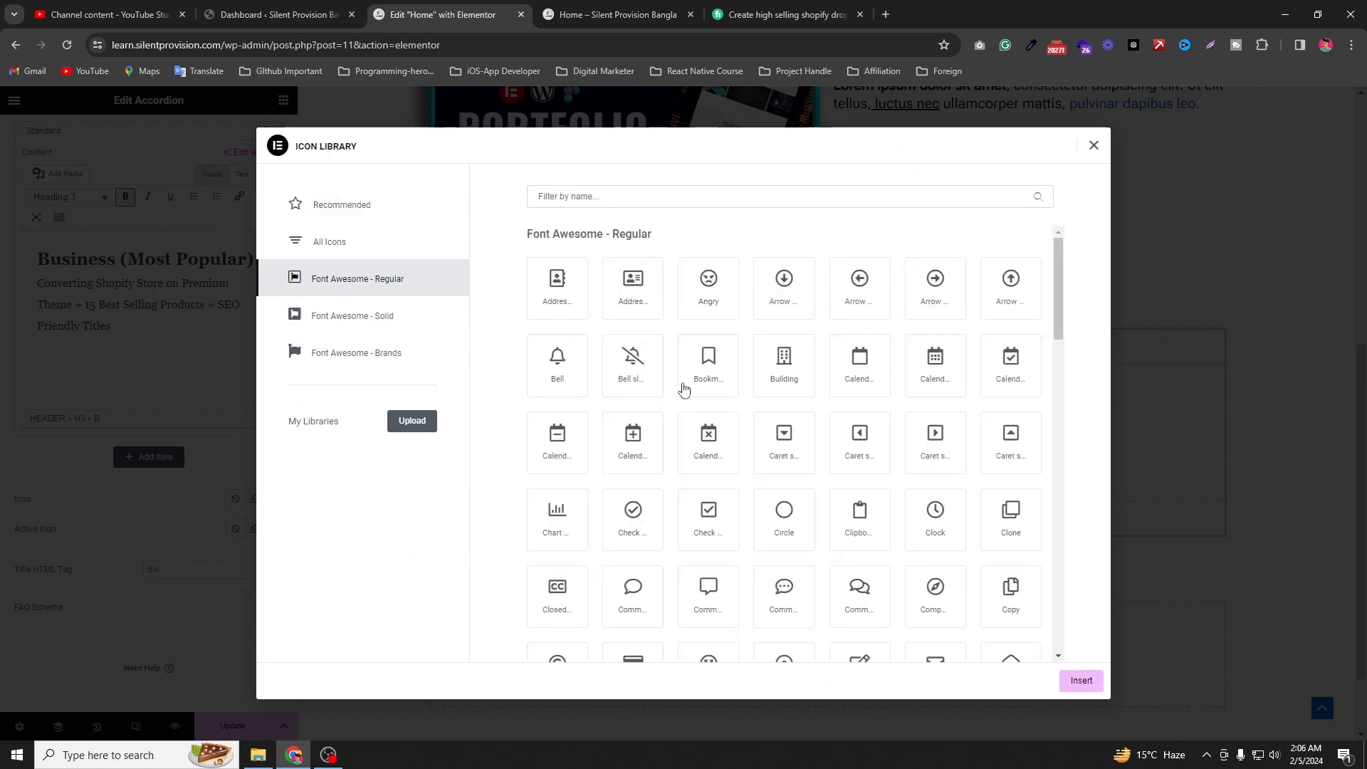
pyautogui.click(628, 366)
pyautogui.click(1082, 681)
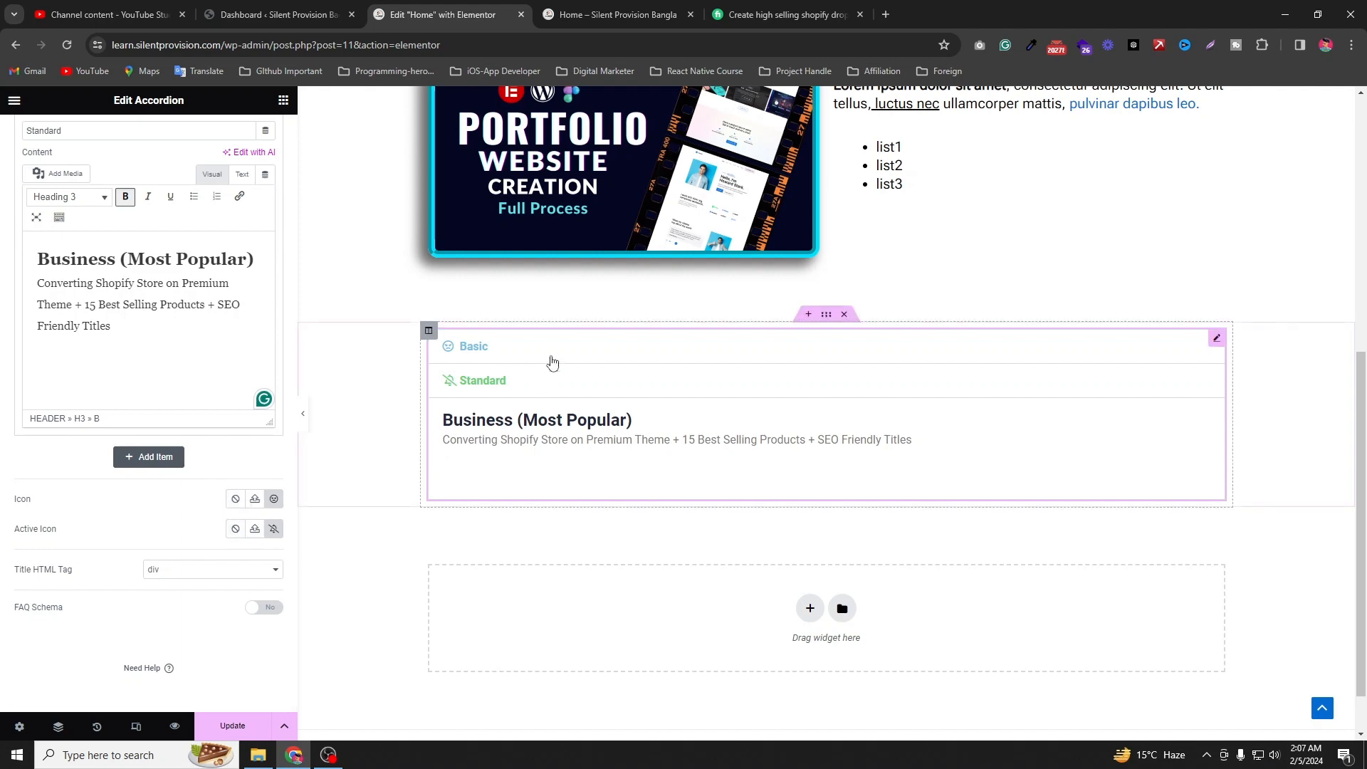
# Step: Switch the accordion's FAQ Schema option on and back off
pyautogui.click(263, 609)
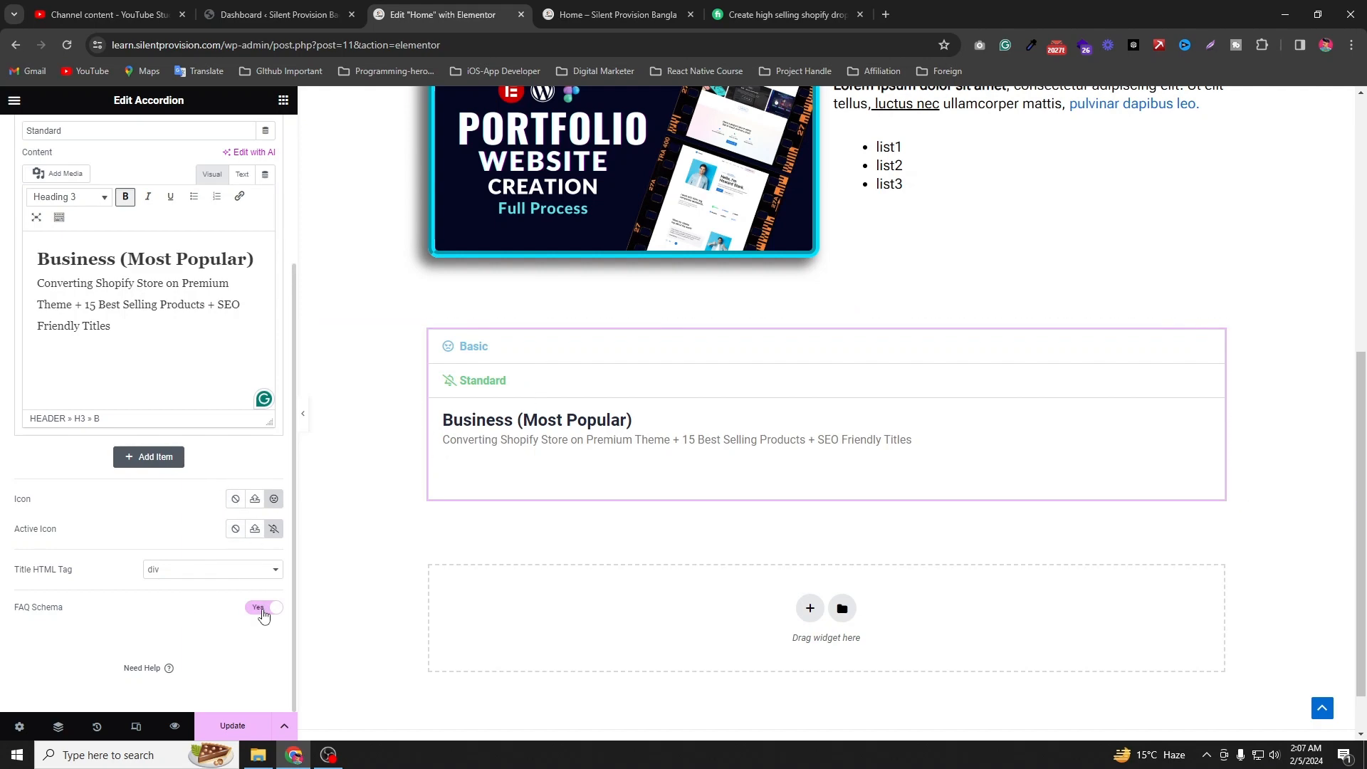
pyautogui.click(264, 615)
pyautogui.scroll(2, 184, 620)
pyautogui.scroll(-2, 183, 620)
pyautogui.scroll(5, 203, 119)
# Step: In the accordion's style settings, set the border width to 2 px and the border colour to black (#000000)
pyautogui.click(157, 133)
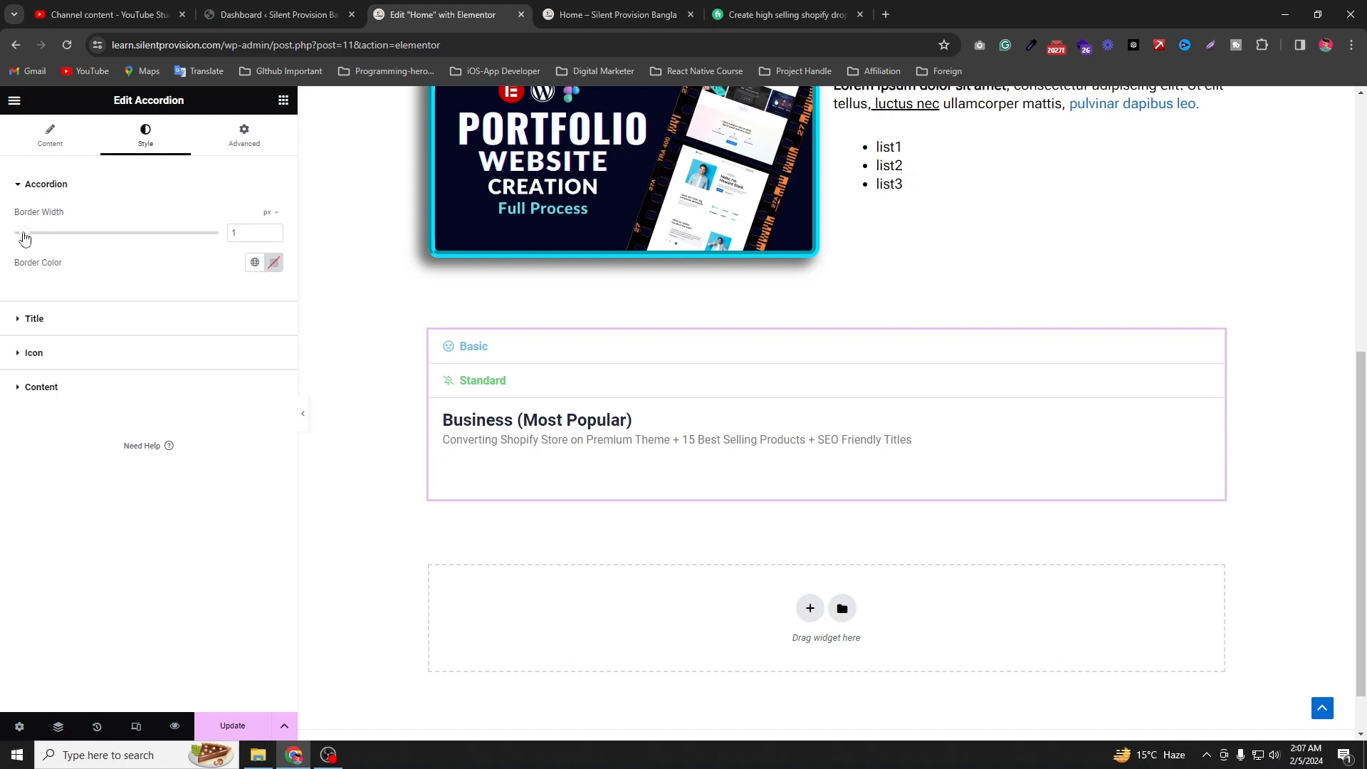
pyautogui.moveTo(25, 238); pyautogui.dragTo(39, 278)
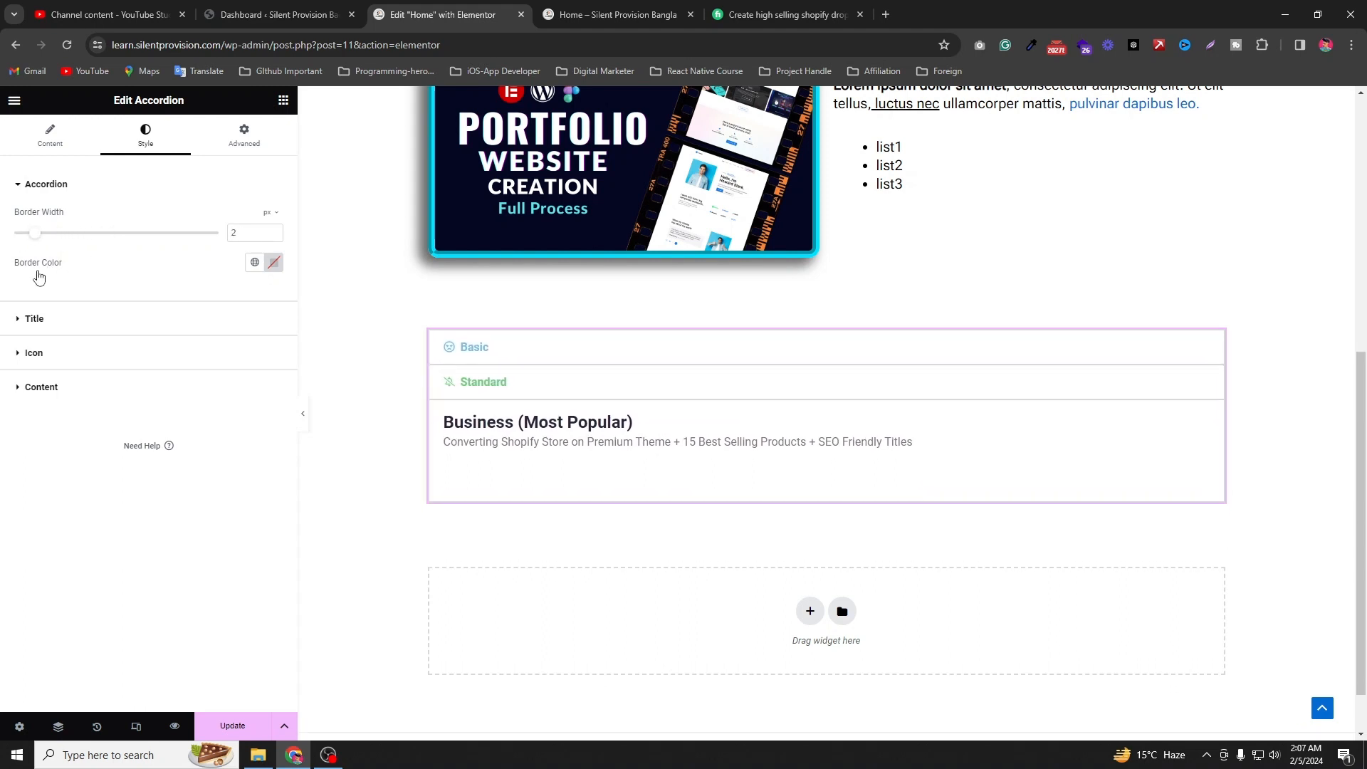
pyautogui.click(274, 263)
pyautogui.moveTo(306, 391); pyautogui.dragTo(137, 458)
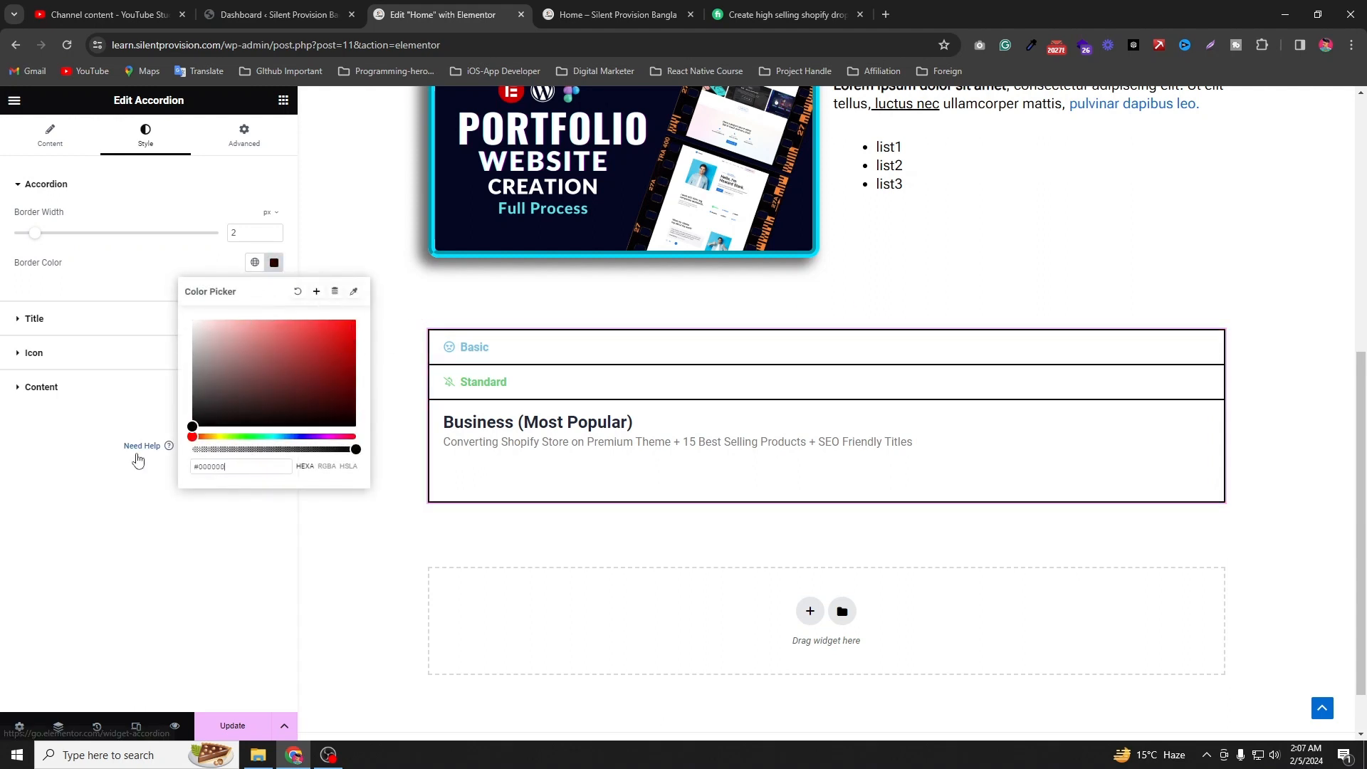
pyautogui.moveTo(232, 359); pyautogui.dragTo(189, 431)
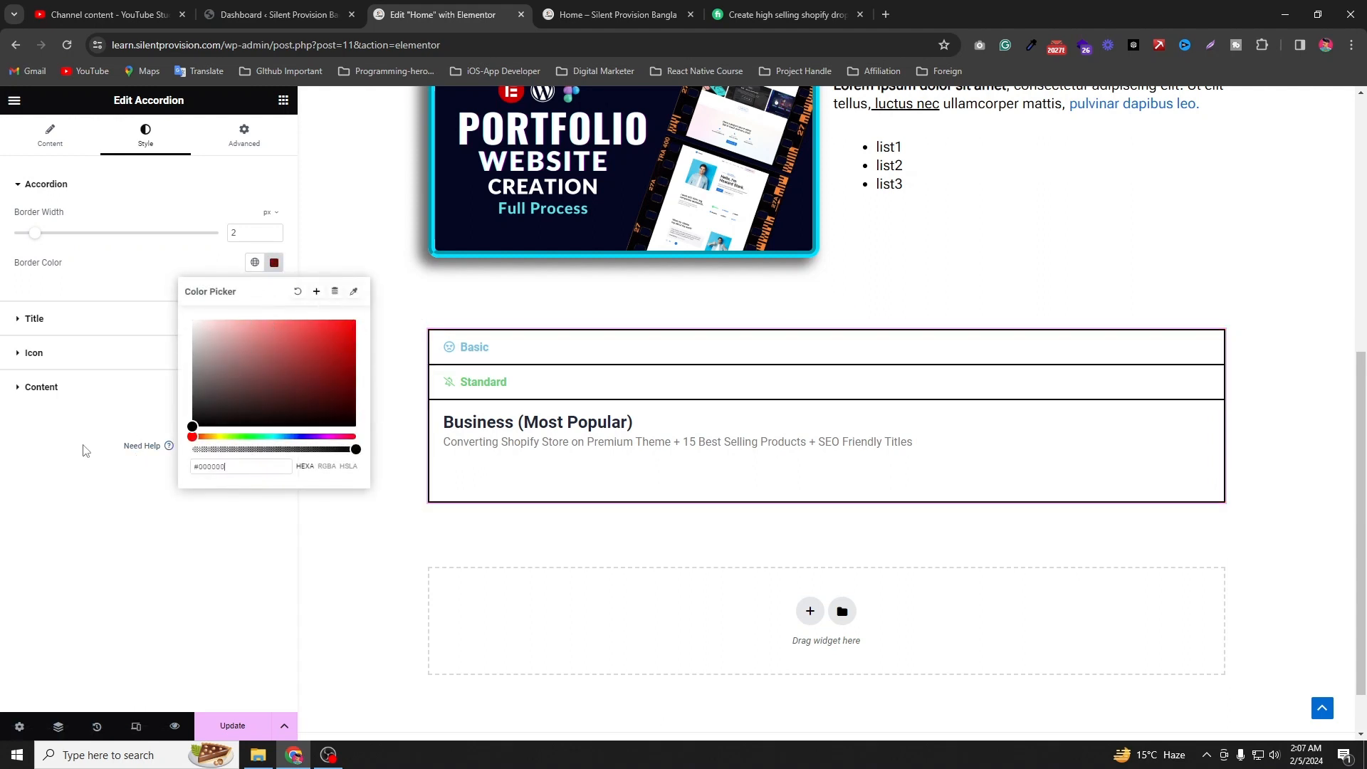
pyautogui.click(101, 446)
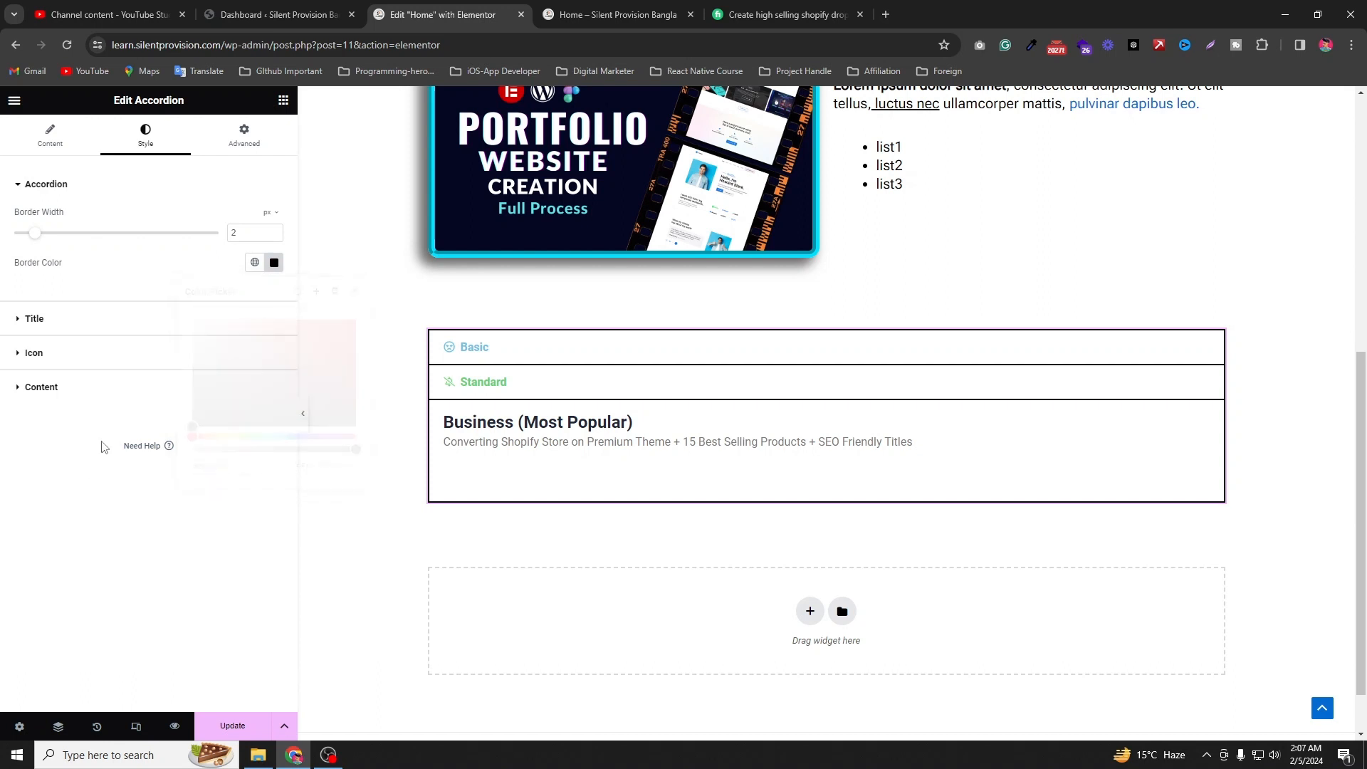
# Step: Set the accordion titles' background to black and their text colour to white (#FFFFFF)
pyautogui.click(25, 322)
pyautogui.click(275, 252)
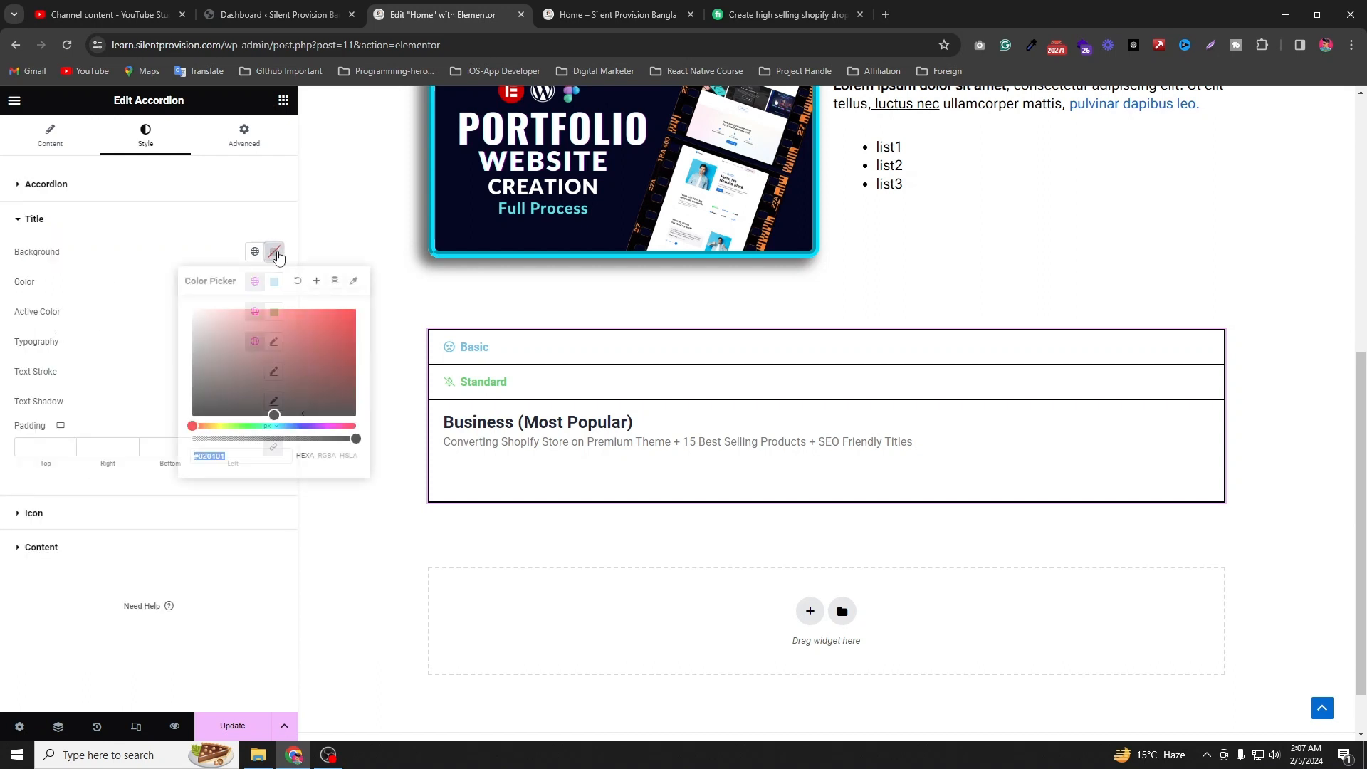
pyautogui.moveTo(313, 363); pyautogui.dragTo(183, 516)
pyautogui.click(234, 611)
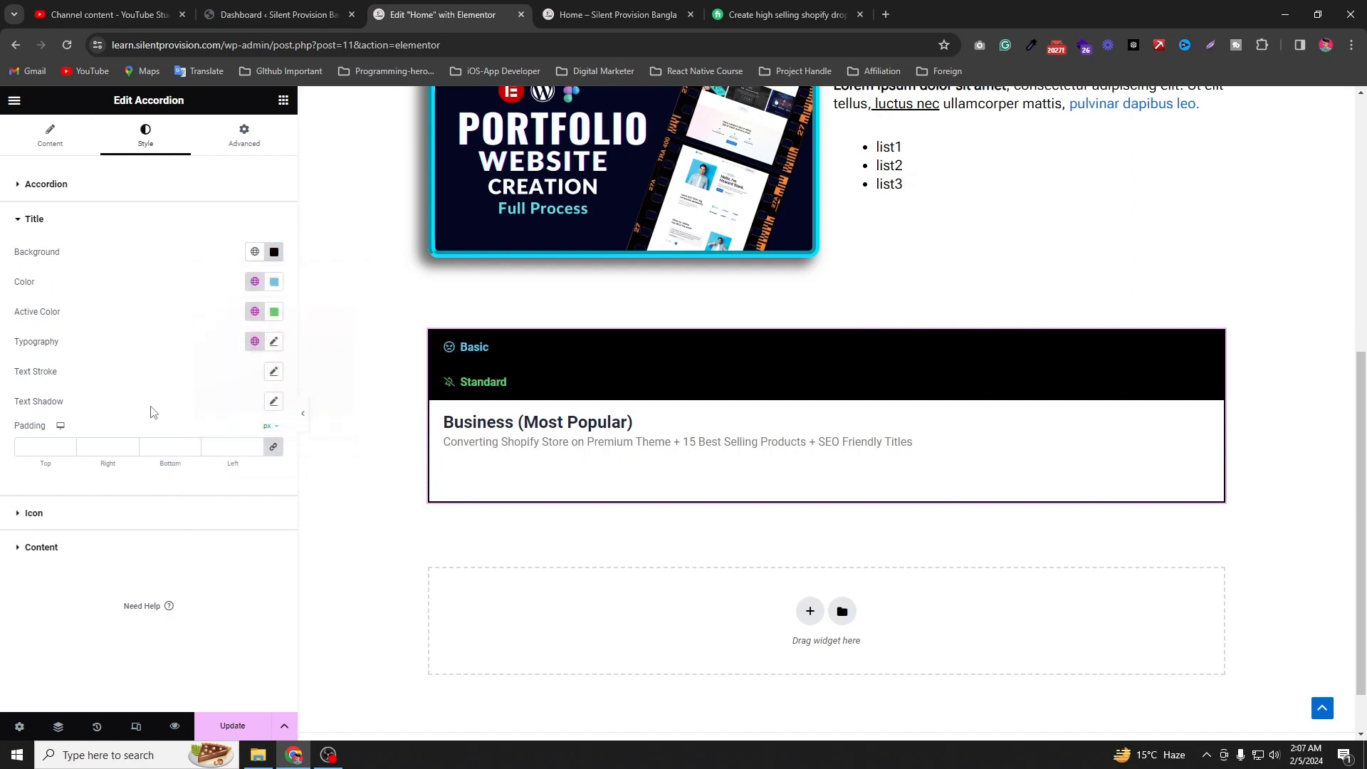
pyautogui.click(274, 281)
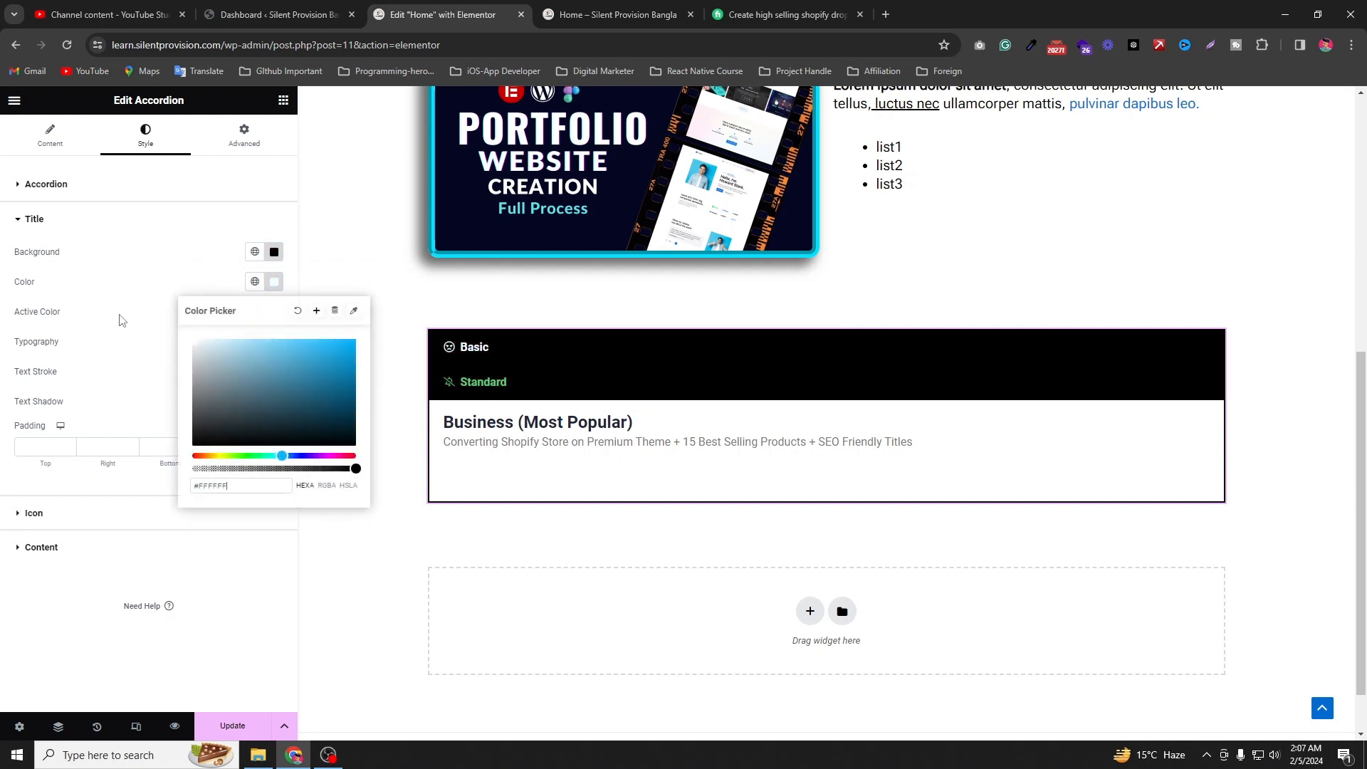
pyautogui.click(20, 311)
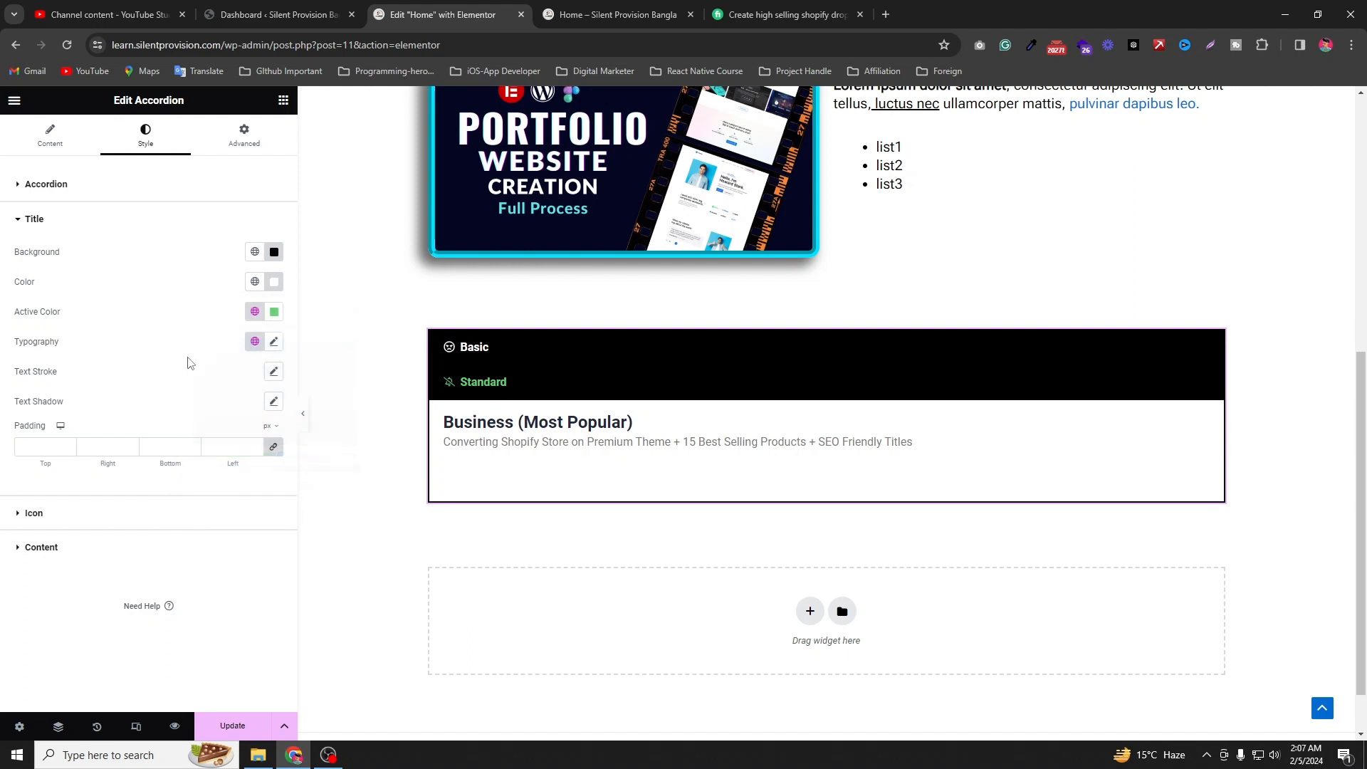
# Step: Try a blue global theme colour as the titles' Active Color
pyautogui.click(255, 318)
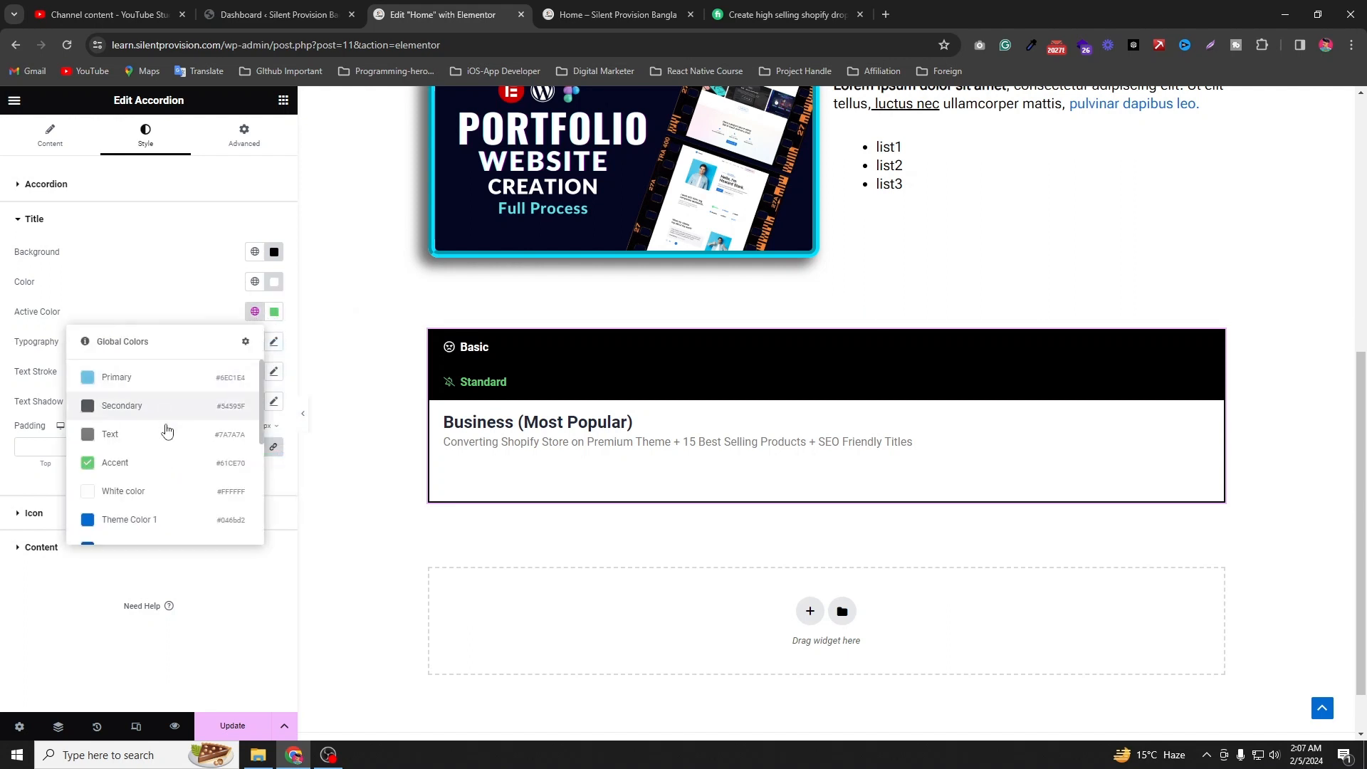
pyautogui.scroll(-2, 168, 430)
pyautogui.click(187, 464)
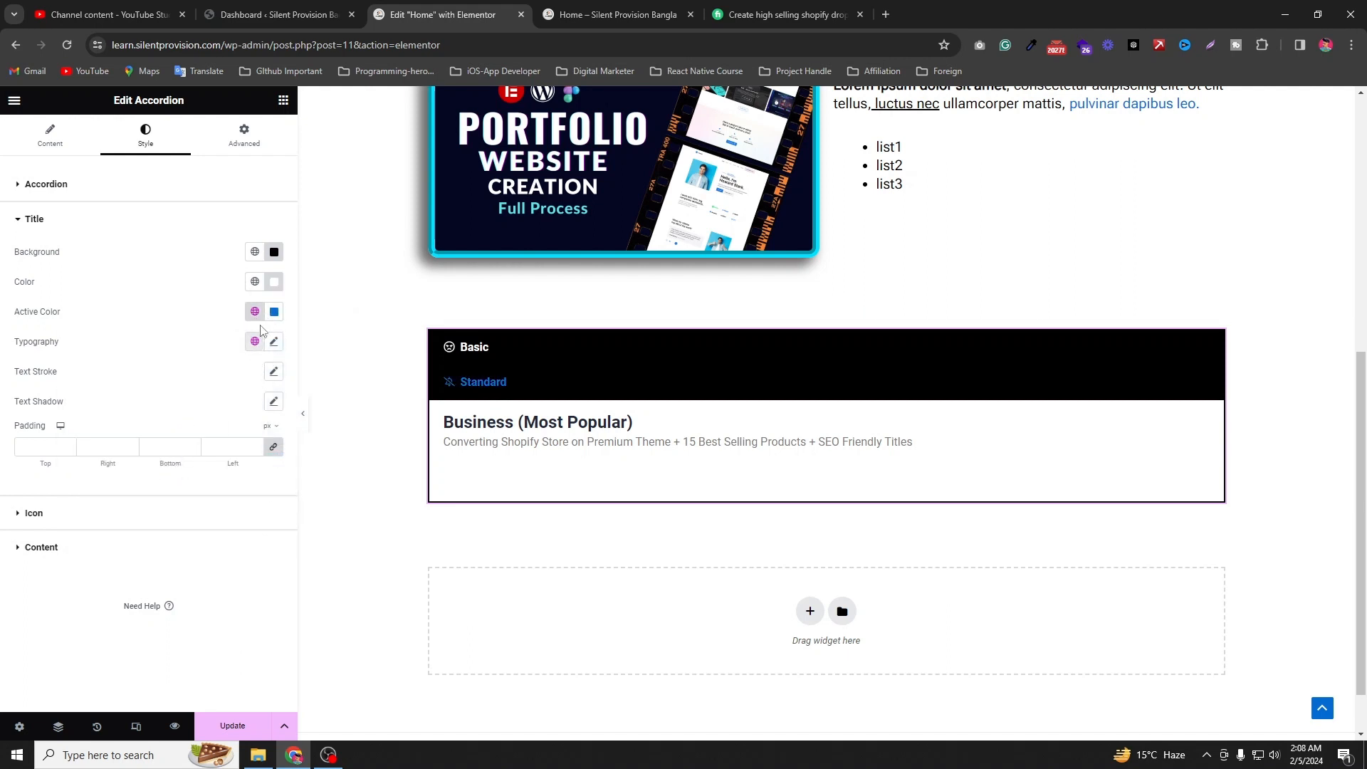
# Step: Give the titles a custom bright yellow Active Color
pyautogui.click(274, 311)
pyautogui.click(217, 485)
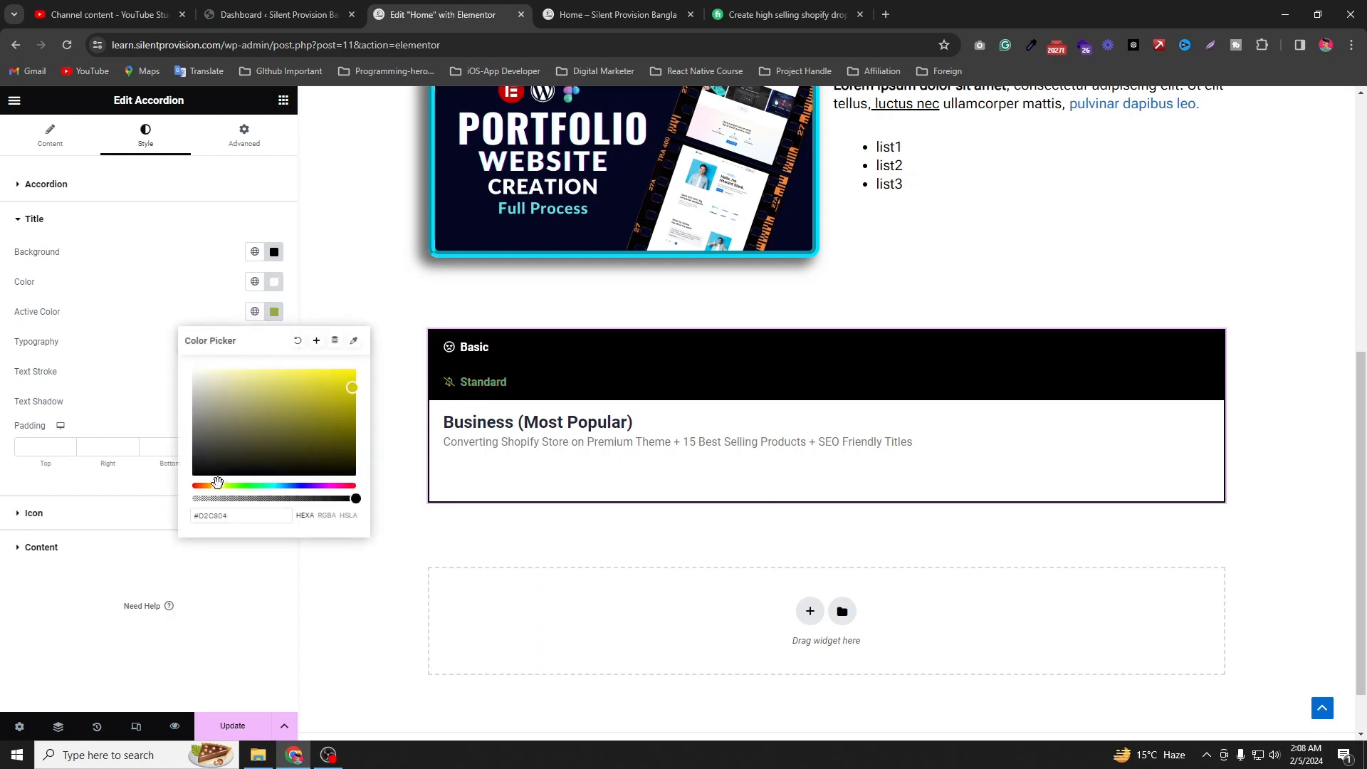
pyautogui.click(238, 430)
pyautogui.click(229, 462)
pyautogui.click(355, 369)
pyautogui.click(260, 630)
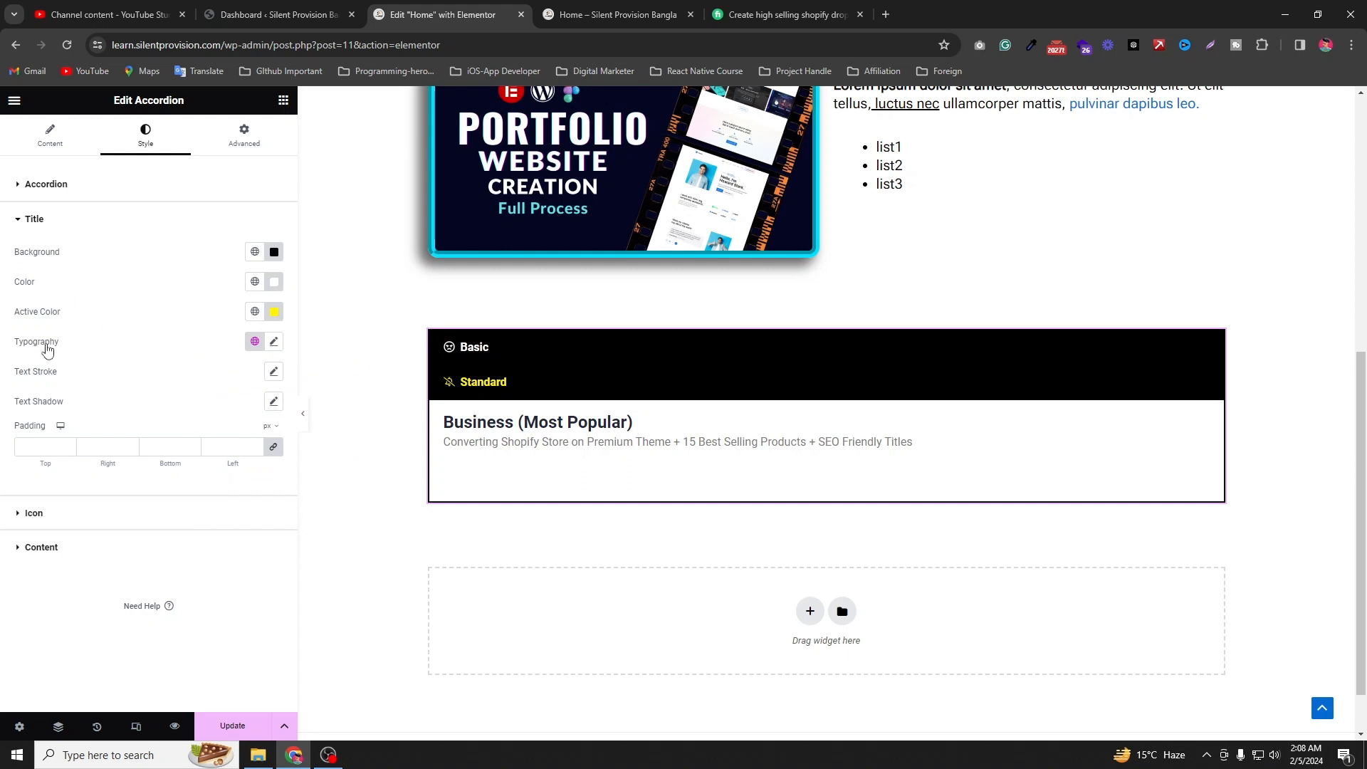
# Step: Adjust the font size in the titles' typography settings, trying 24 px and 20 px
pyautogui.click(273, 341)
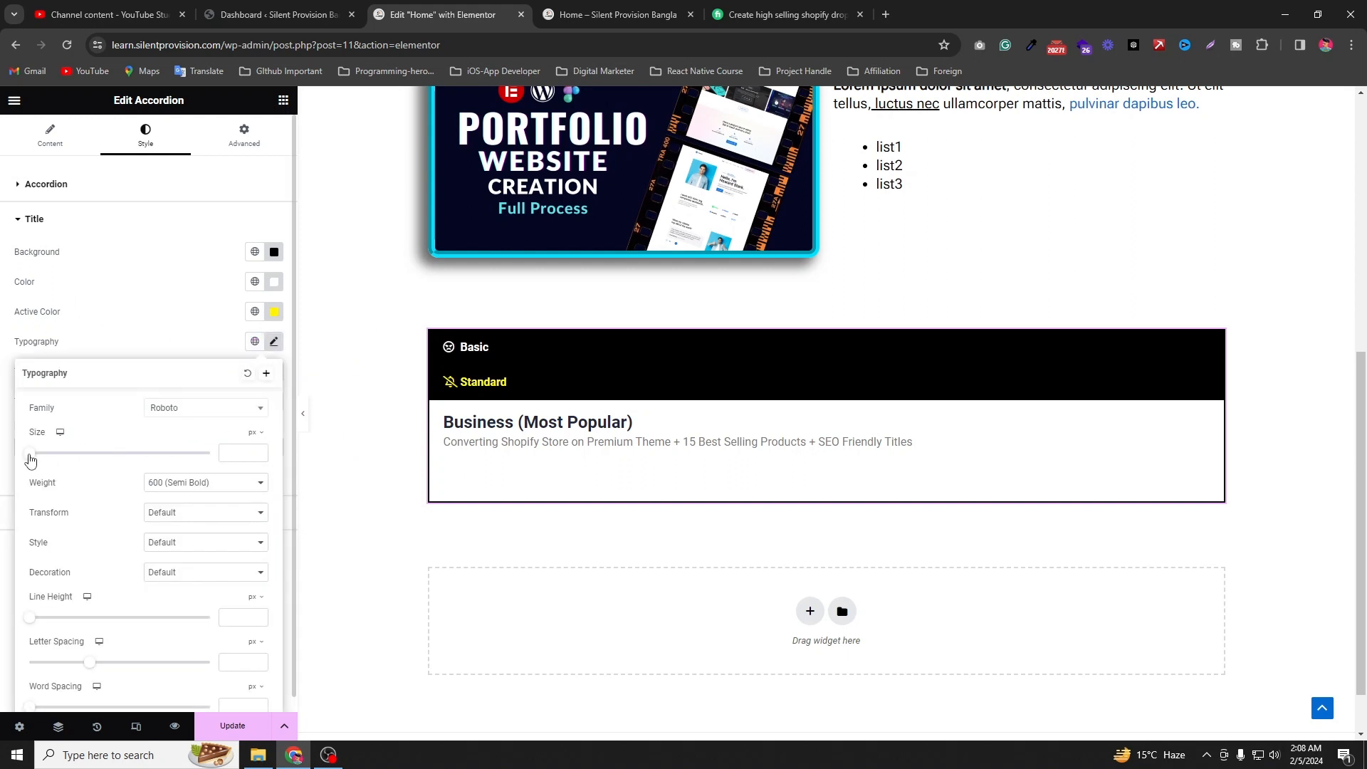
pyautogui.moveTo(30, 459); pyautogui.dragTo(50, 456)
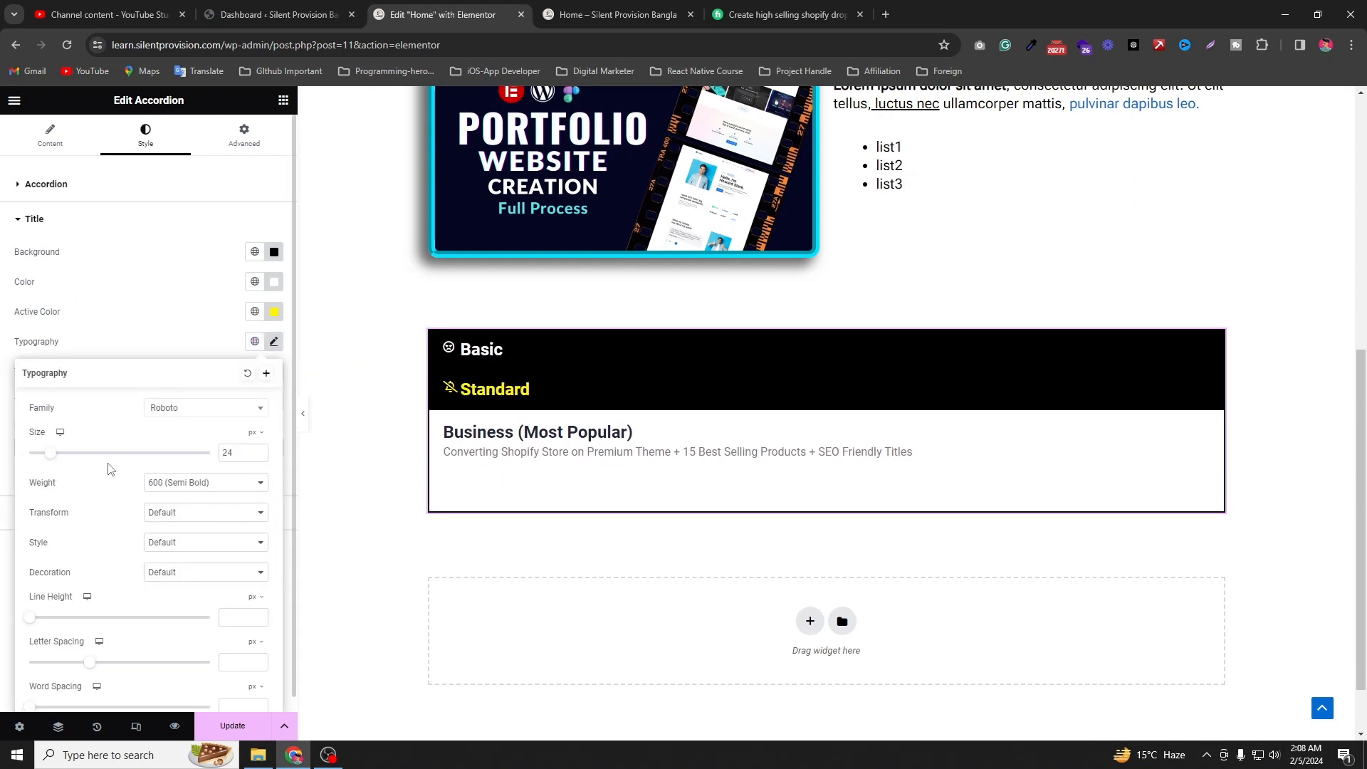
pyautogui.write('20')
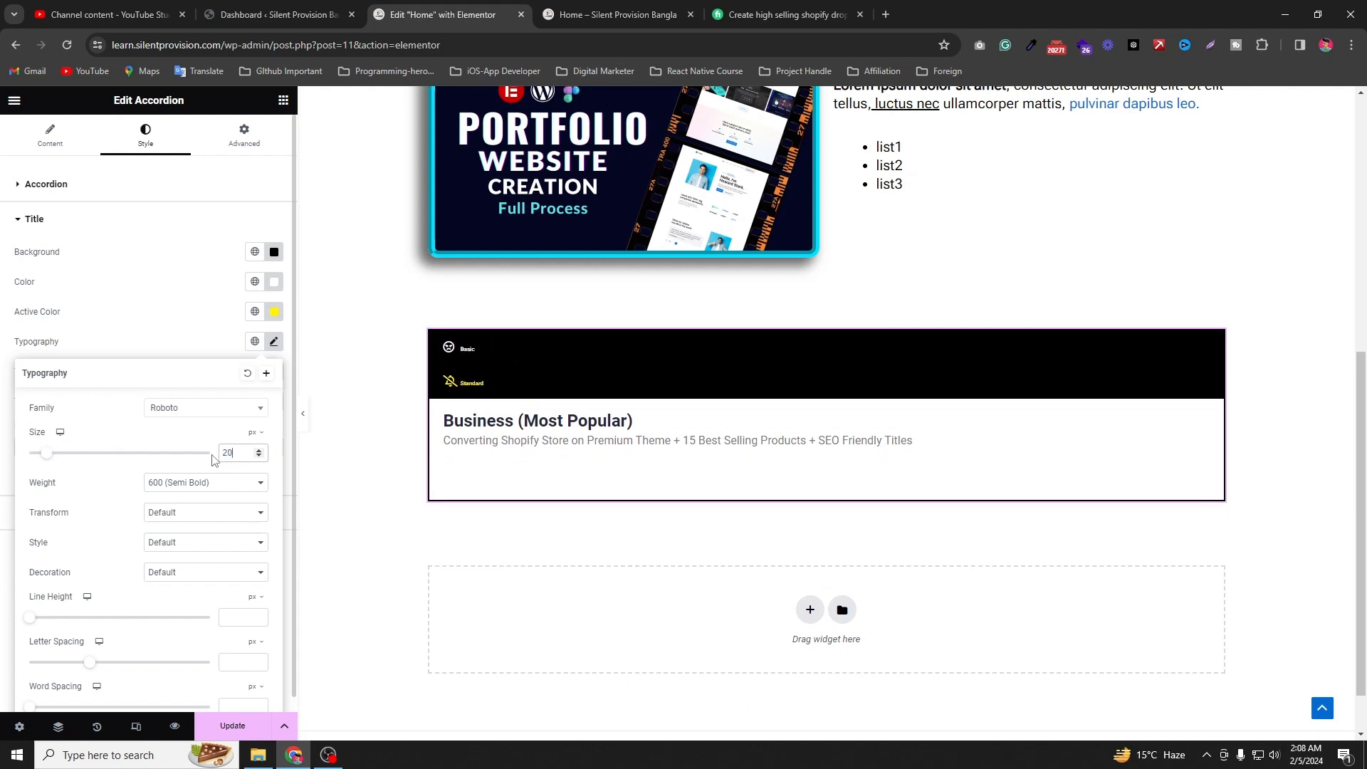
pyautogui.press('Down')
pyautogui.press('Down')
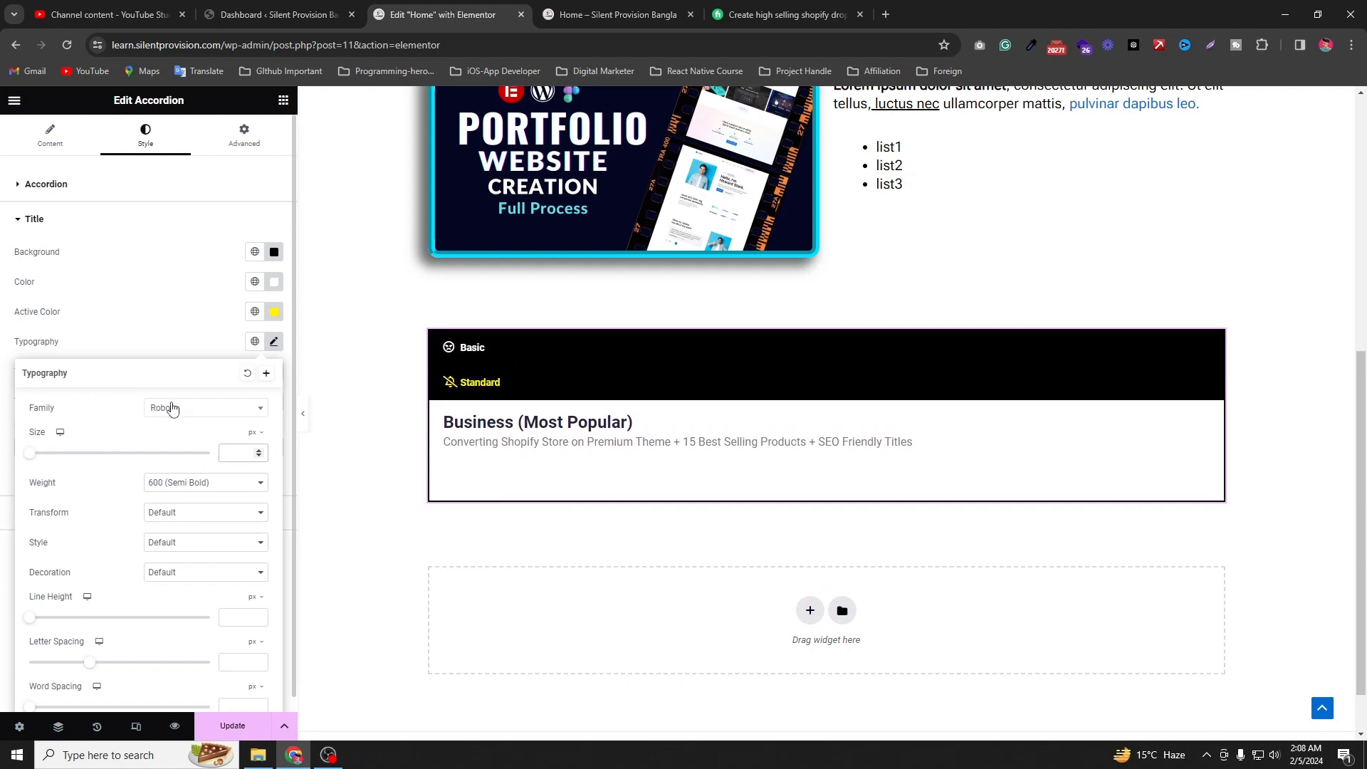
pyautogui.click(2, 470)
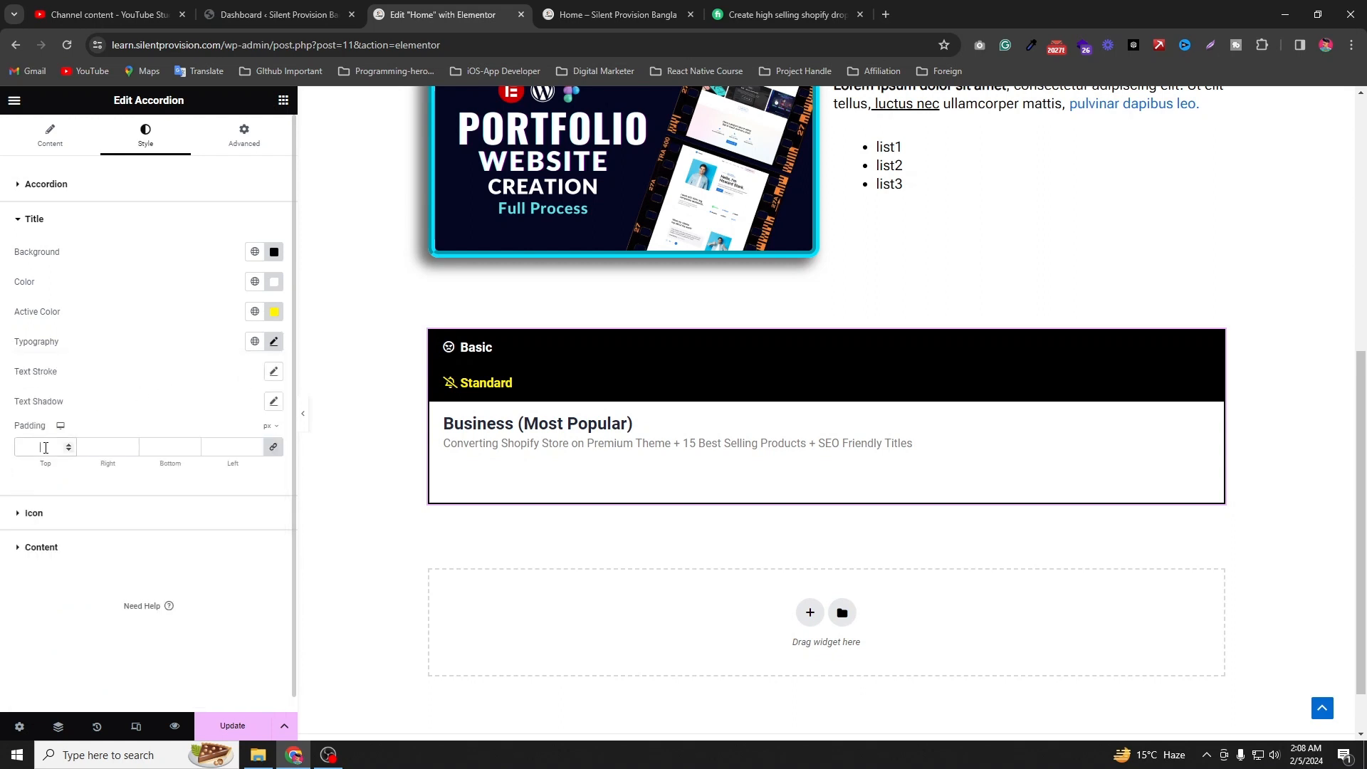
# Step: Try title paddings of 25 px and 0, and settle on 10 px for all four sides
pyautogui.write('25')
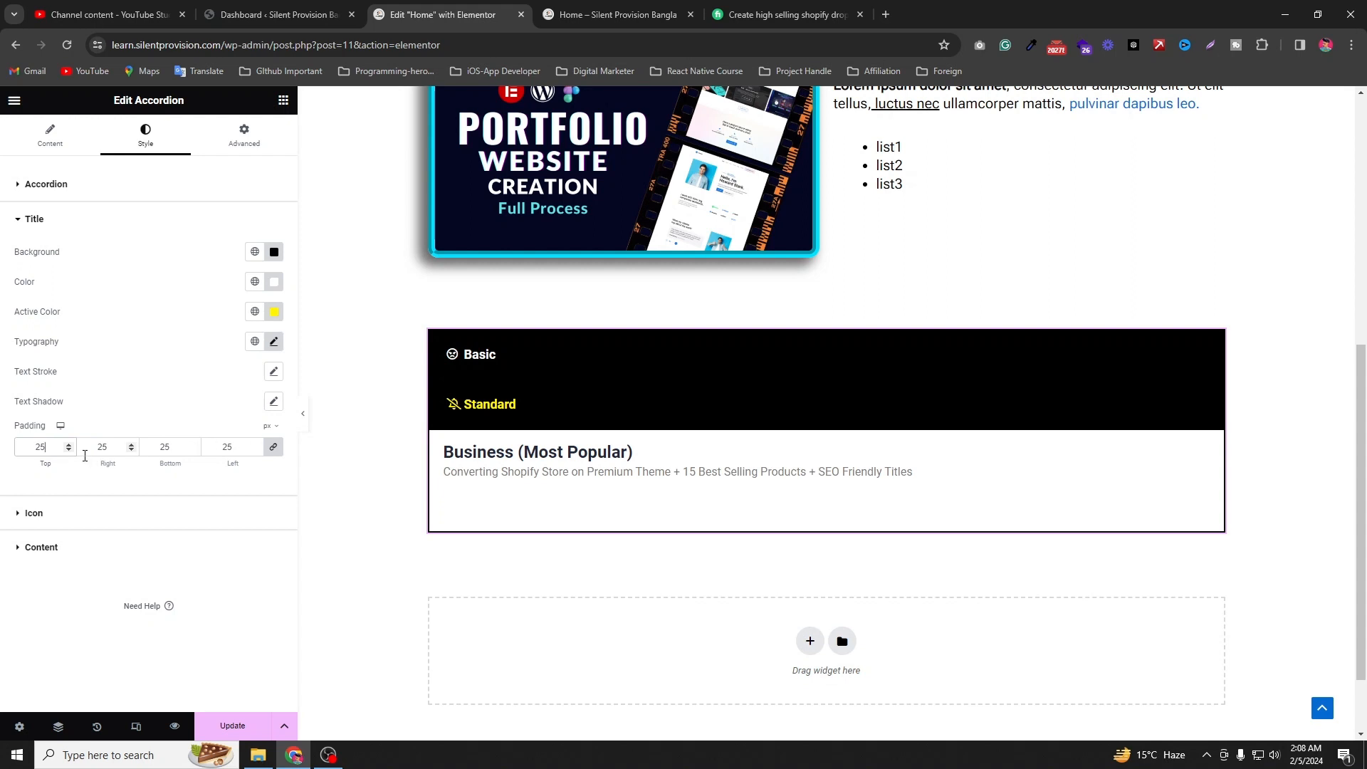
pyautogui.press('BackSpace')
pyautogui.press('BackSpace')
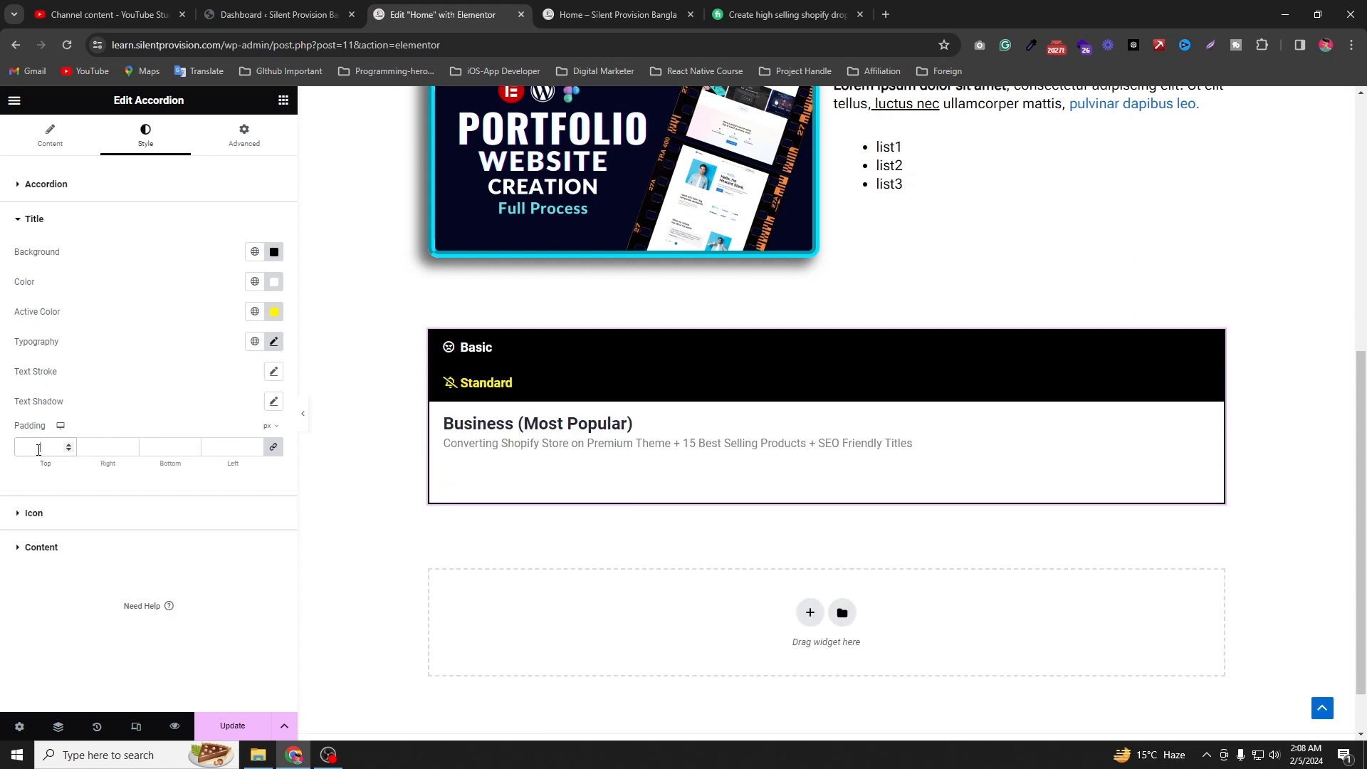
pyautogui.write('0')
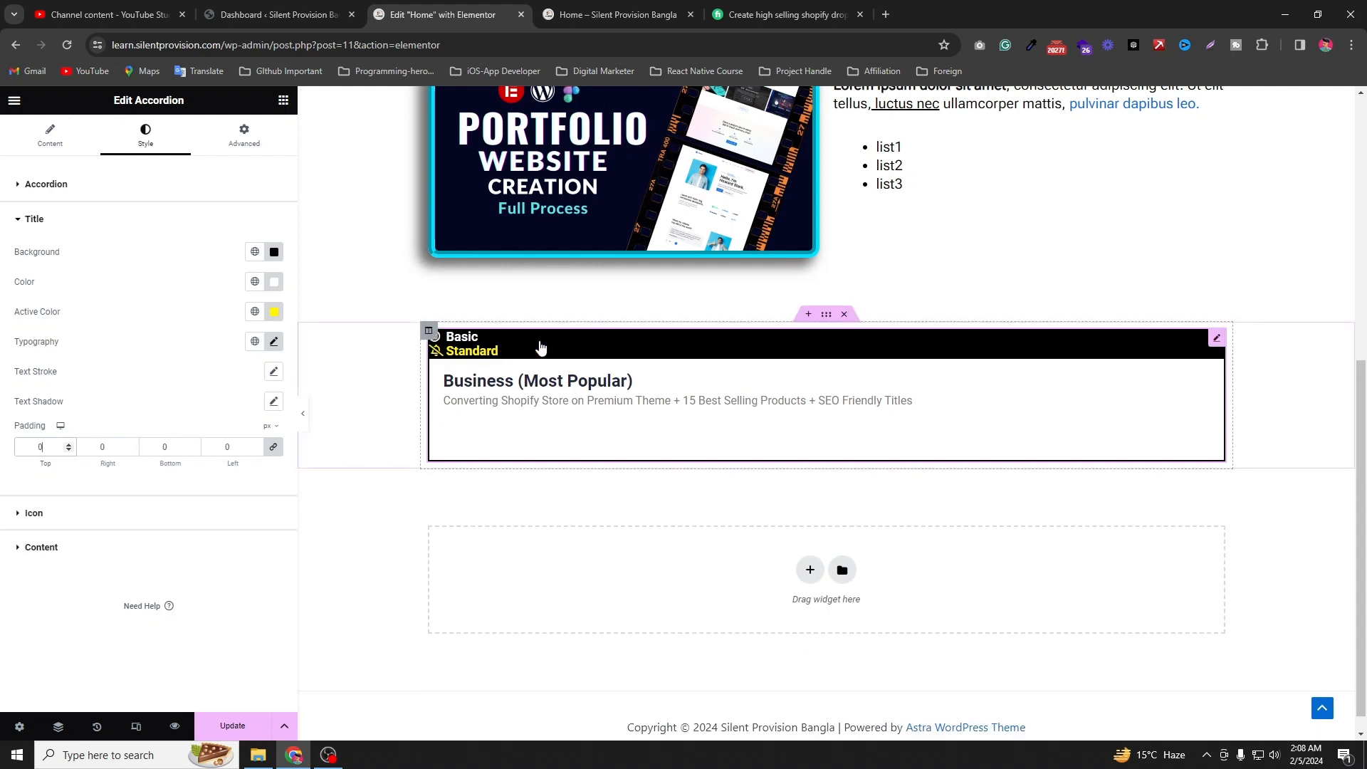
pyautogui.write('1')
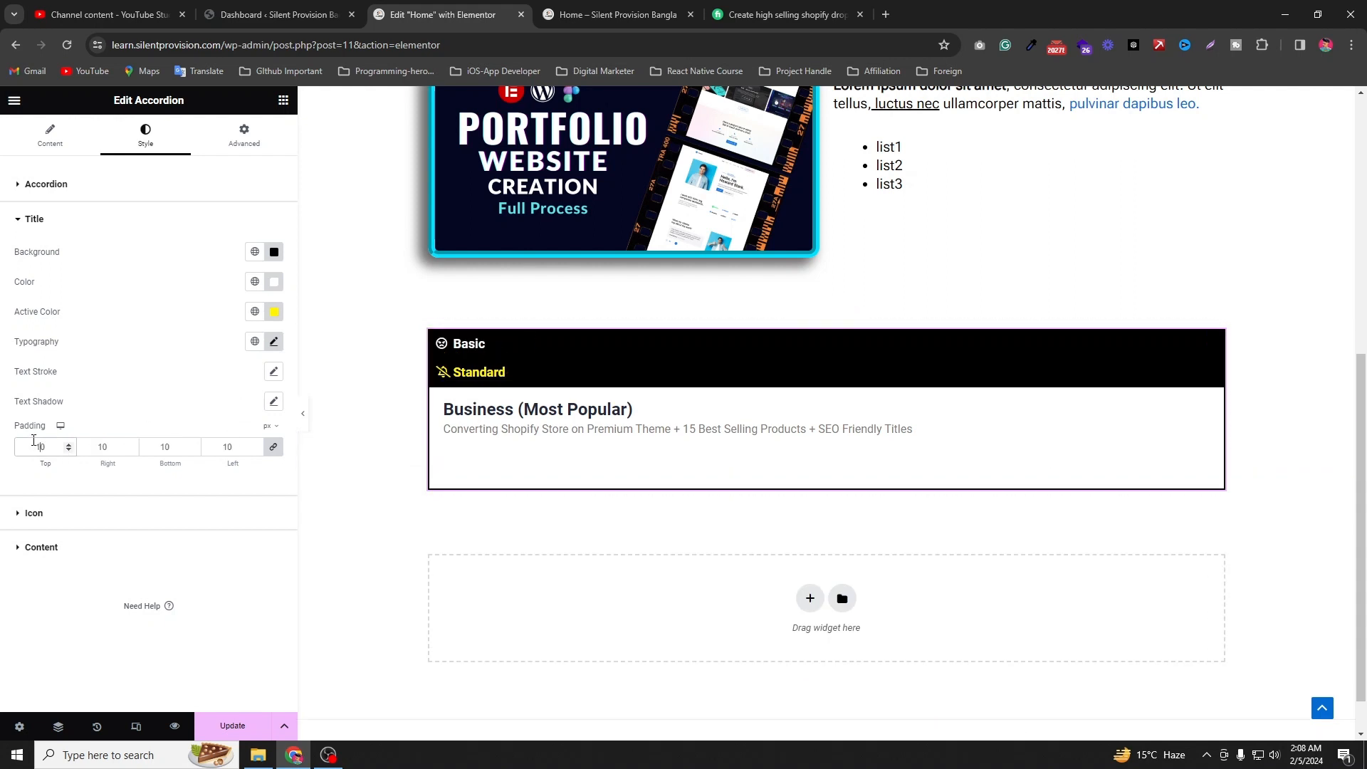
# Step: Try aligning the accordion icons to the right of the titles and return them to the left
pyautogui.click(34, 513)
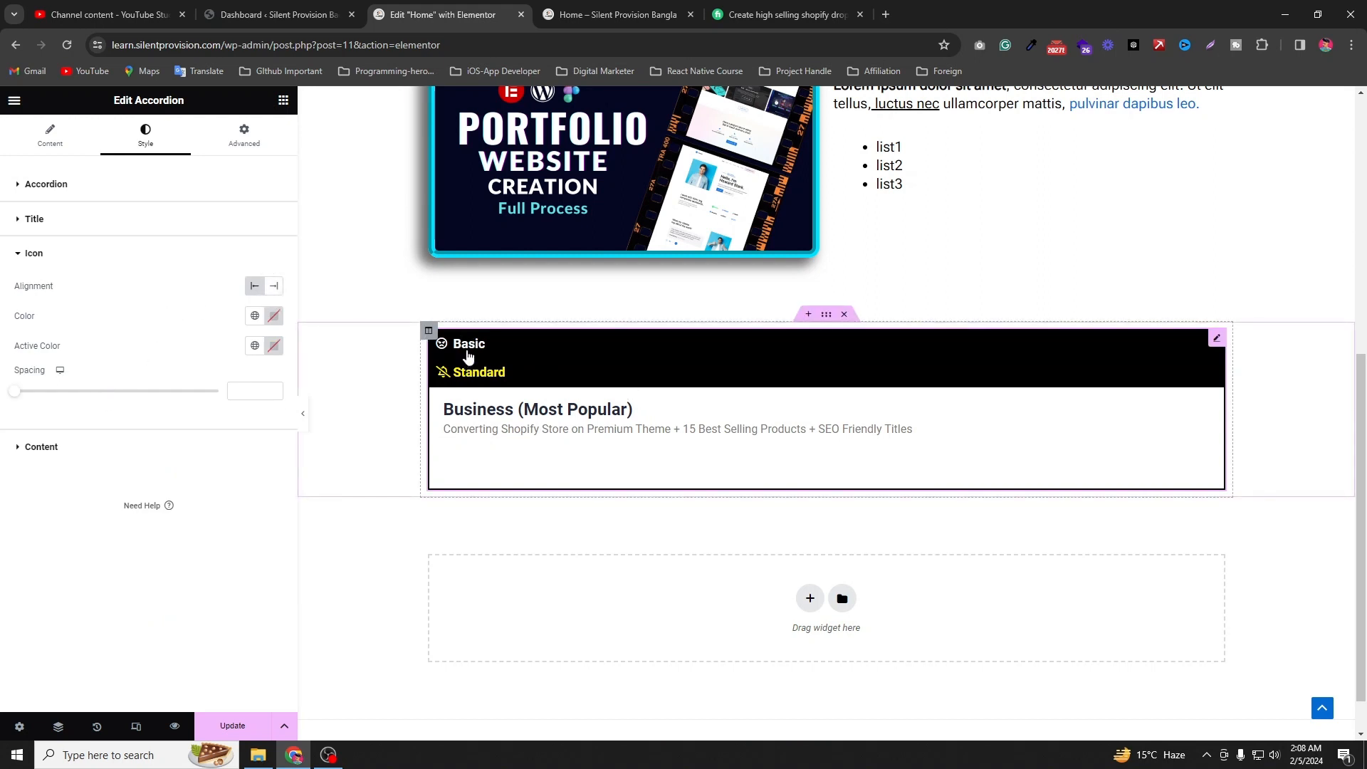
pyautogui.click(276, 288)
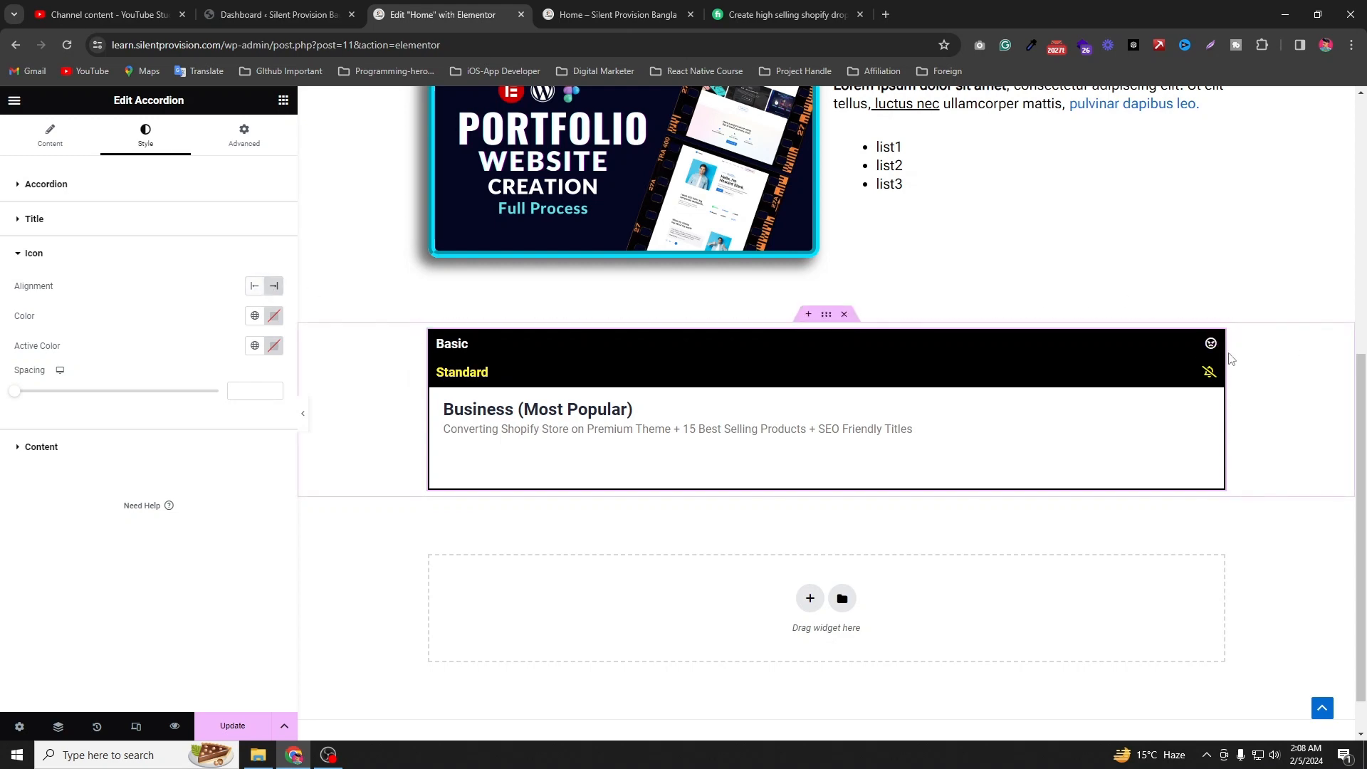
pyautogui.click(254, 285)
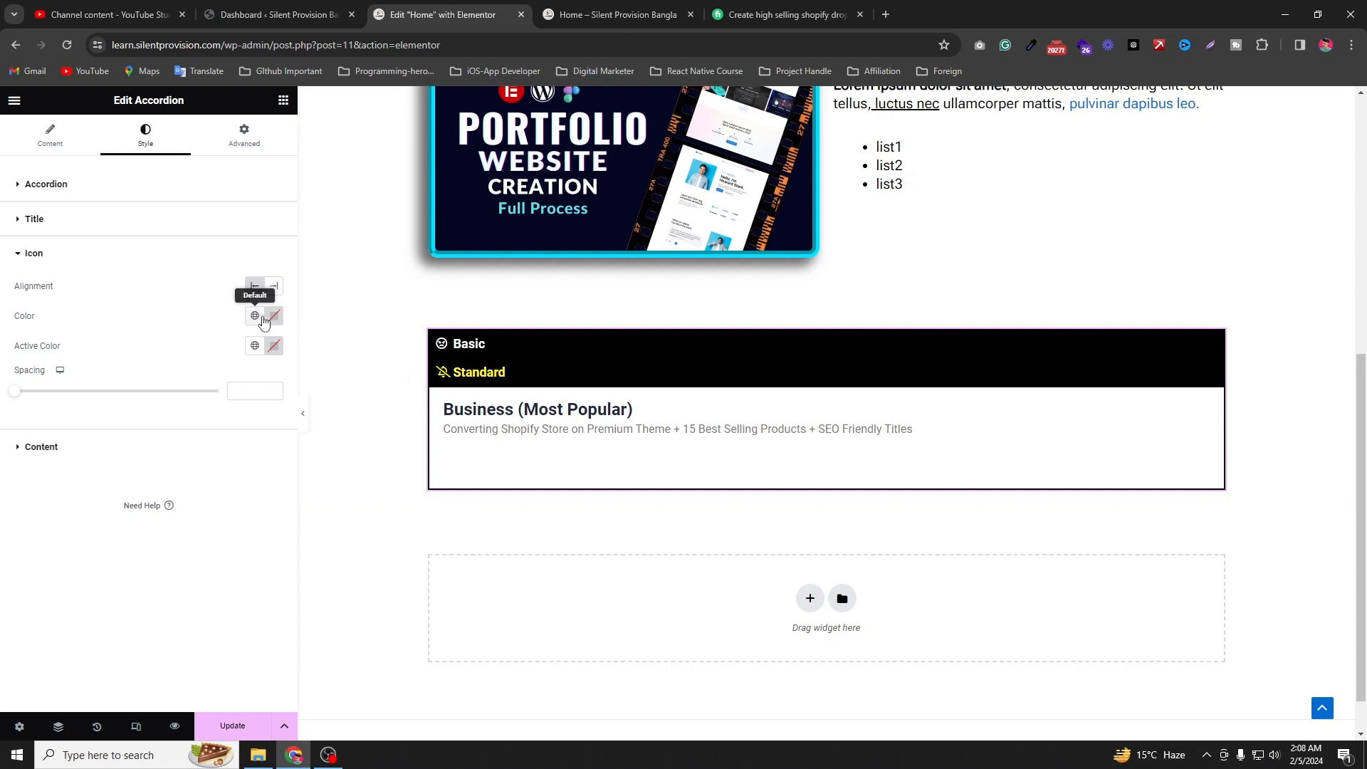
# Step: Set the accordion icons' normal colour to red (#FF2D2D)
pyautogui.click(274, 316)
pyautogui.click(268, 399)
pyautogui.moveTo(268, 400); pyautogui.dragTo(328, 338)
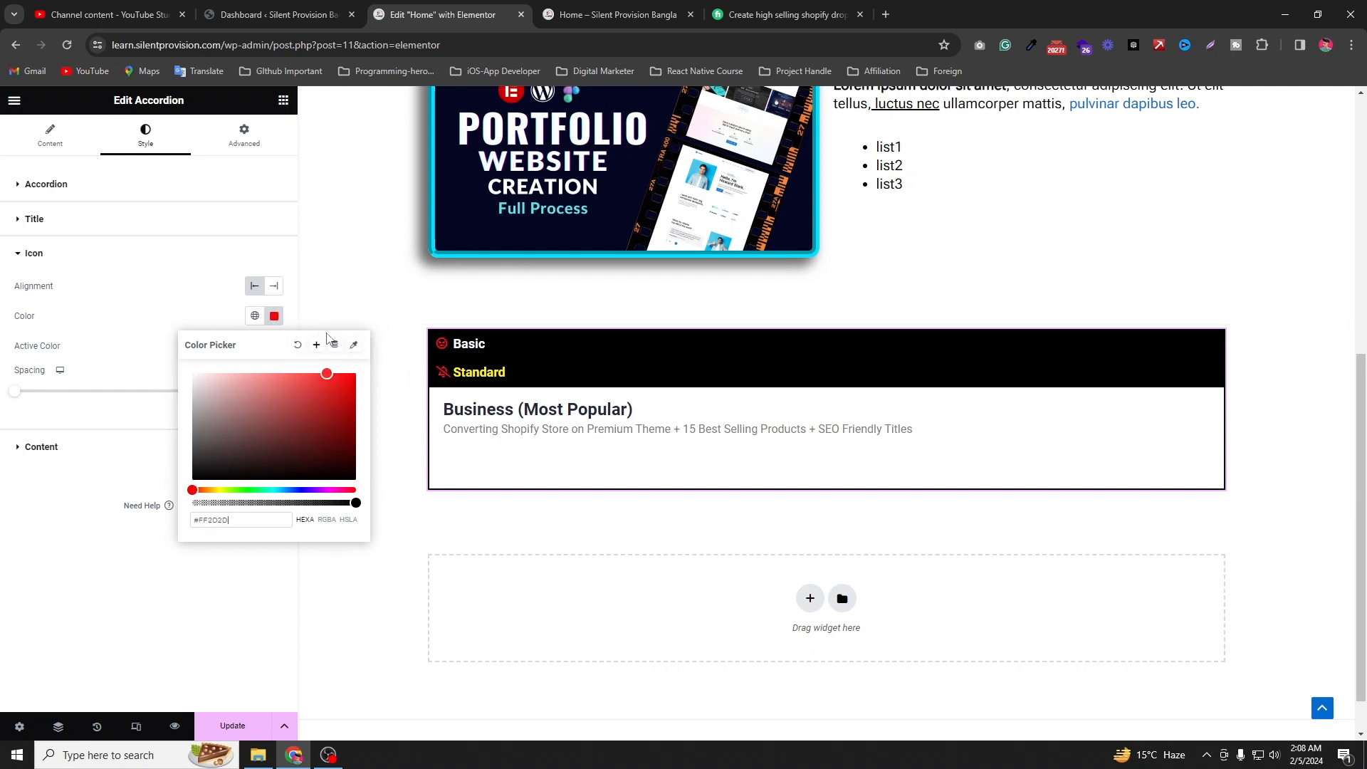
pyautogui.click(10, 345)
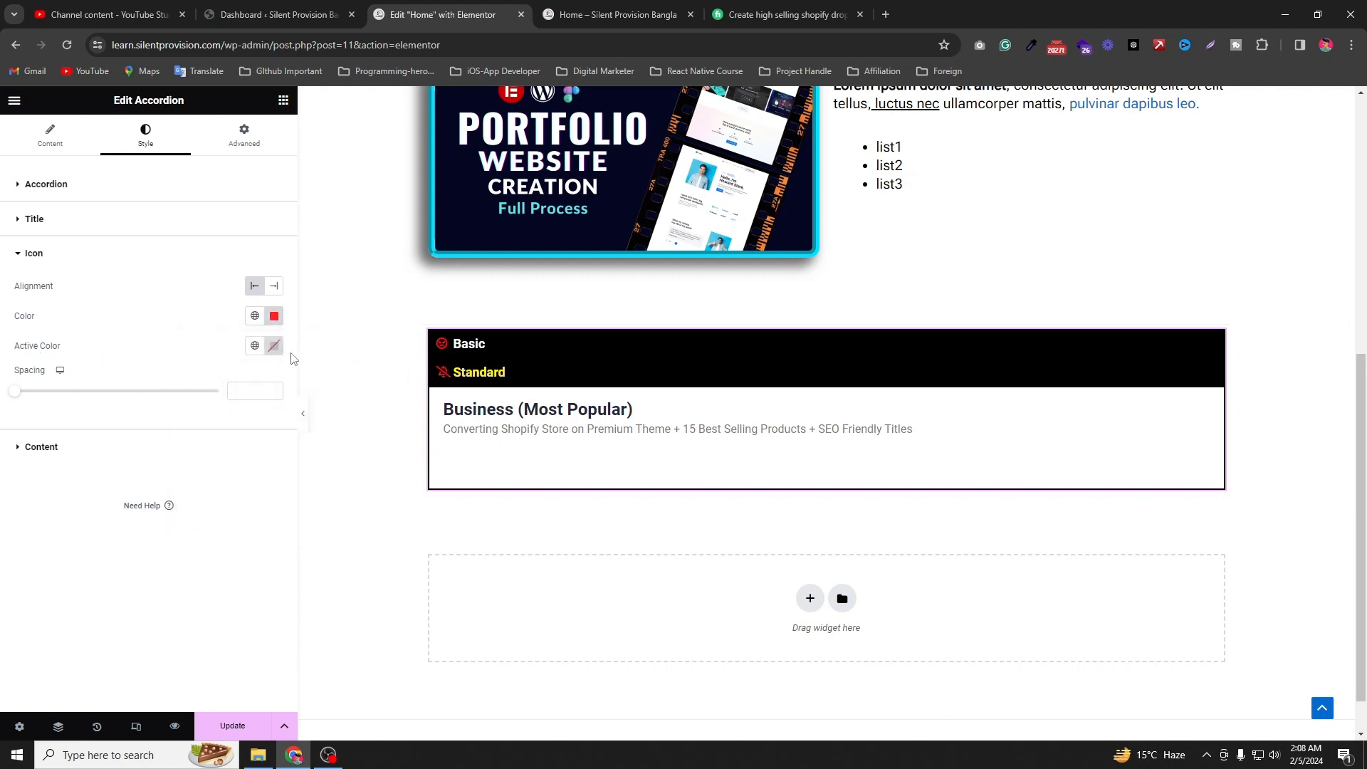
# Step: Set the icons' Active Color to bright yellow, matching the active title
pyautogui.click(274, 346)
pyautogui.moveTo(271, 427); pyautogui.dragTo(292, 510)
pyautogui.click(294, 520)
pyautogui.click(214, 520)
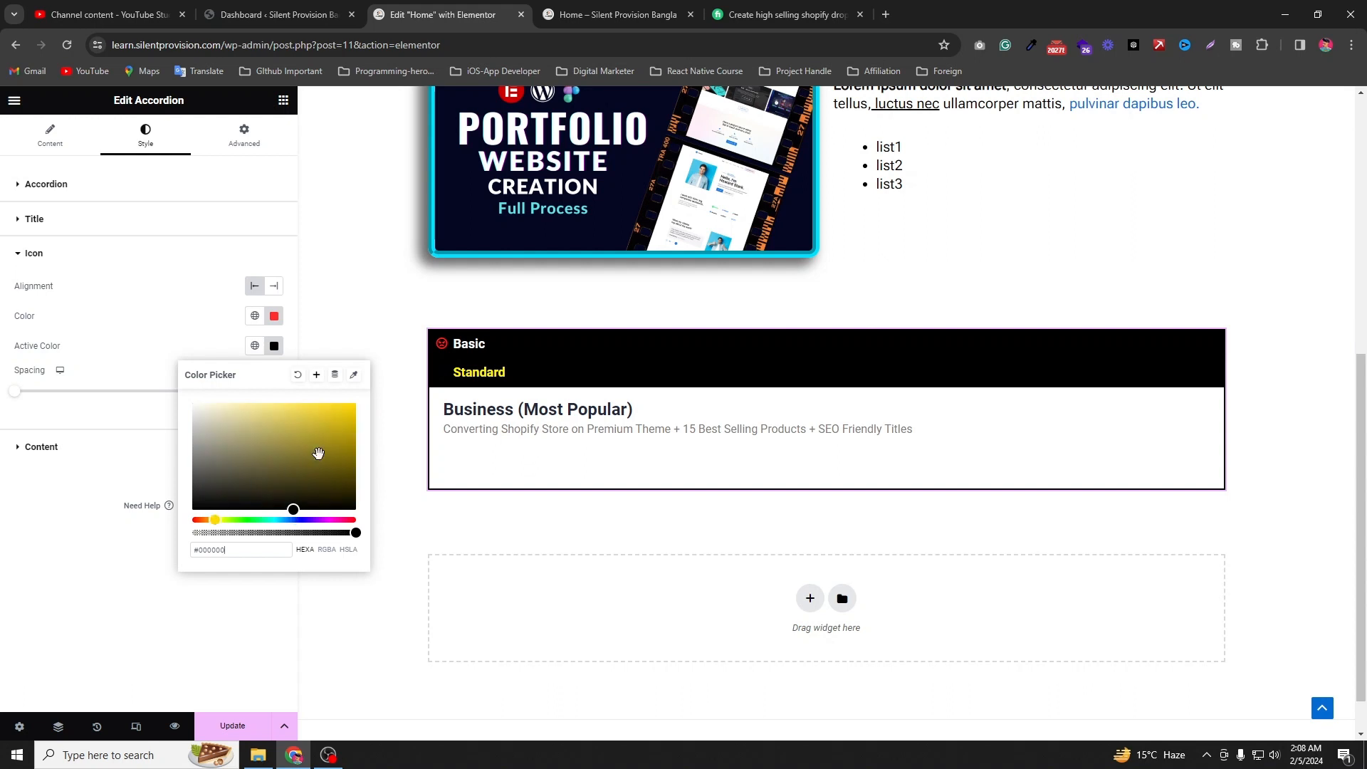
pyautogui.click(356, 404)
pyautogui.click(219, 521)
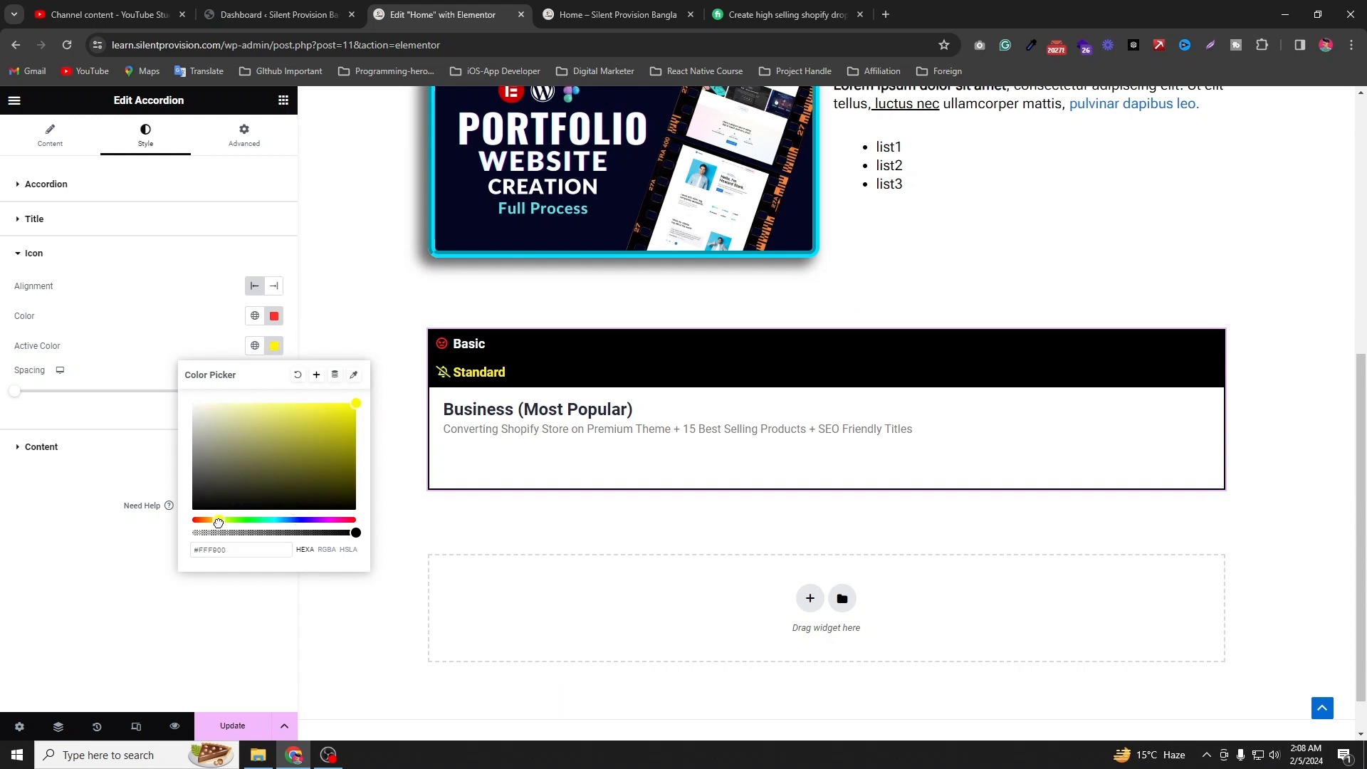
# Step: Set the spacing between the accordion icons and titles to 1 px
pyautogui.click(136, 462)
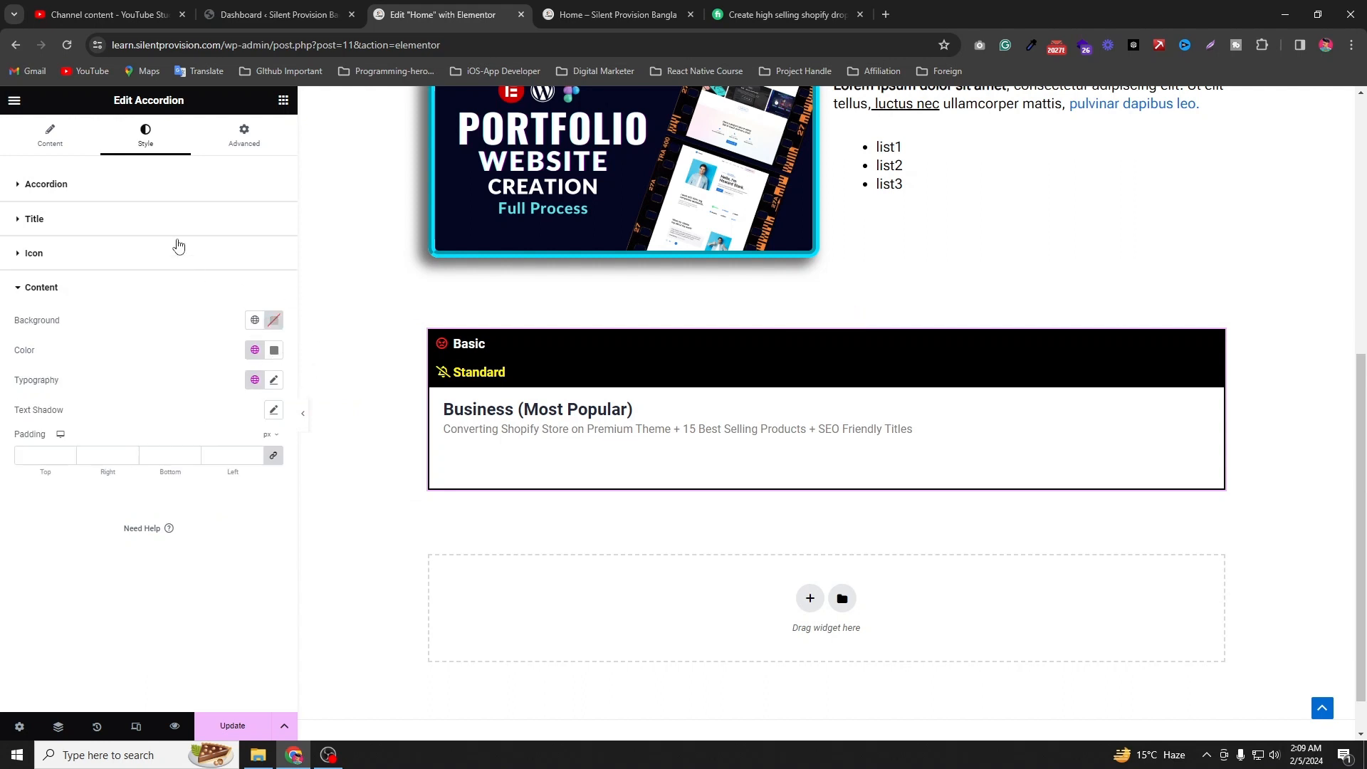
pyautogui.click(33, 254)
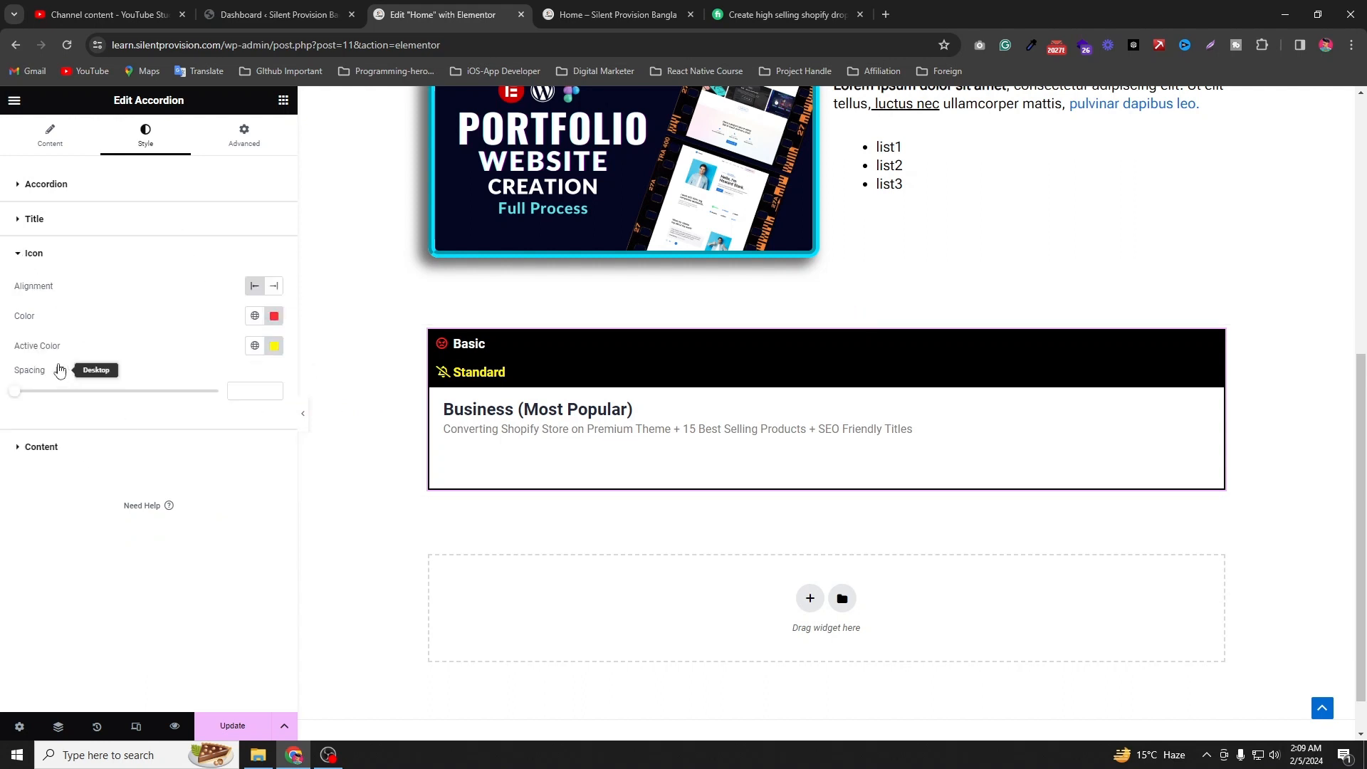
pyautogui.moveTo(18, 397)
pyautogui.mouseDown()
pyautogui.moveTo(66, 400)
pyautogui.moveTo(20, 408)
pyautogui.mouseUp()
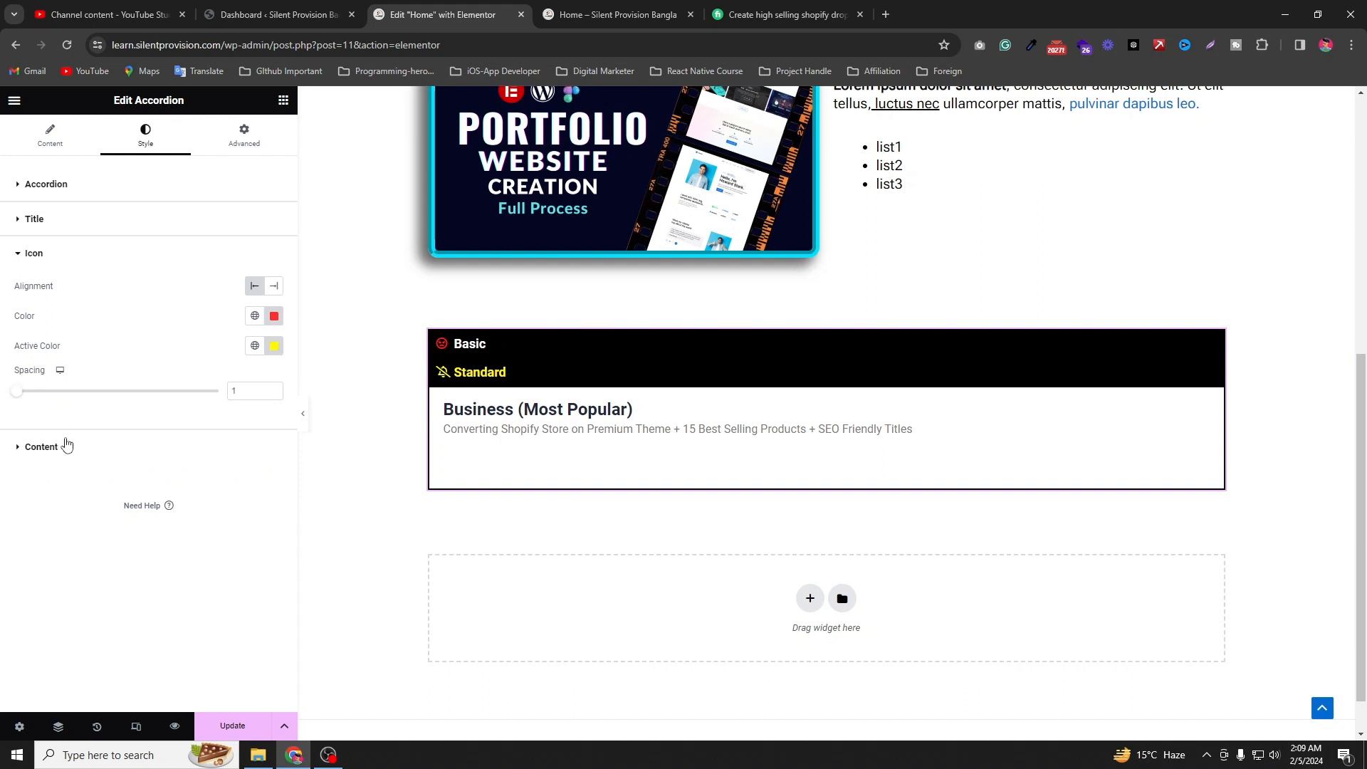
# Step: Set the background colour of the accordion's content area to light pink (#FFA8A8)
pyautogui.click(42, 446)
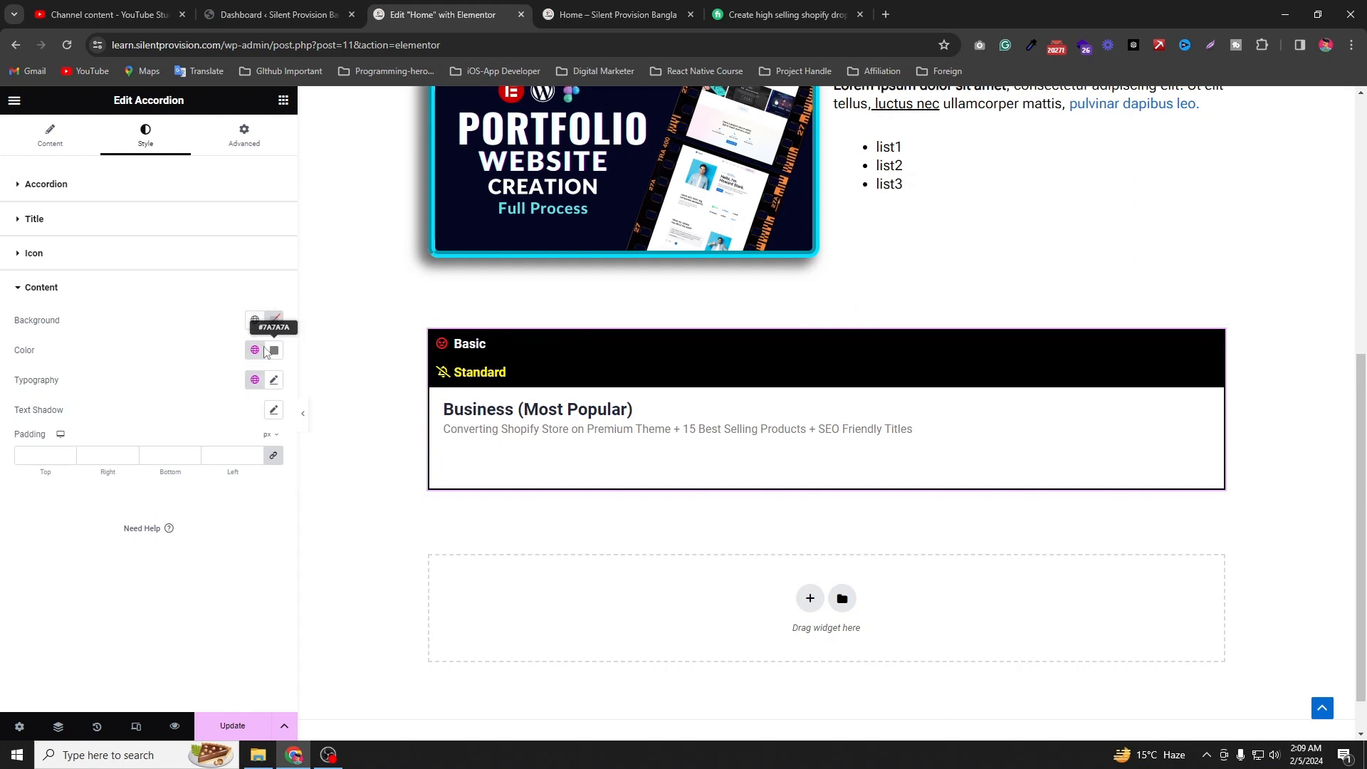
pyautogui.click(269, 324)
pyautogui.write('#FFA8A8')
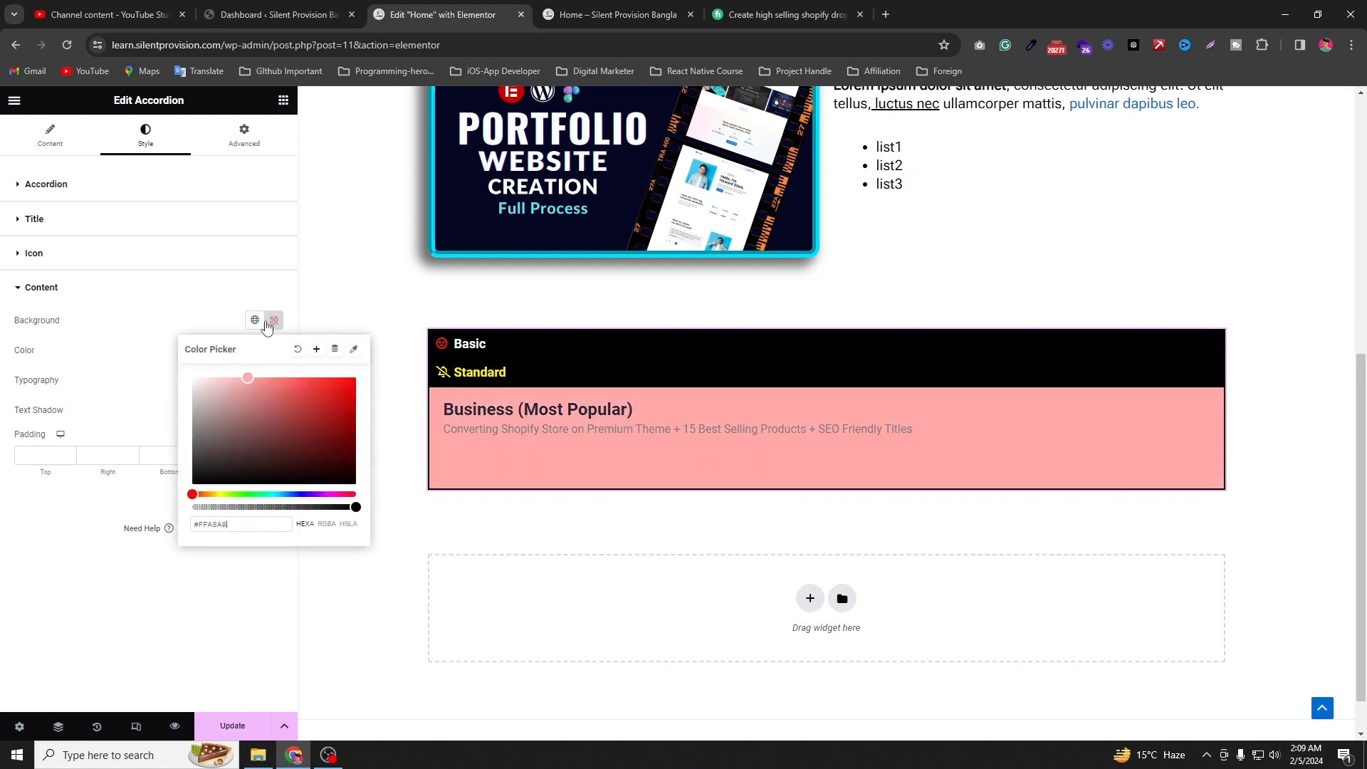
# Step: Try a black background (#000000) with white text (#FFFFFF) for the accordion's content area
pyautogui.moveTo(267, 328); pyautogui.dragTo(157, 501)
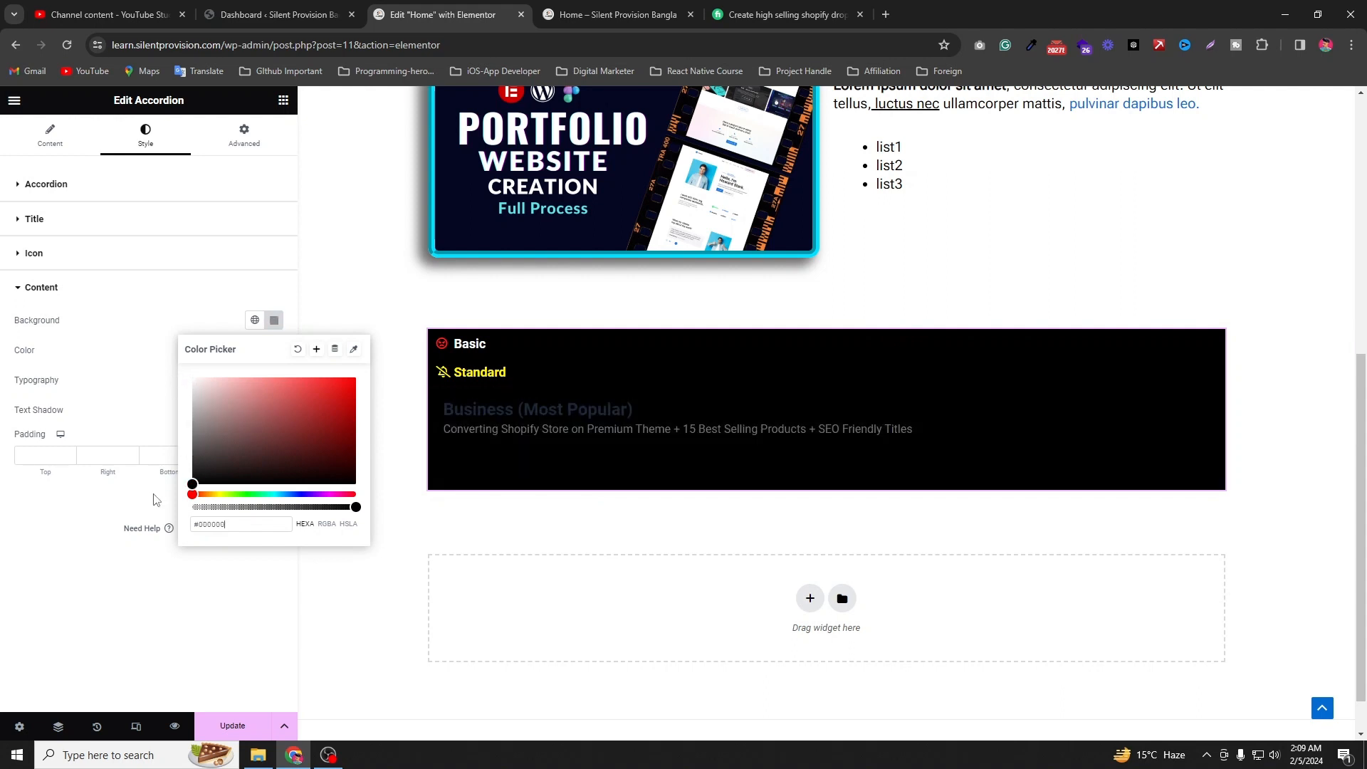
pyautogui.click(151, 510)
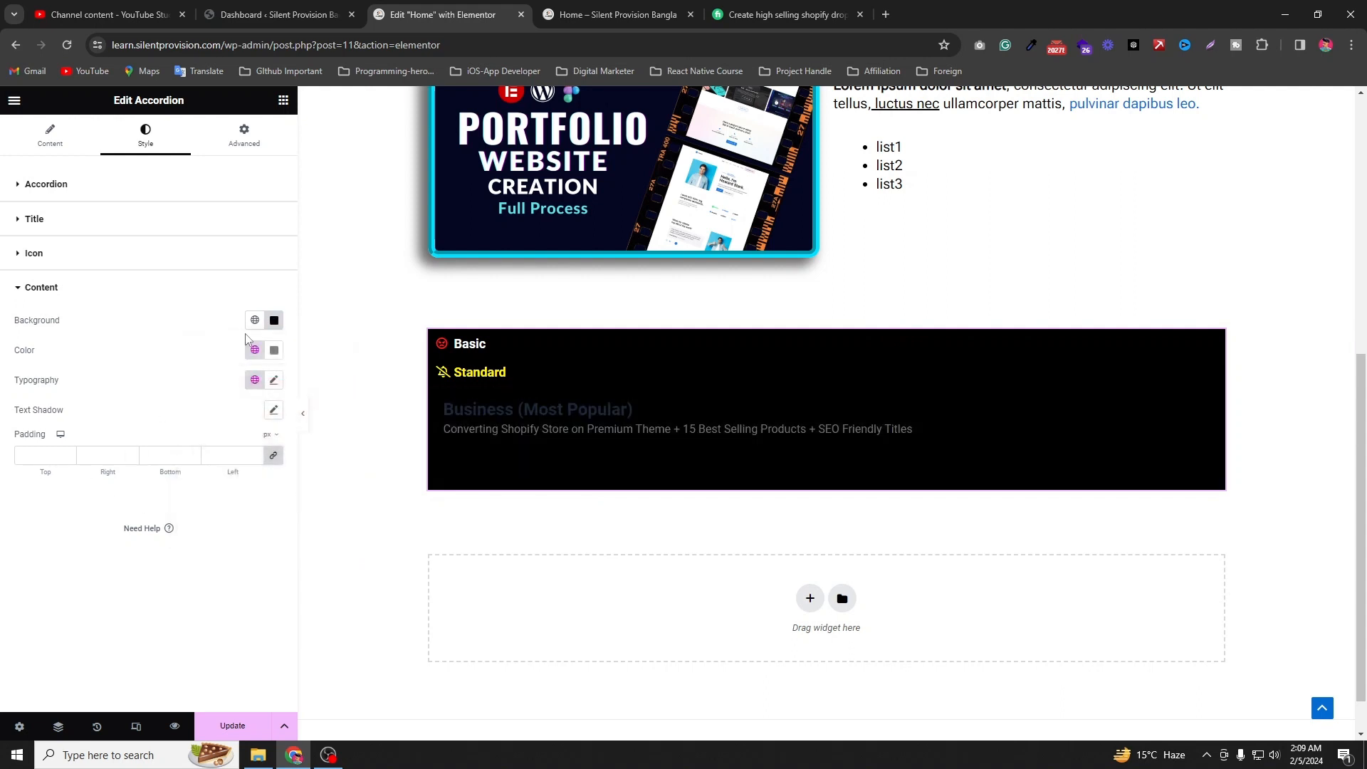
pyautogui.click(273, 356)
pyautogui.write('#FFFFFF')
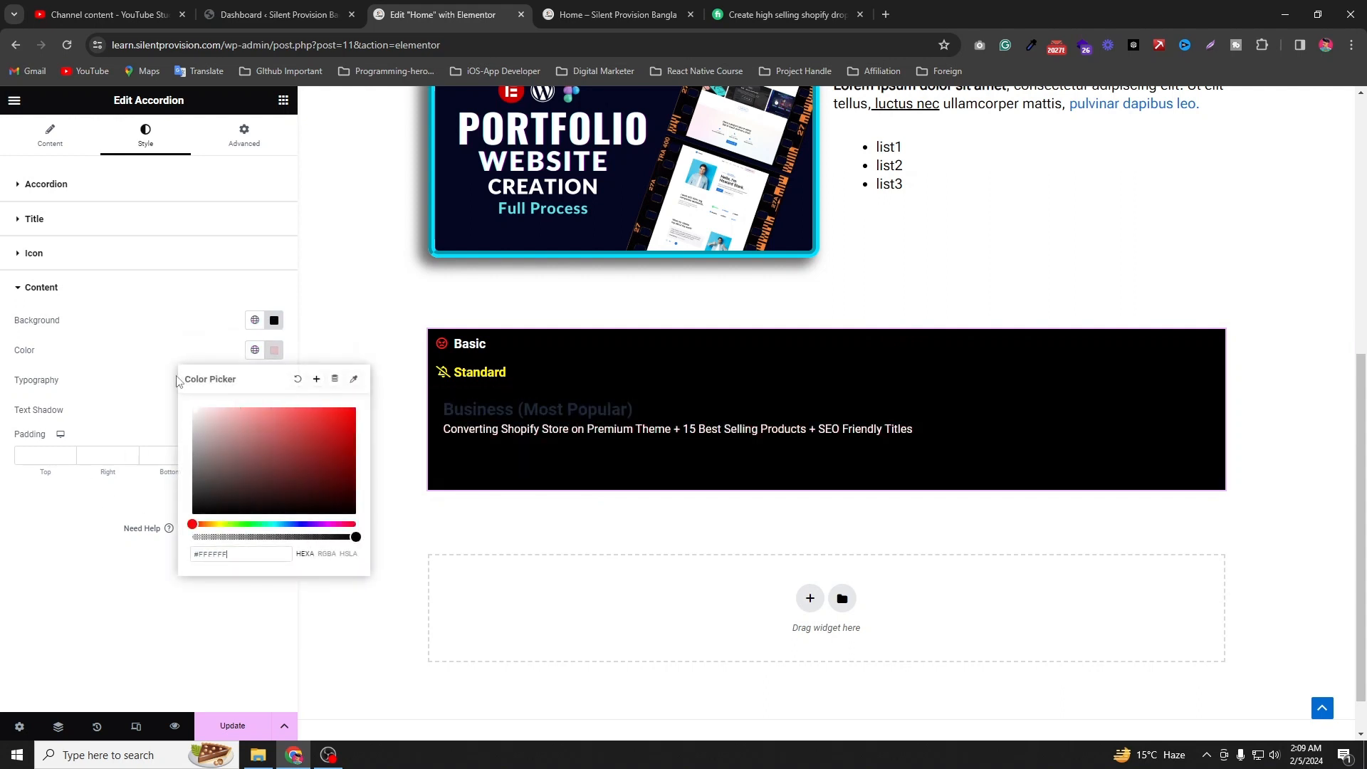
pyautogui.click(154, 498)
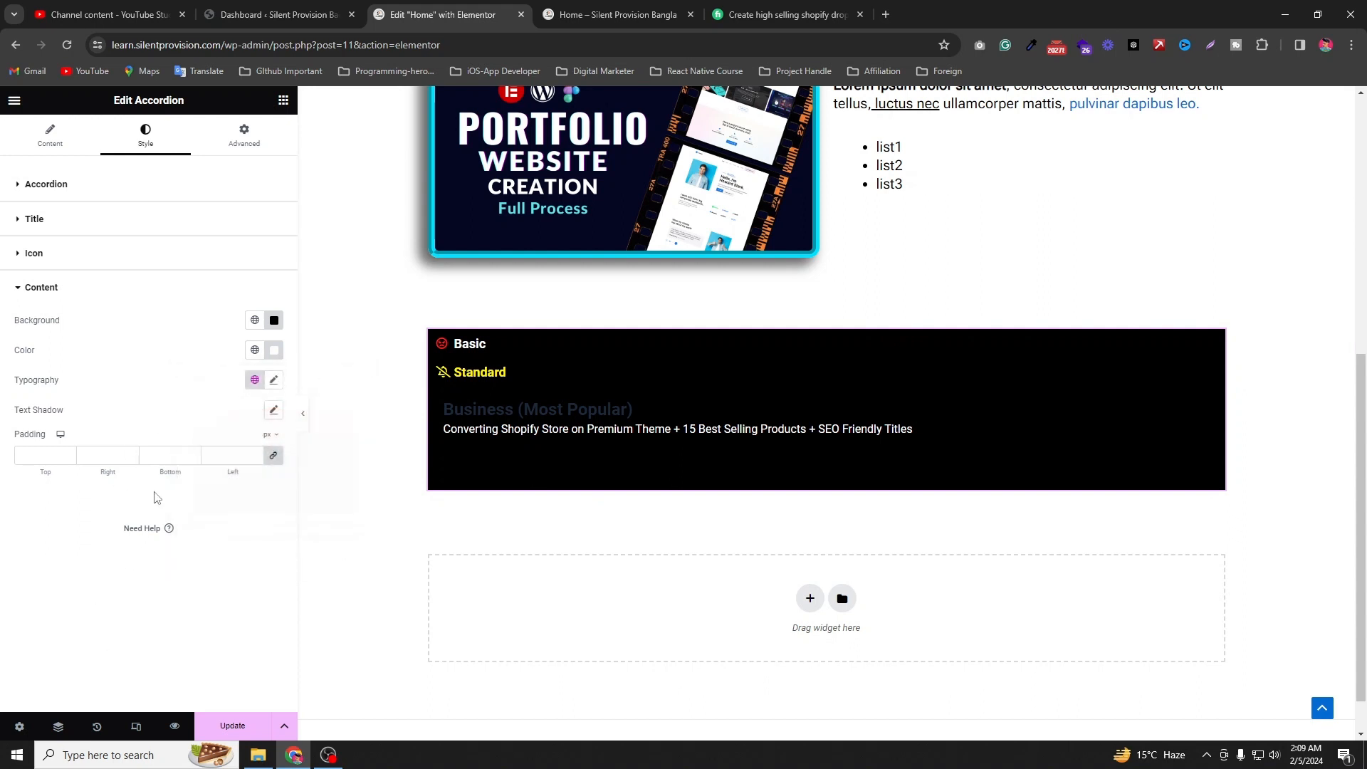
# Step: Set the background colour of the accordion's content area to a very pale pink, lighter than #FFD8D8
pyautogui.click(273, 321)
pyautogui.write('#FFD8D8')
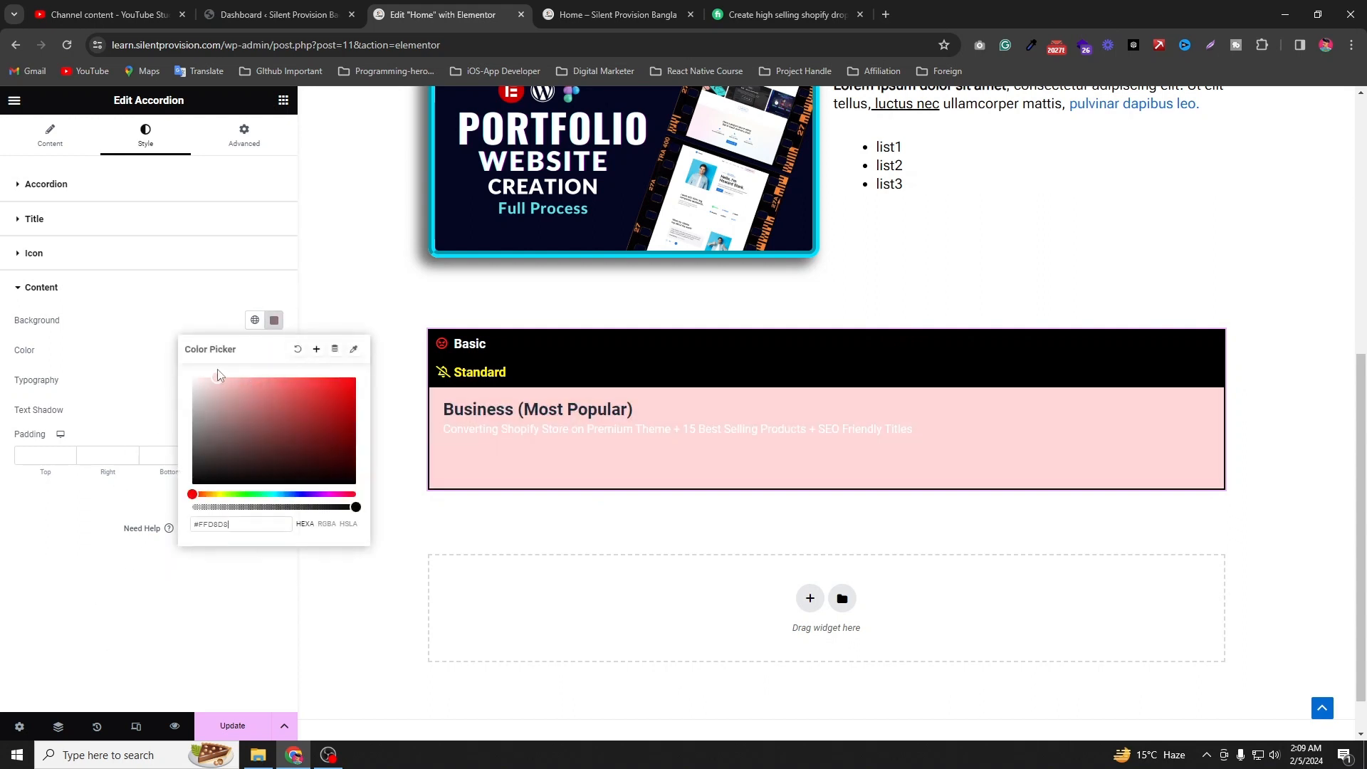
pyautogui.moveTo(221, 374); pyautogui.dragTo(206, 327)
pyautogui.click(10, 378)
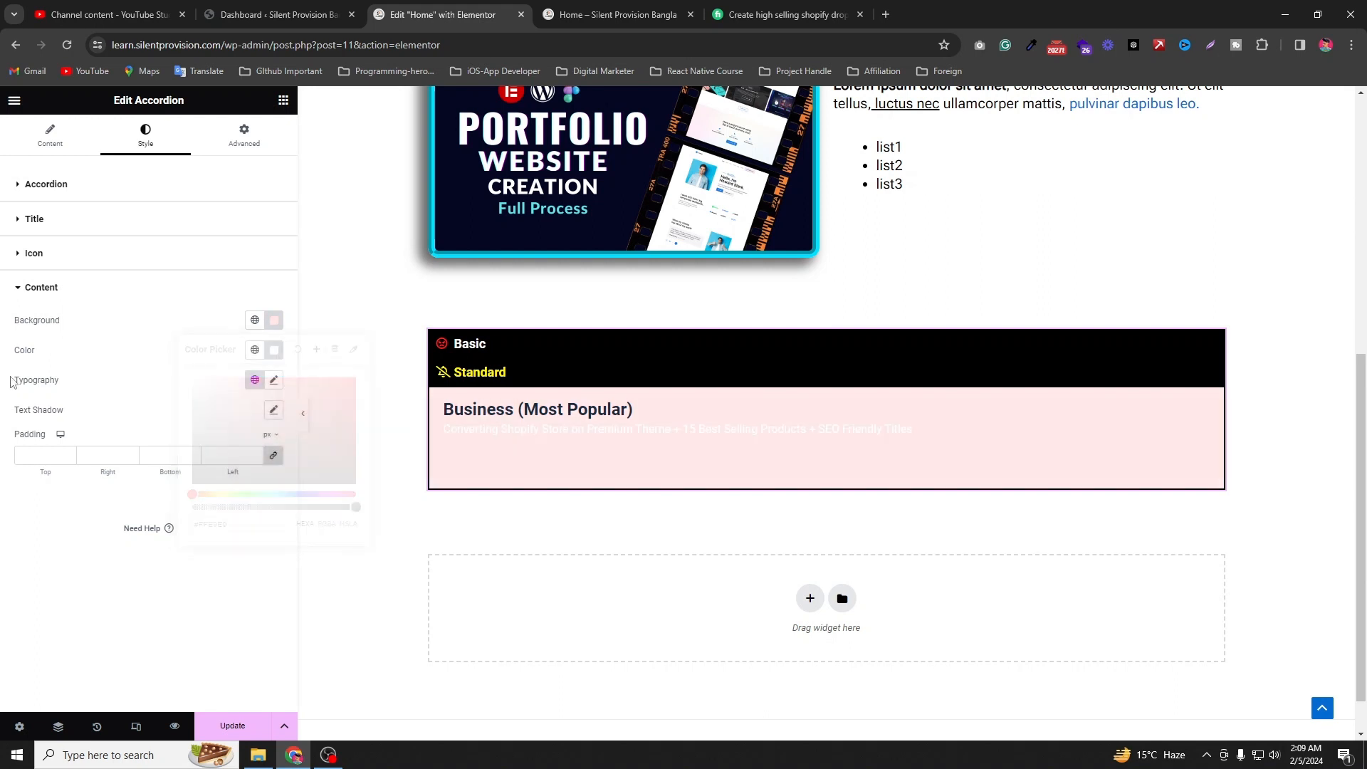
# Step: Set the accordion content's text colour to black and check it in the Basic and Standard items
pyautogui.click(275, 355)
pyautogui.moveTo(245, 482); pyautogui.dragTo(131, 530)
pyautogui.click(121, 547)
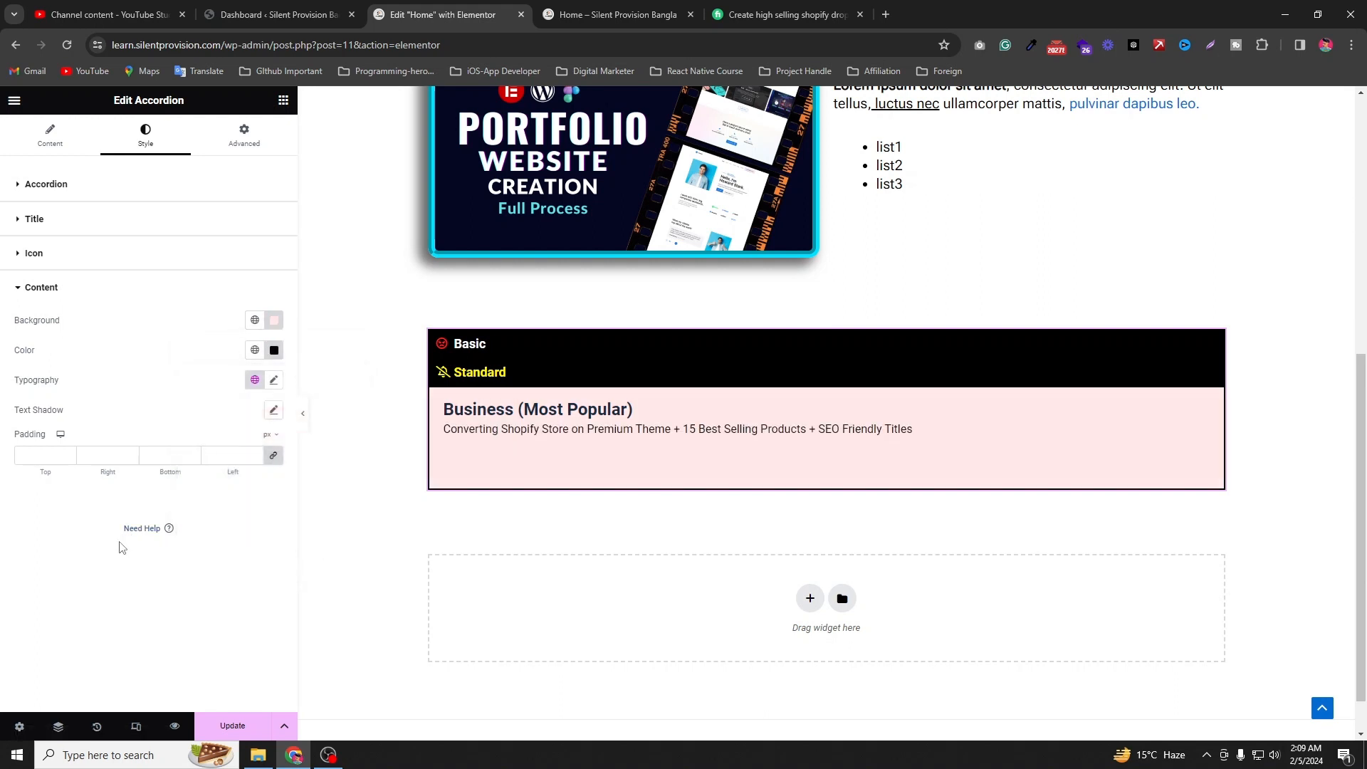
pyautogui.click(466, 344)
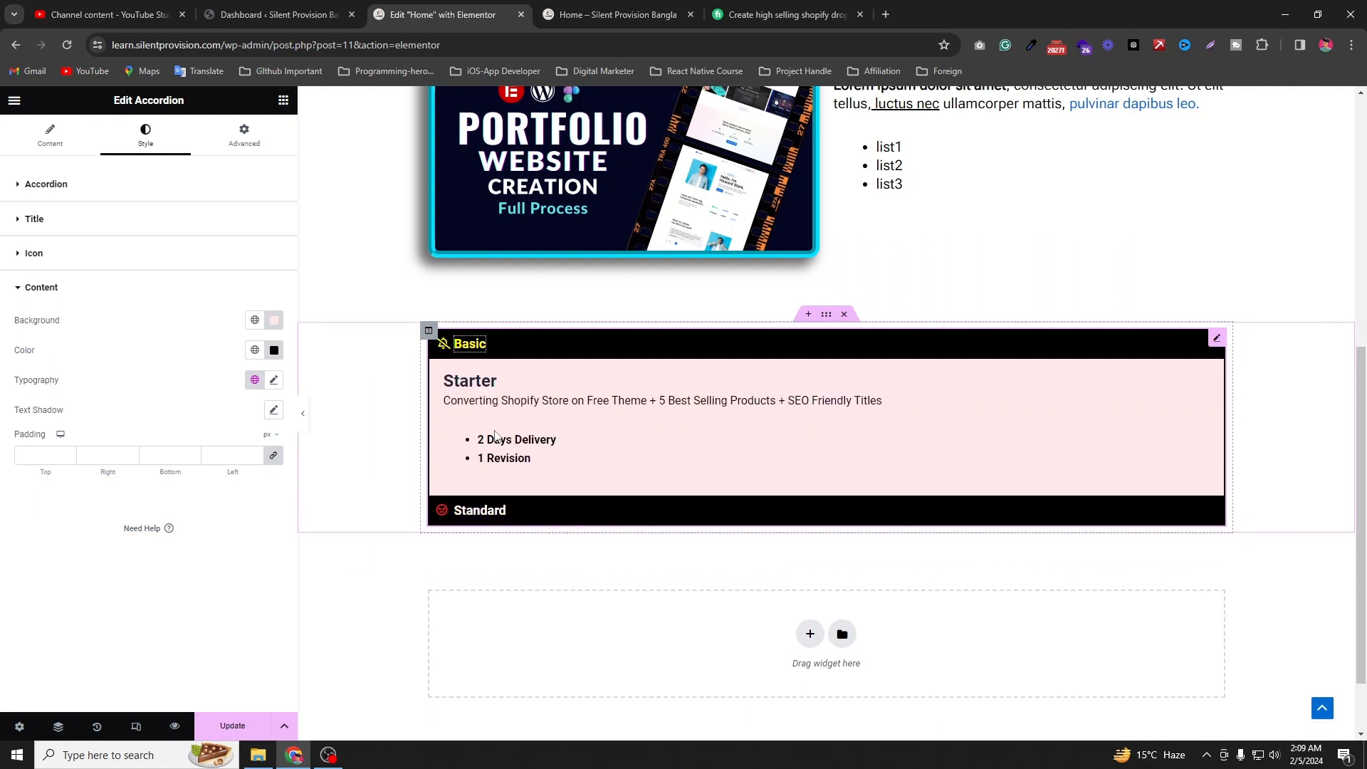
pyautogui.click(481, 521)
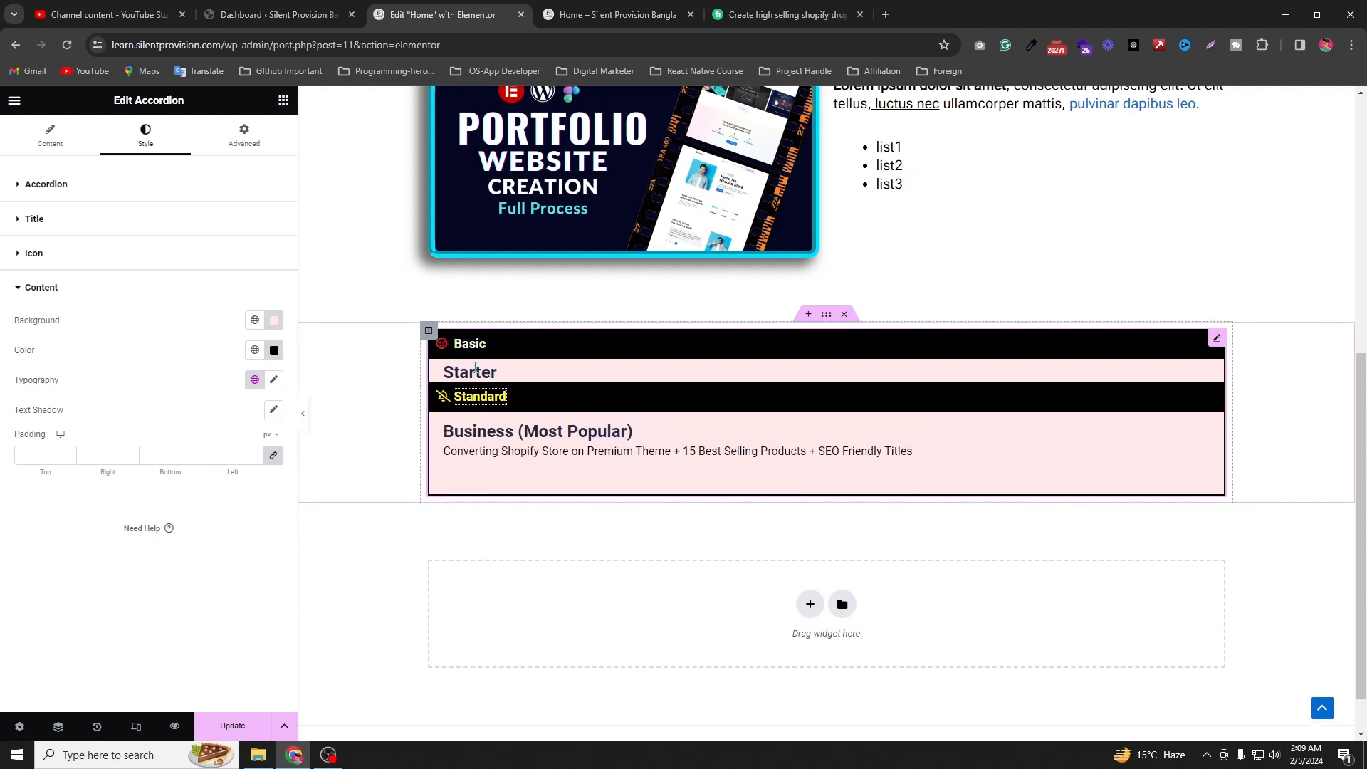
# Step: Update the page, switch to the Home page preview and expand the accordion's Basic item there
pyautogui.click(235, 730)
pyautogui.click(635, 7)
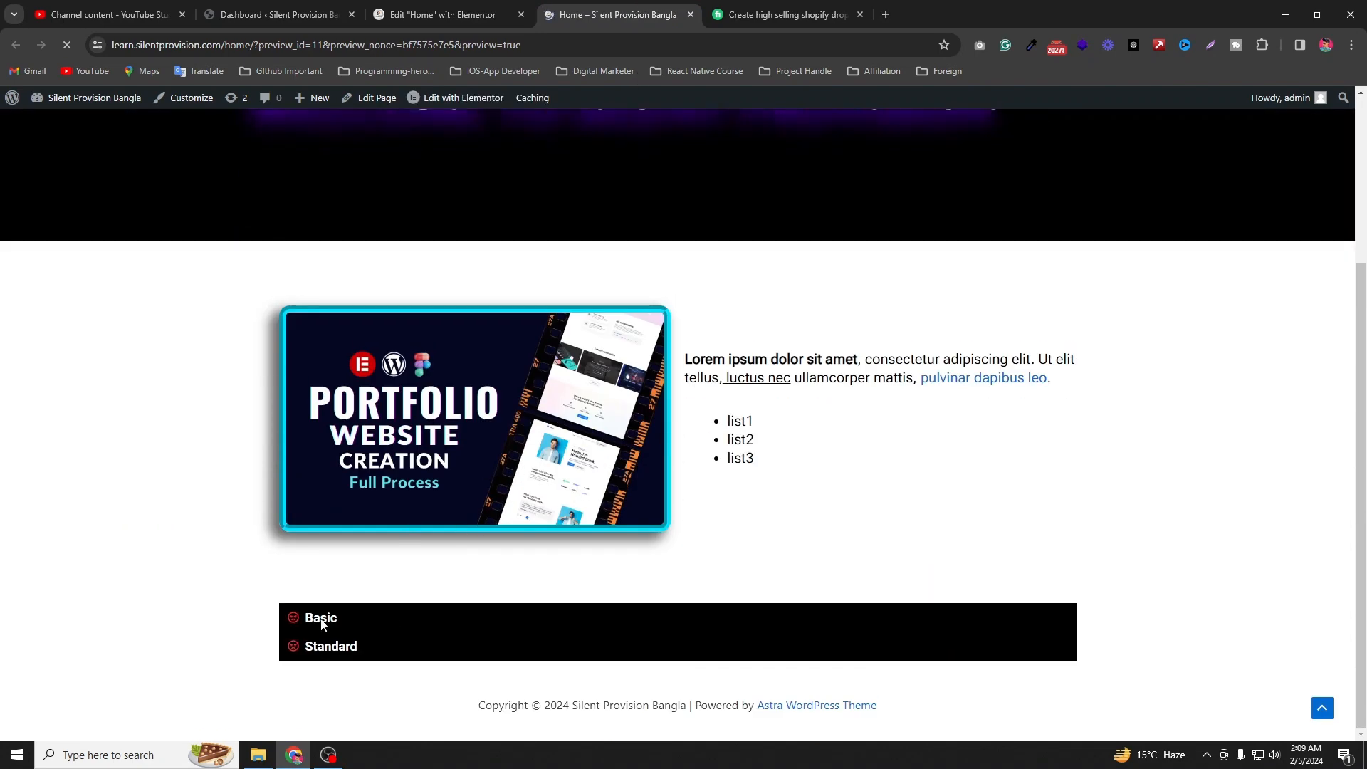
pyautogui.click(321, 624)
pyautogui.click(324, 625)
pyautogui.scroll(-1, 589, 385)
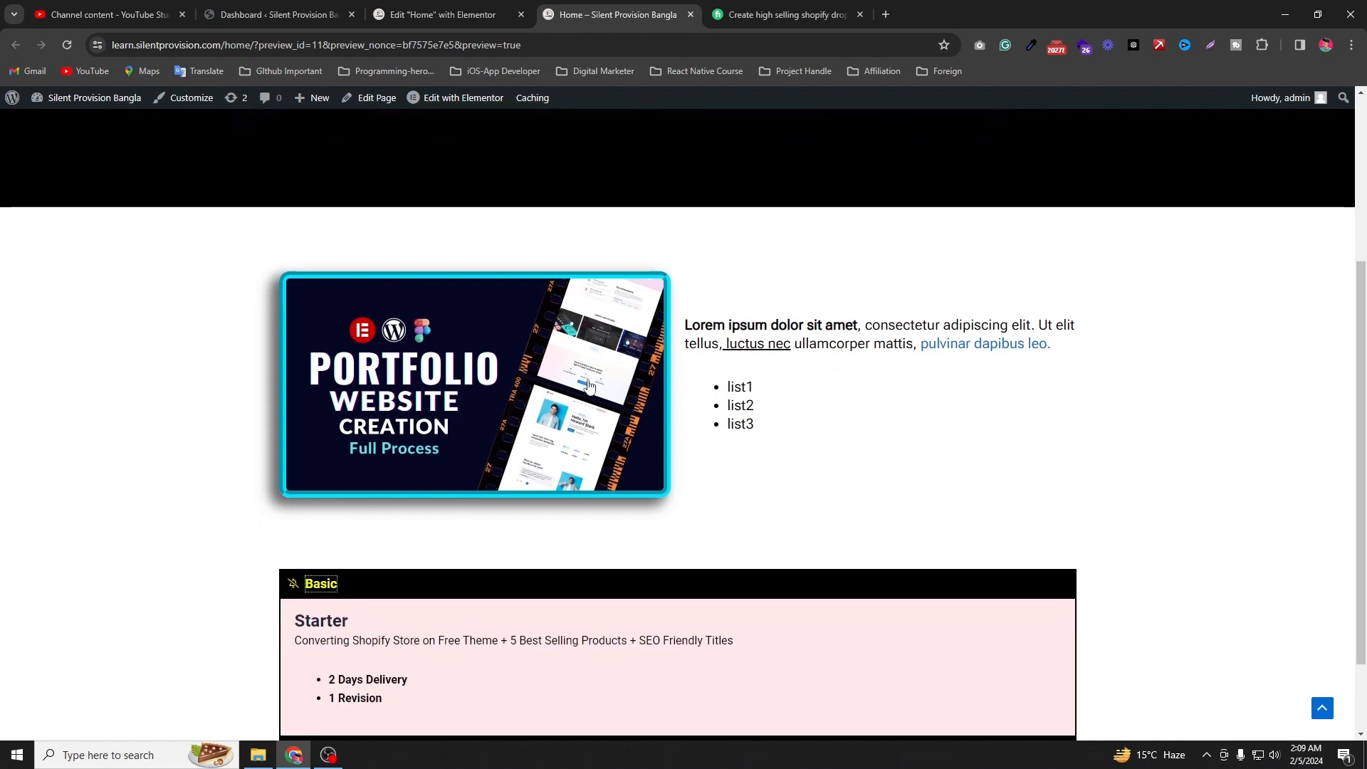
# Step: Examine the open and closed states of the Basic and Standard items in the page preview, and return to the Elementor editor
pyautogui.scroll(-2, 588, 385)
pyautogui.click(321, 644)
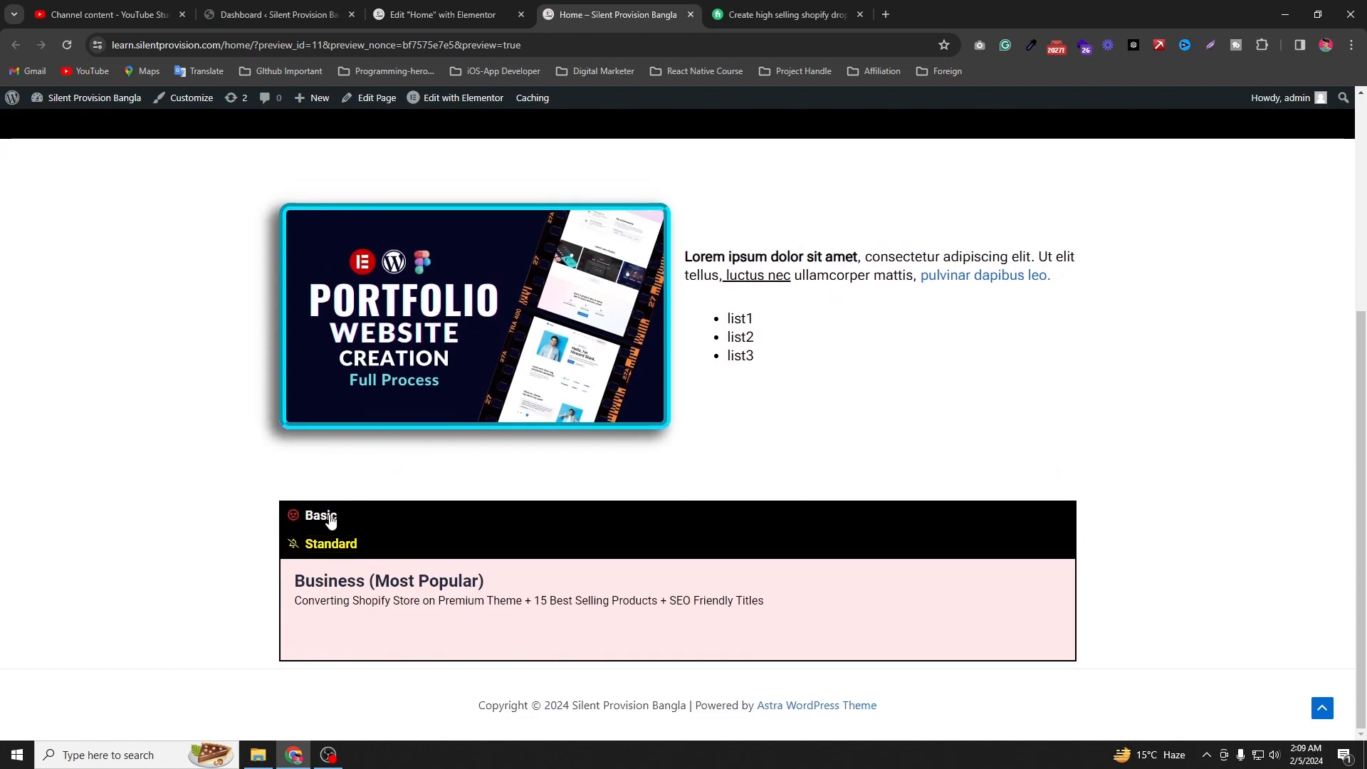
pyautogui.click(330, 518)
pyautogui.scroll(-1, 328, 498)
pyautogui.click(321, 480)
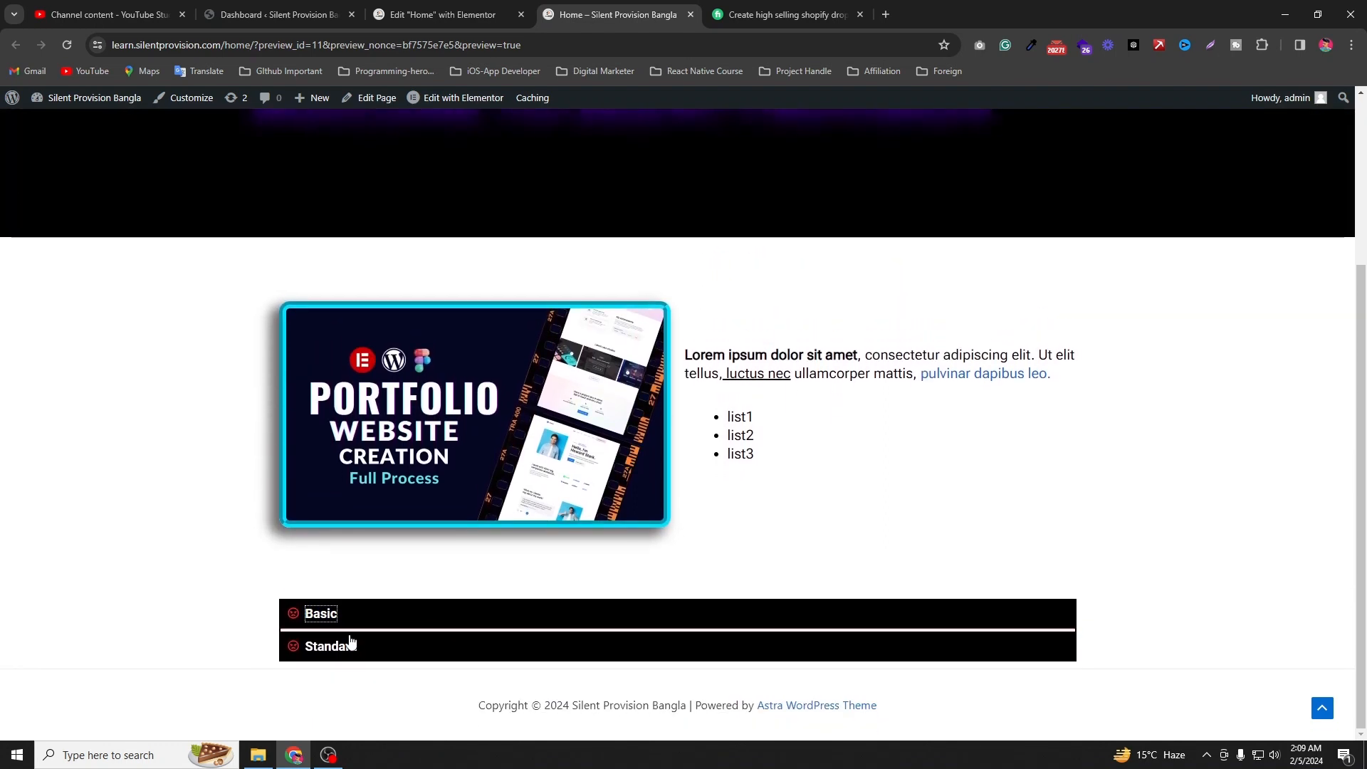
pyautogui.click(348, 646)
pyautogui.click(319, 613)
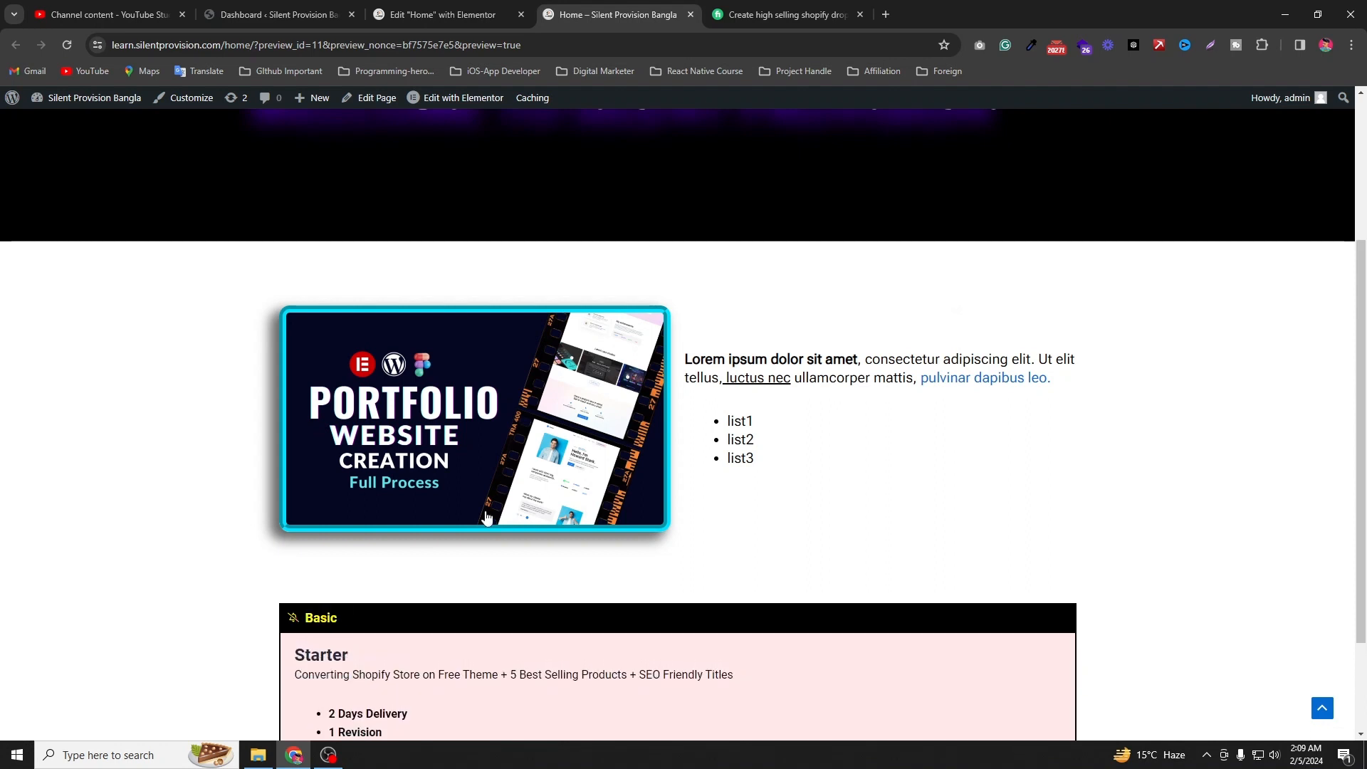
pyautogui.scroll(-2, 487, 517)
pyautogui.click(350, 644)
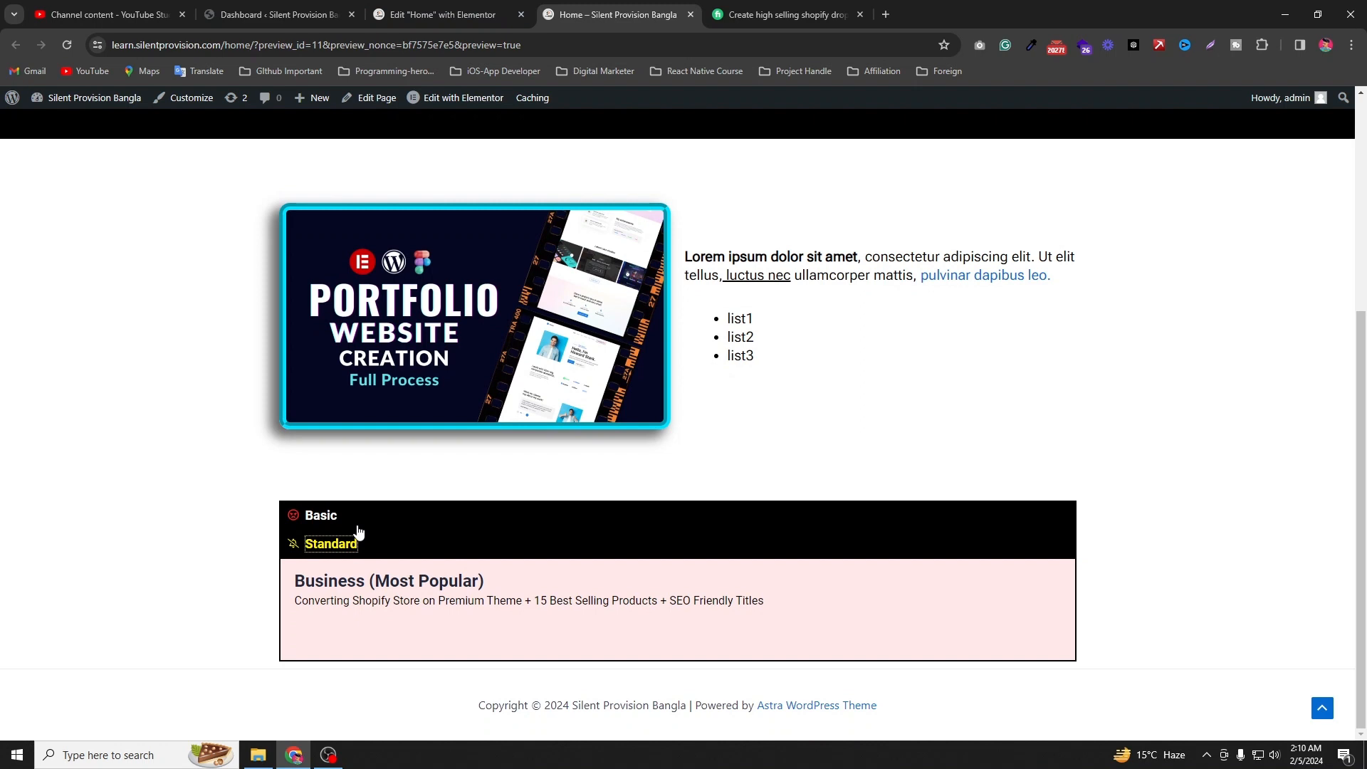
pyautogui.click(79, 399)
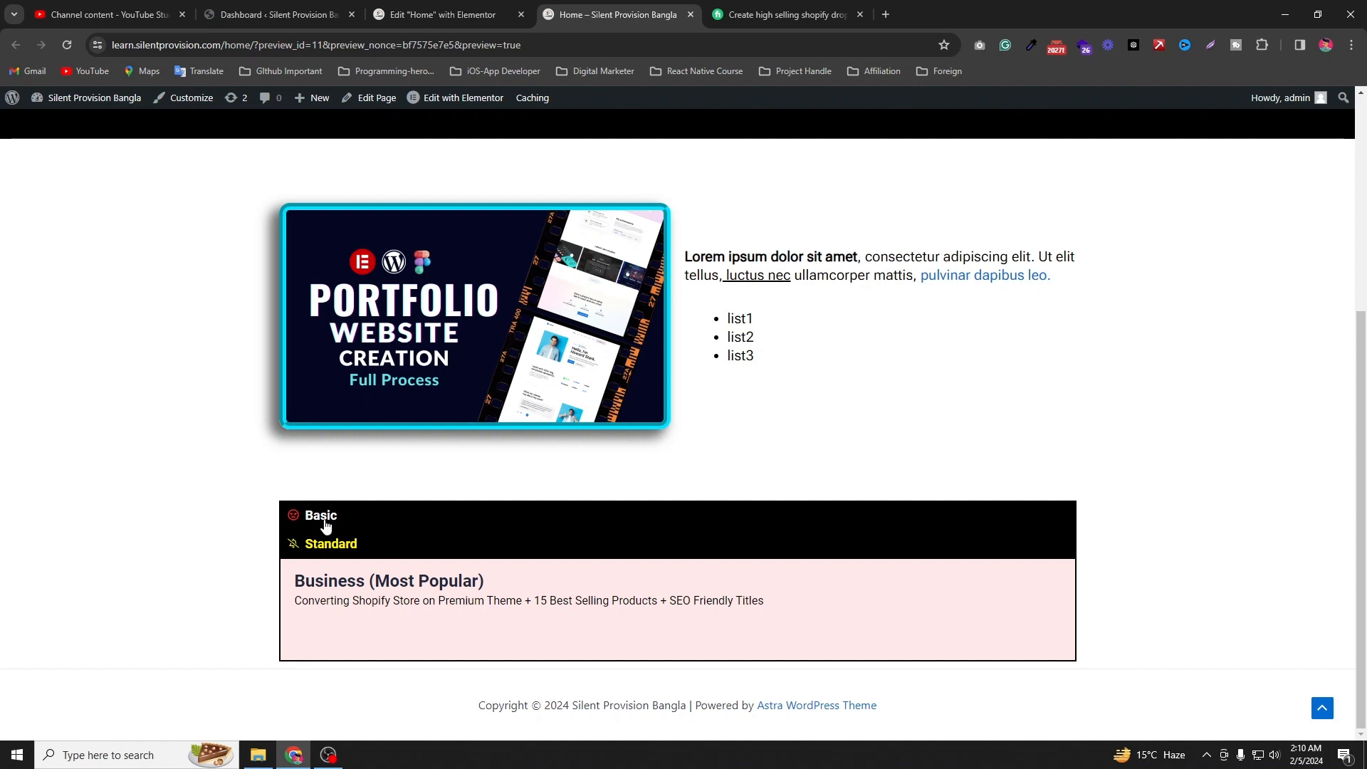
pyautogui.click(326, 525)
pyautogui.scroll(-1, 484, 406)
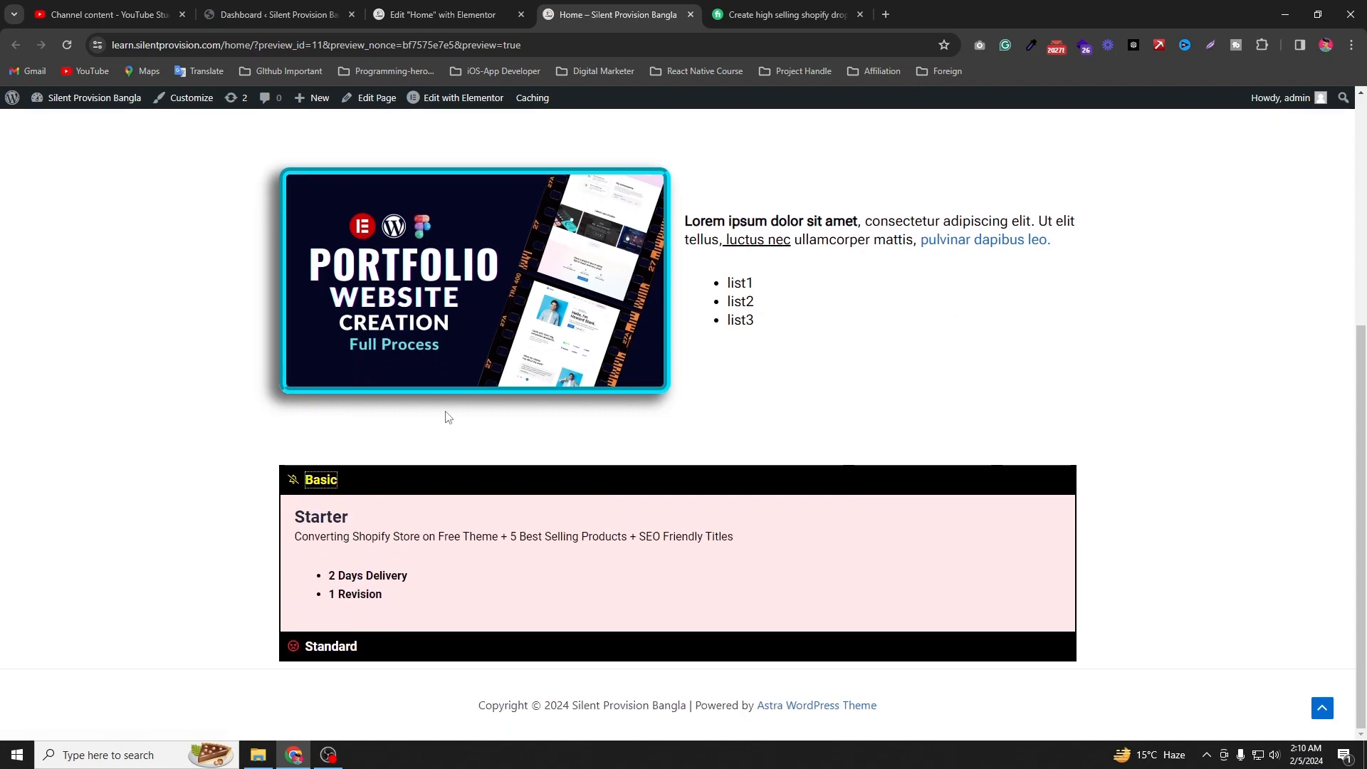
pyautogui.click(445, 14)
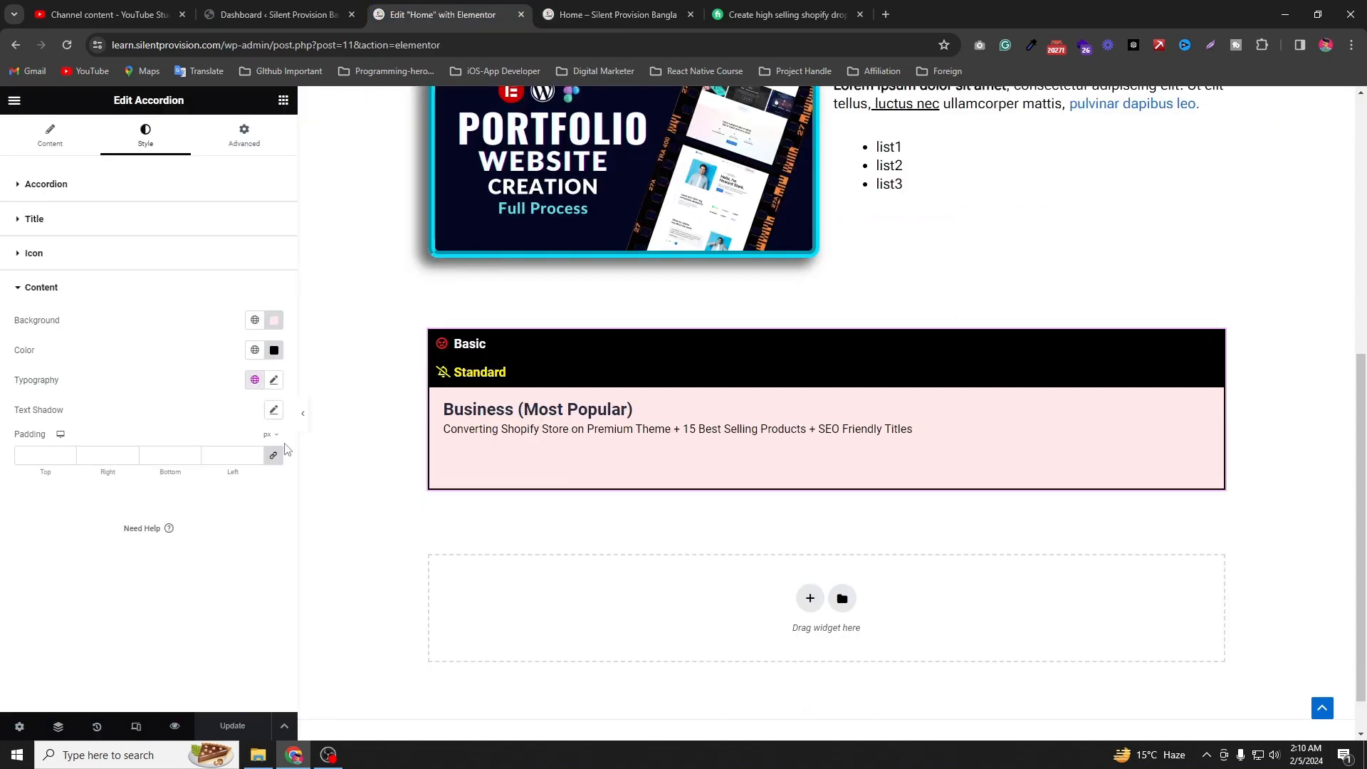